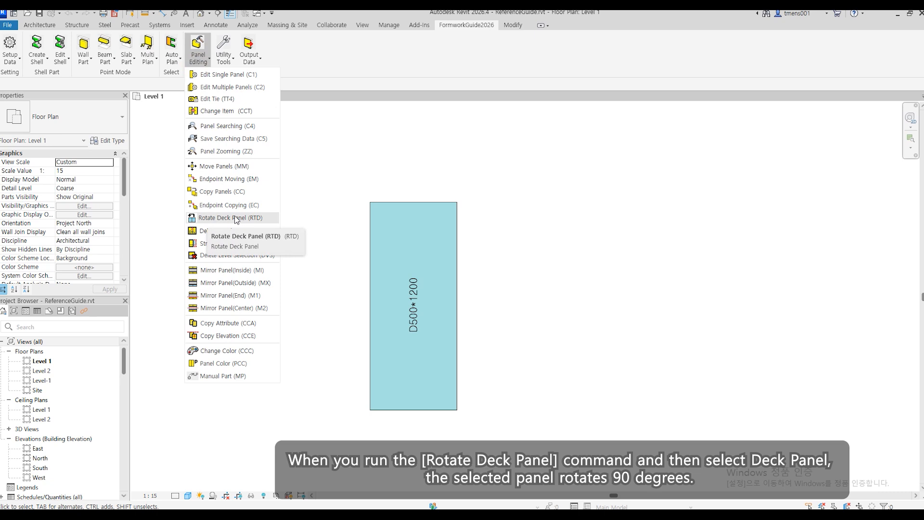
- Rotate the upright D500*1200 deck panel by 90 degrees with Rotate Deck Panel
{"action": "left_click", "coordinate": [236, 218]}
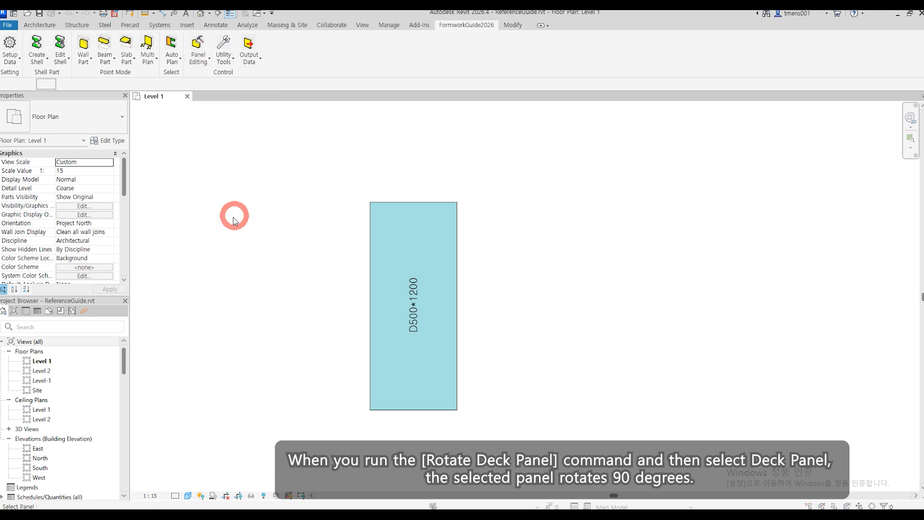
{"action": "left_click_drag", "start_coordinate": [541, 445], "coordinate": [296, 165]}
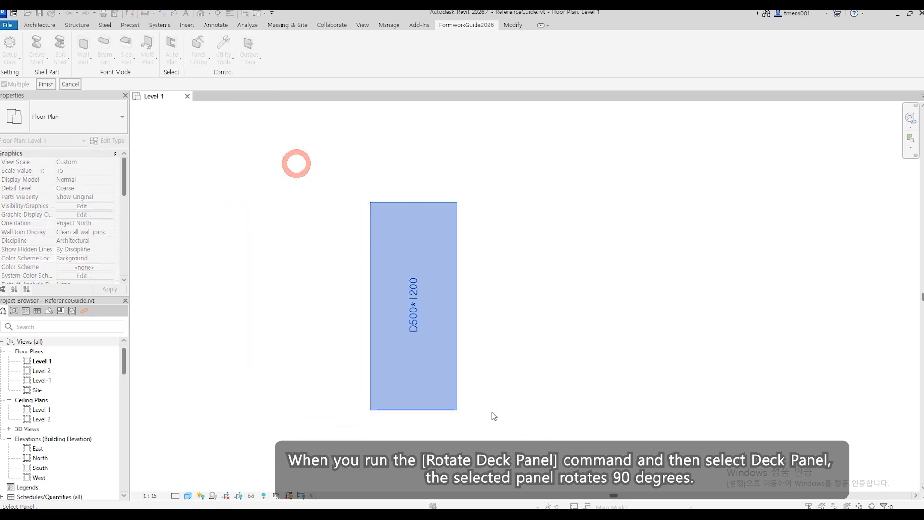
{"action": "left_click", "coordinate": [51, 88]}
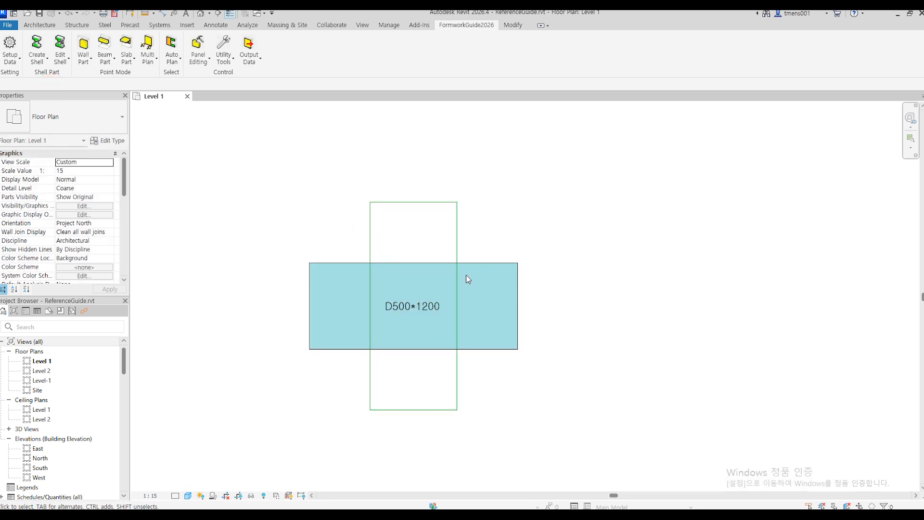
- Repeat Rotate Deck Panel on the same deck panel to turn it back upright
{"action": "key", "text": "Return"}
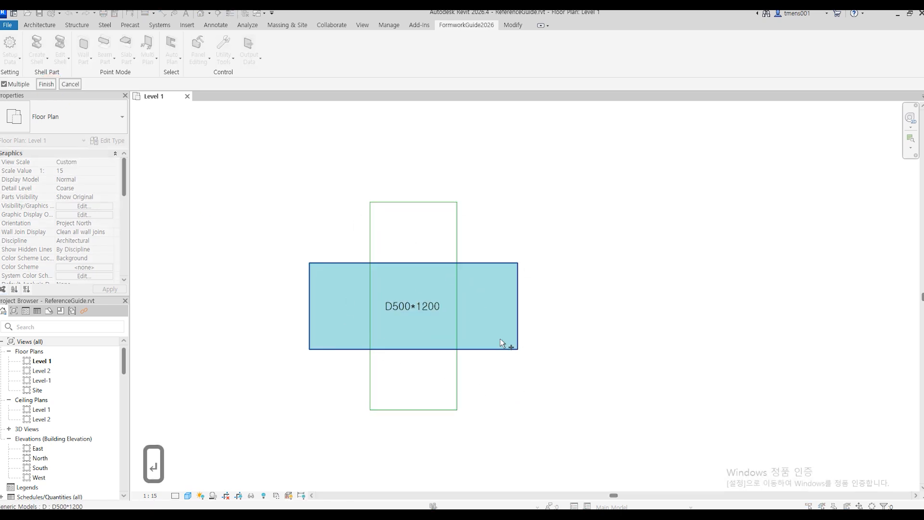
{"action": "left_click", "coordinate": [495, 326]}
{"action": "left_click", "coordinate": [44, 86]}
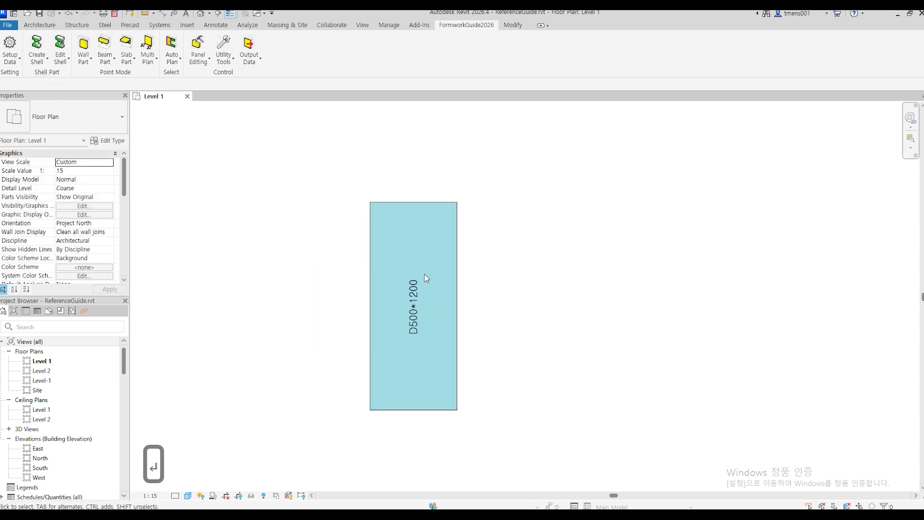
{"action": "left_click", "coordinate": [540, 318]}
- Run Delete Panel on everything in the lower-left part of the floor plan, including the separate deck panel below the building
{"action": "left_click", "coordinate": [198, 57]}
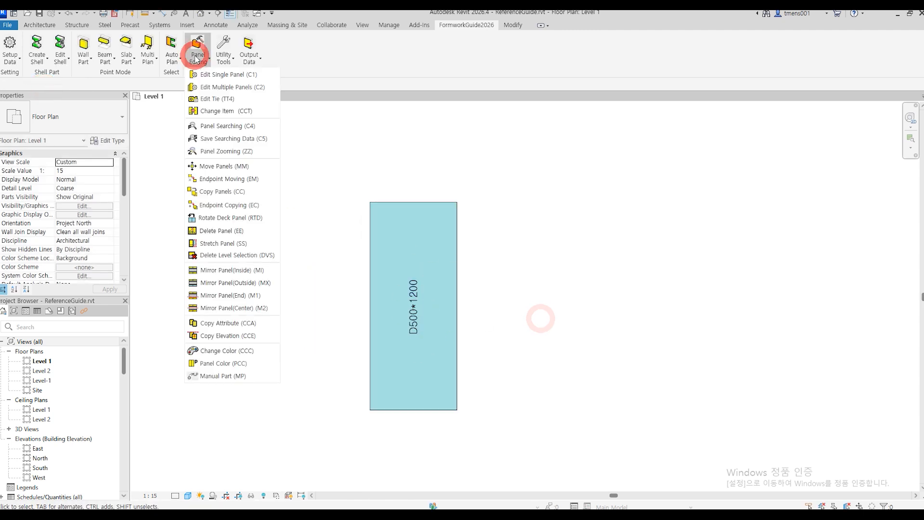
{"action": "left_click", "coordinate": [222, 231]}
{"action": "scroll", "coordinate": [354, 293], "scroll_direction": "down", "scroll_amount": 6}
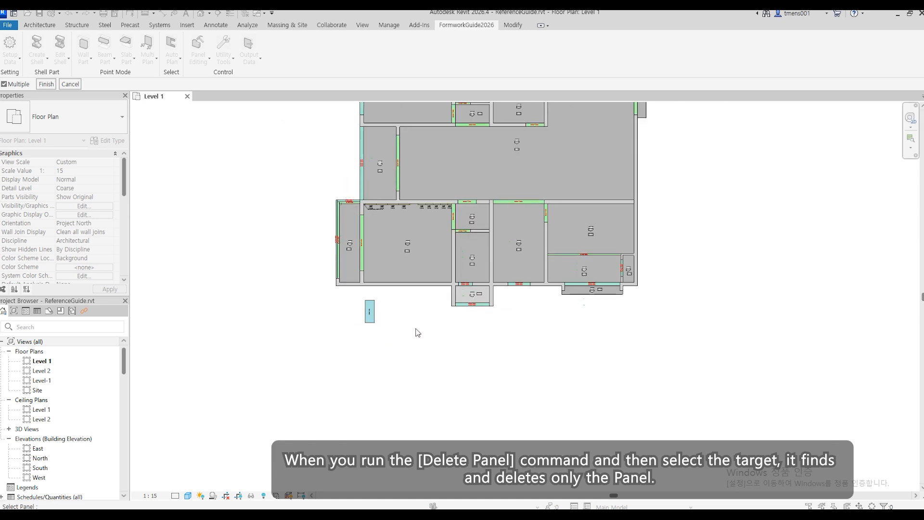
{"action": "left_click_drag", "start_coordinate": [501, 330], "coordinate": [242, 152]}
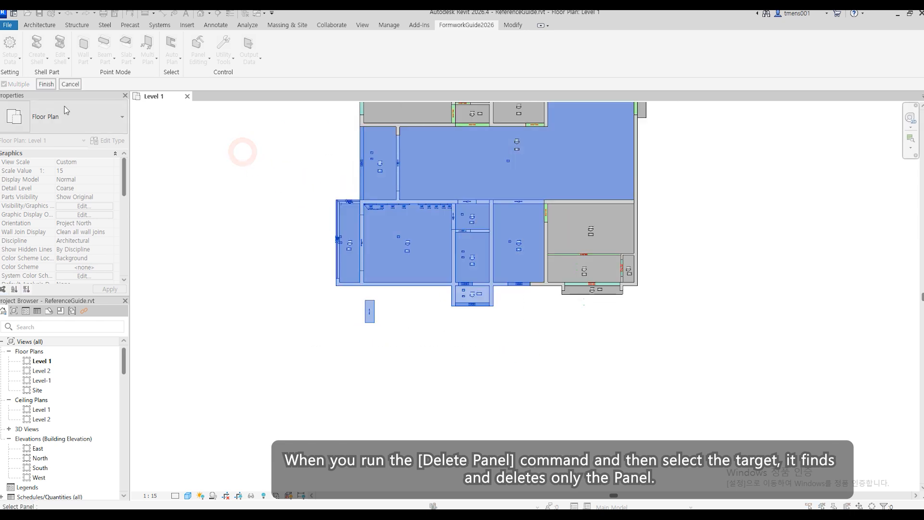
{"action": "left_click", "coordinate": [46, 84]}
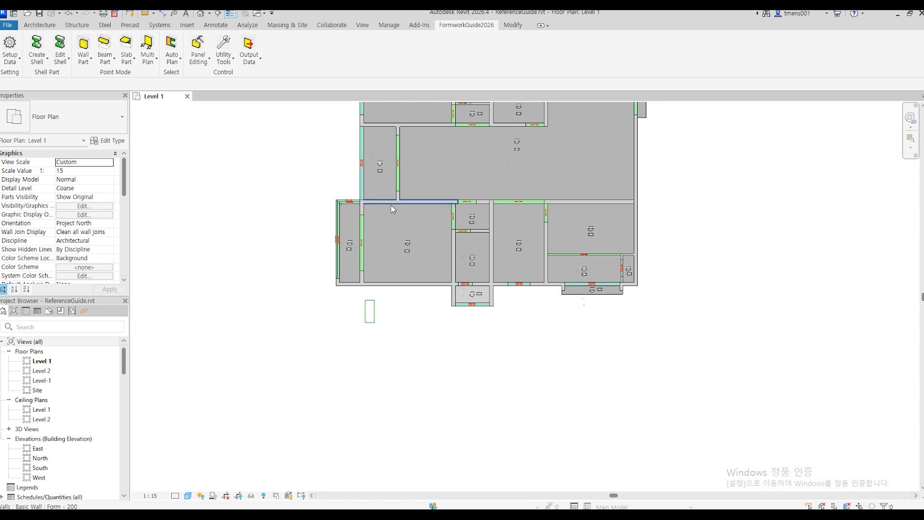
- Undo the panel deletion
{"action": "left_click", "coordinate": [415, 323]}
{"action": "key", "text": "ctrl+z"}
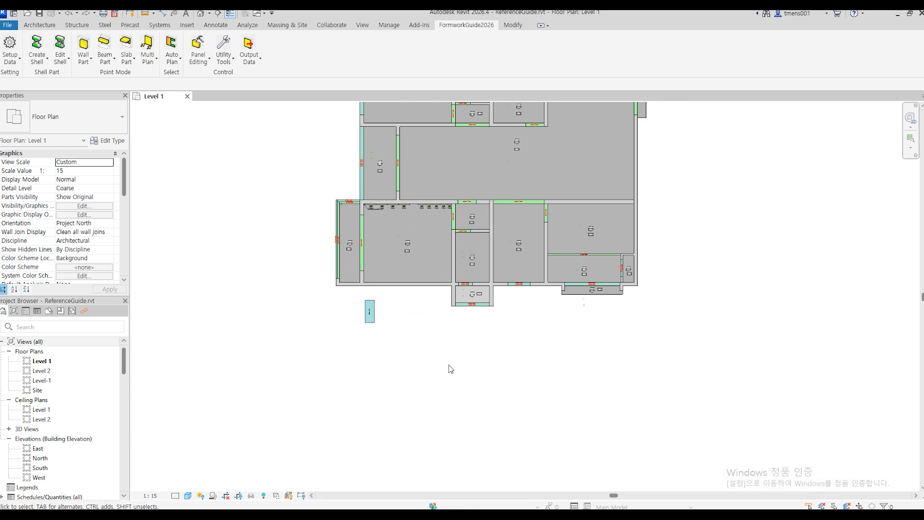
{"action": "left_click", "coordinate": [423, 333]}
{"action": "left_click", "coordinate": [196, 60]}
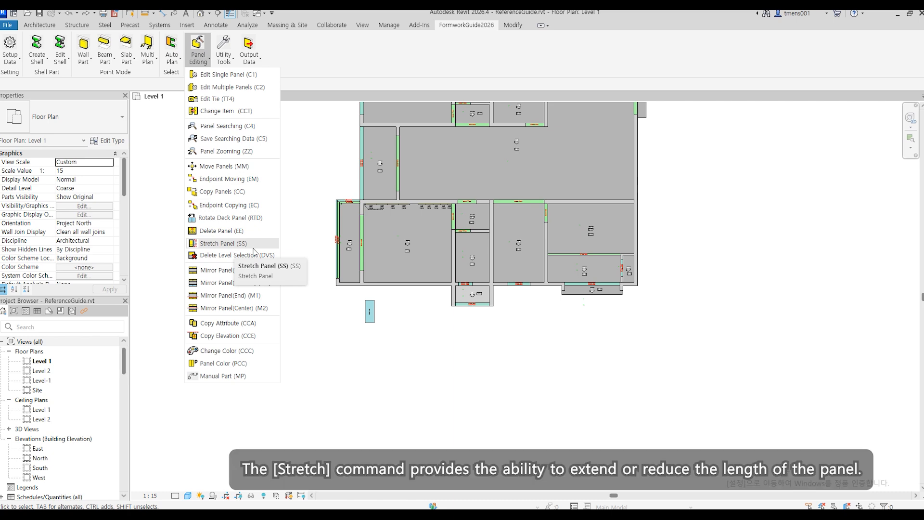
{"action": "left_click", "coordinate": [438, 355]}
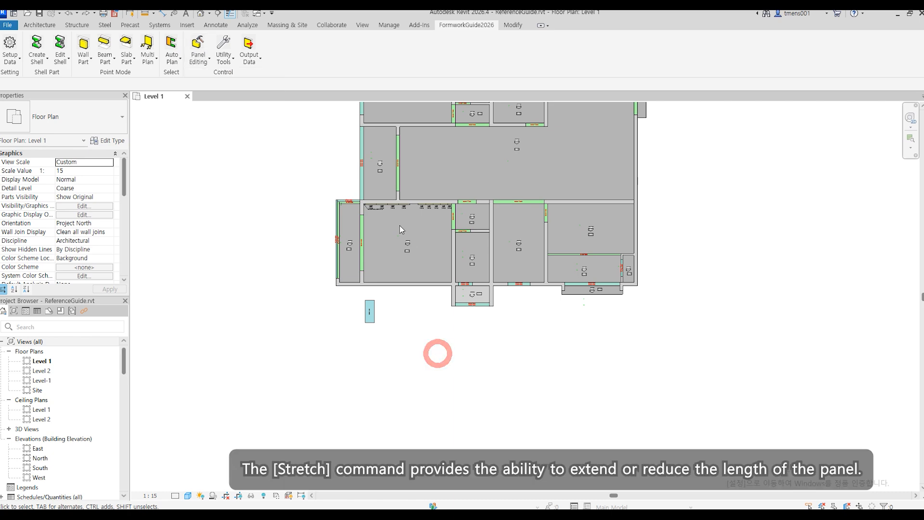
- Edit the first WE600 wall panel beside the inner corner panel and set its width W to 500
{"action": "scroll", "coordinate": [378, 192], "scroll_direction": "up", "scroll_amount": 6}
{"action": "scroll", "coordinate": [379, 192], "scroll_direction": "down", "scroll_amount": 2}
{"action": "scroll", "coordinate": [419, 265], "scroll_direction": "up", "scroll_amount": 6}
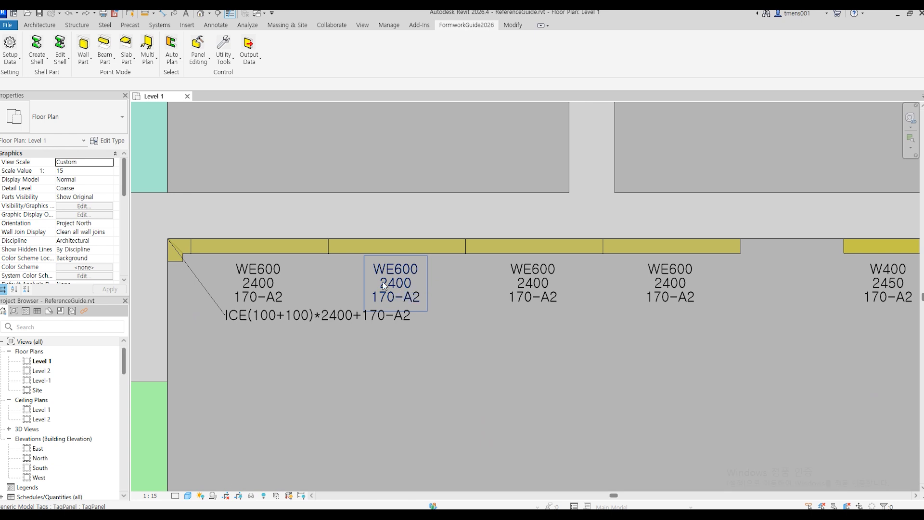
{"action": "middle_click_drag", "start_coordinate": [304, 269], "coordinate": [422, 269]}
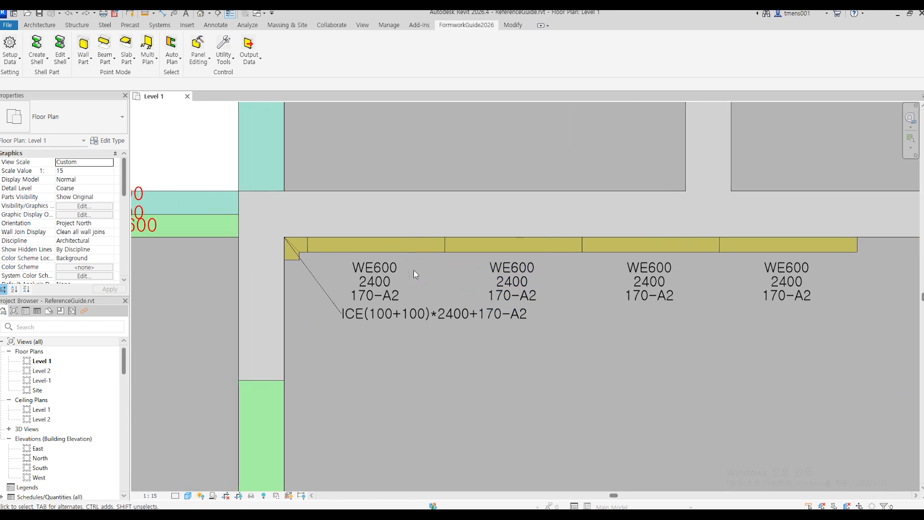
{"action": "key", "text": "c"}
{"action": "key", "text": "1"}
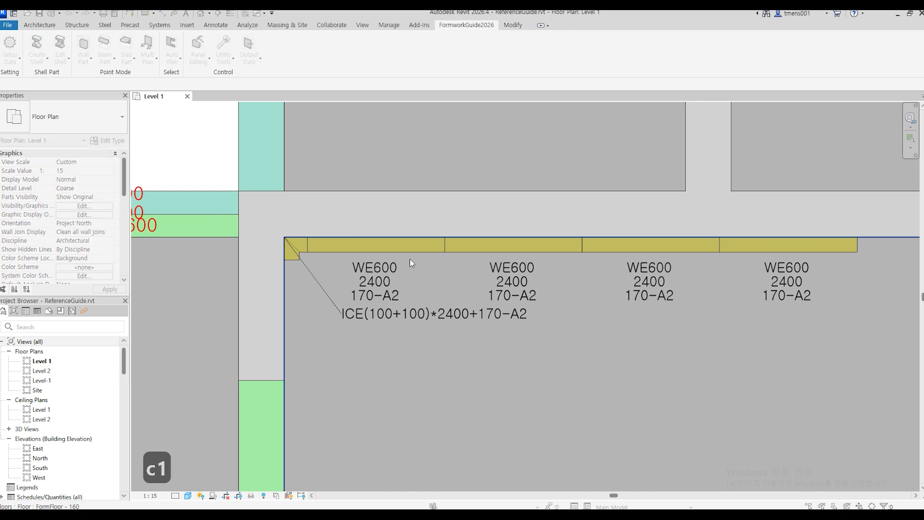
{"action": "left_click", "coordinate": [406, 245]}
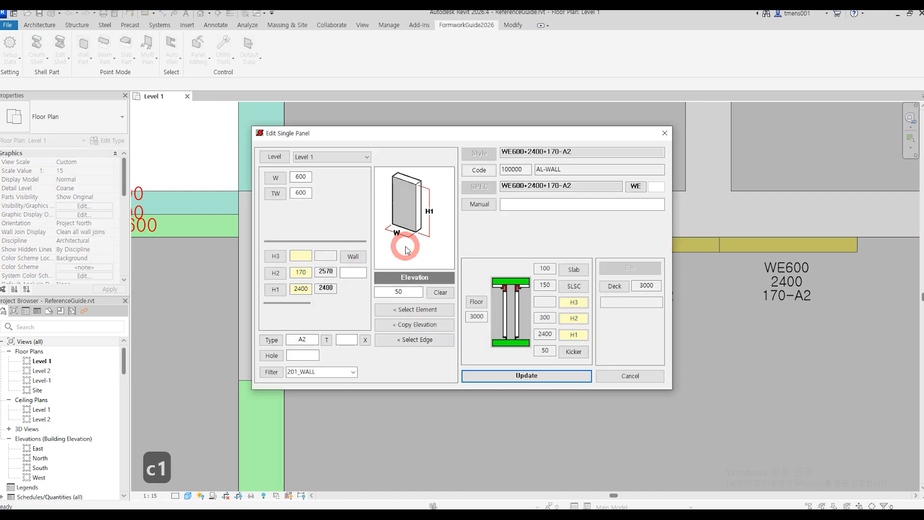
{"action": "left_click", "coordinate": [277, 179]}
{"action": "type", "text": "500"}
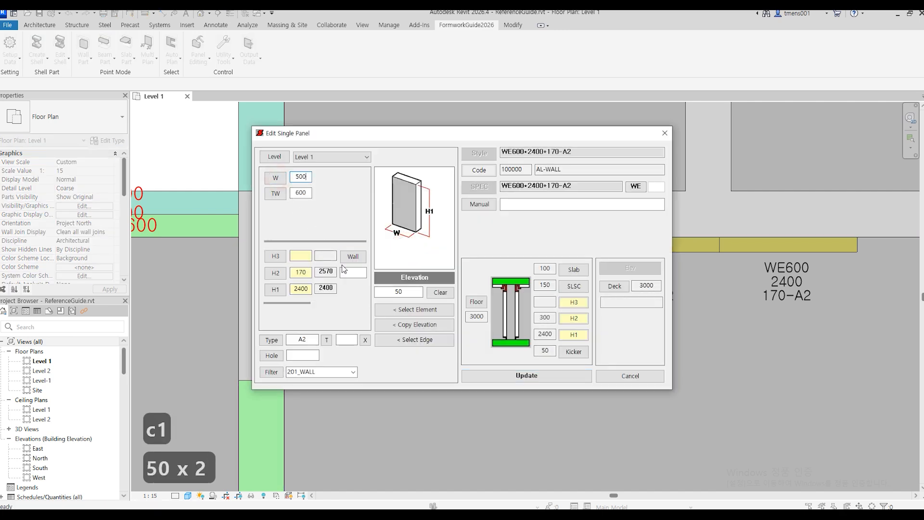
{"action": "left_click", "coordinate": [496, 376]}
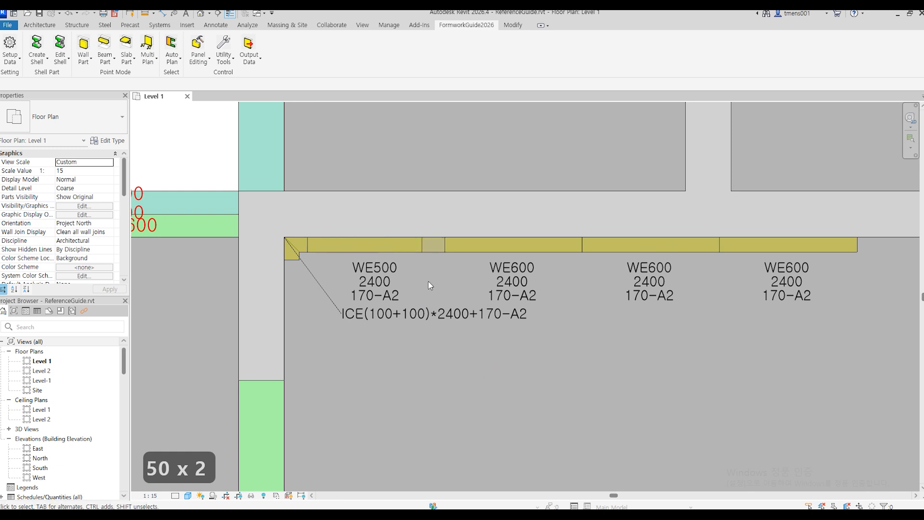
- Edit the same wall panel again and set its TW value to 500
{"action": "key", "text": "c"}
{"action": "key", "text": "1"}
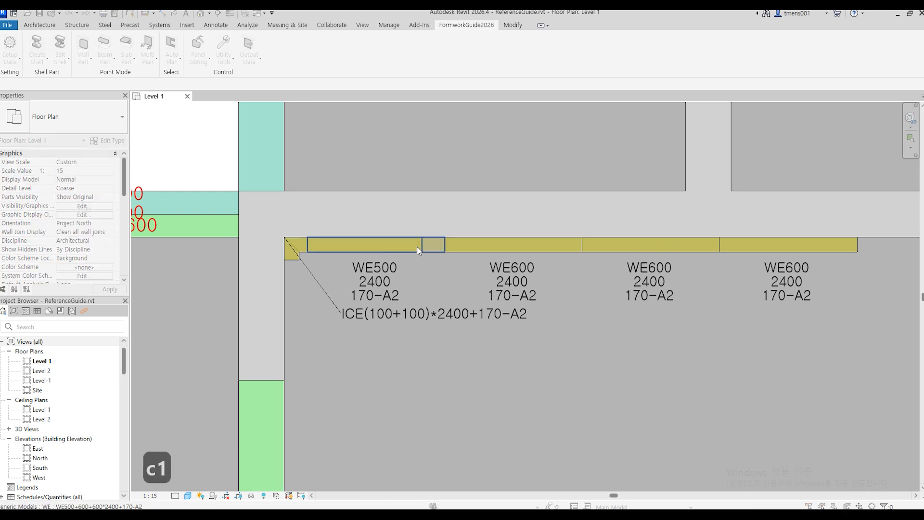
{"action": "left_click", "coordinate": [417, 246]}
{"action": "left_click", "coordinate": [272, 193]}
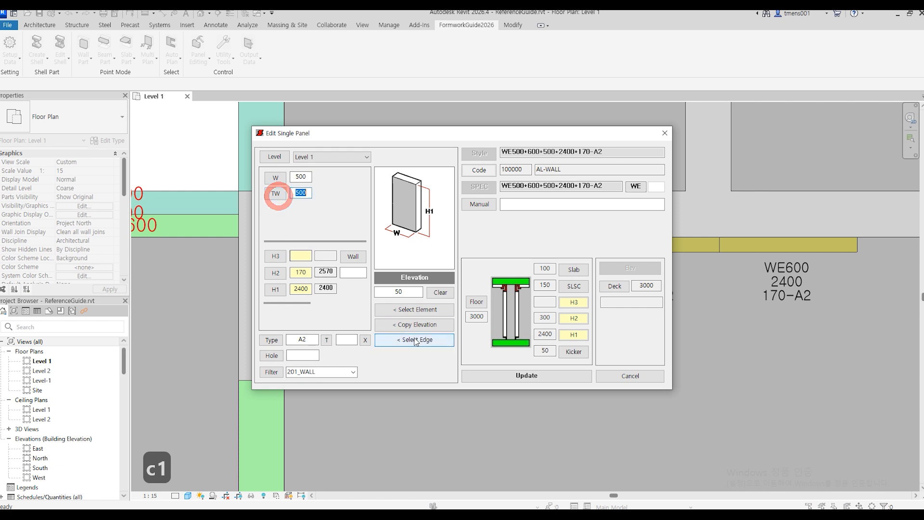
{"action": "left_click", "coordinate": [486, 376]}
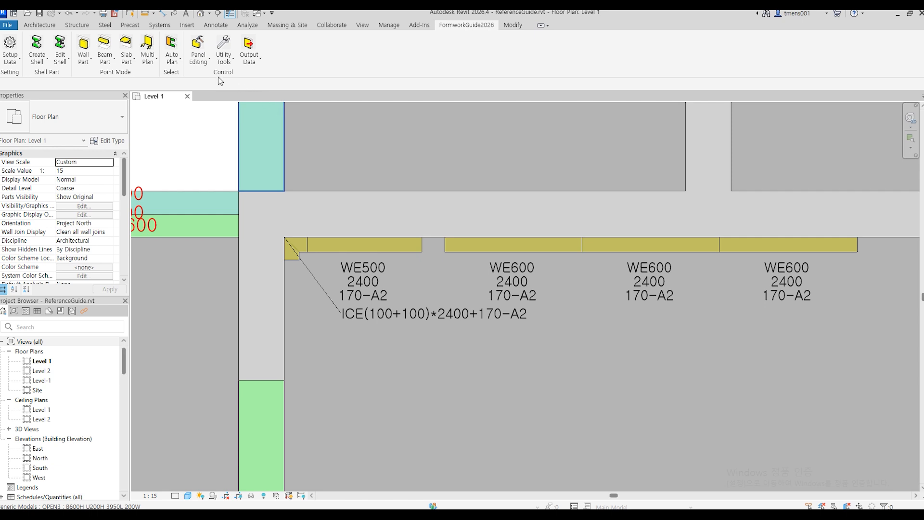
- Stretch the WE500 panel by 100 from its free end to the start of the neighbouring WE600 panel
{"action": "left_click", "coordinate": [200, 54]}
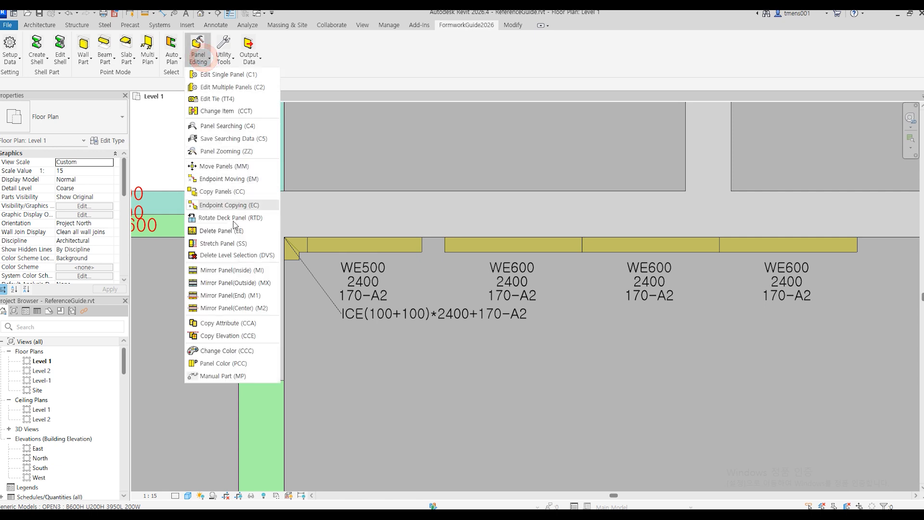
{"action": "left_click", "coordinate": [223, 245]}
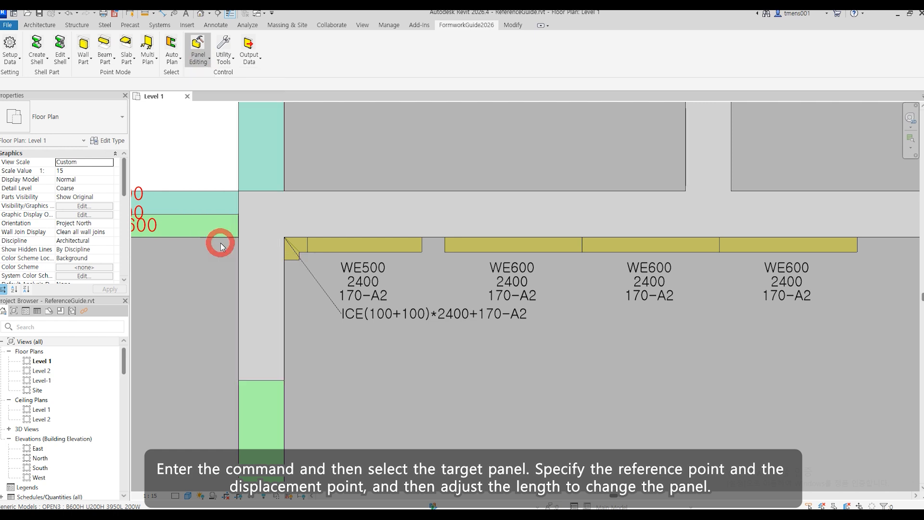
{"action": "left_click", "coordinate": [411, 250]}
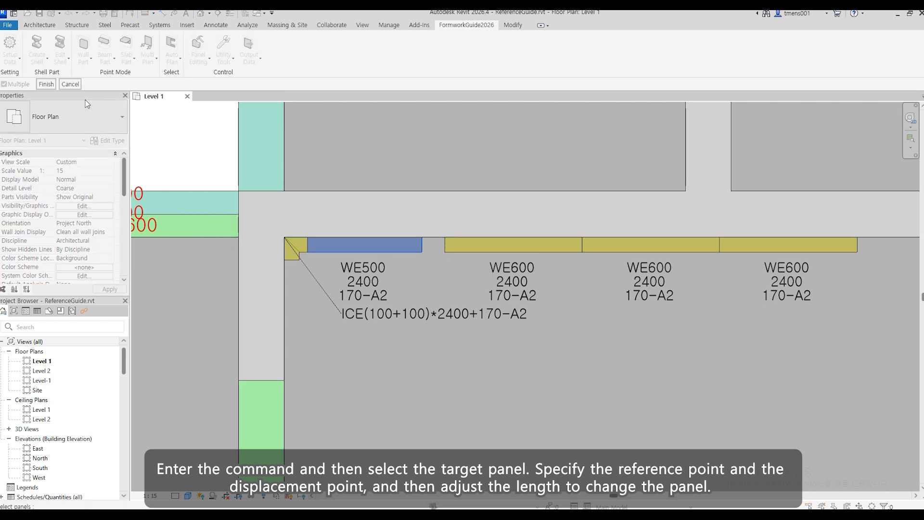
{"action": "left_click", "coordinate": [46, 84]}
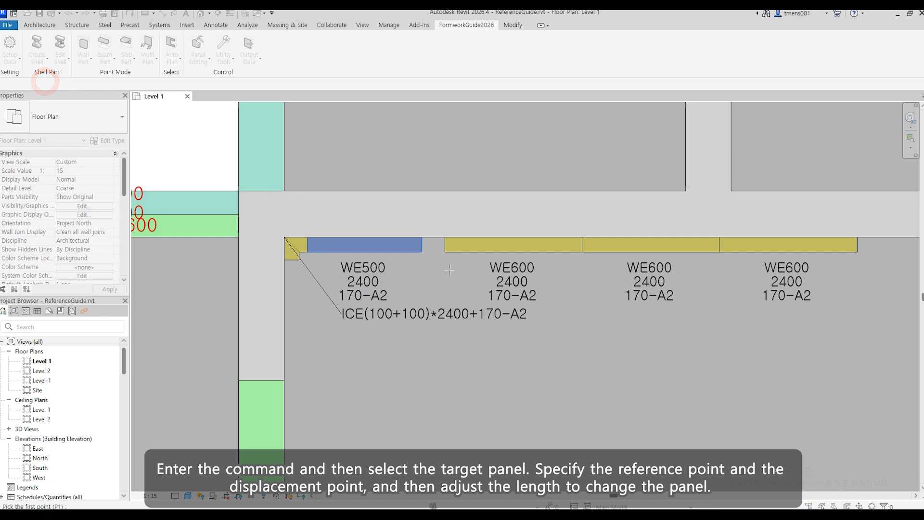
{"action": "left_click", "coordinate": [421, 236]}
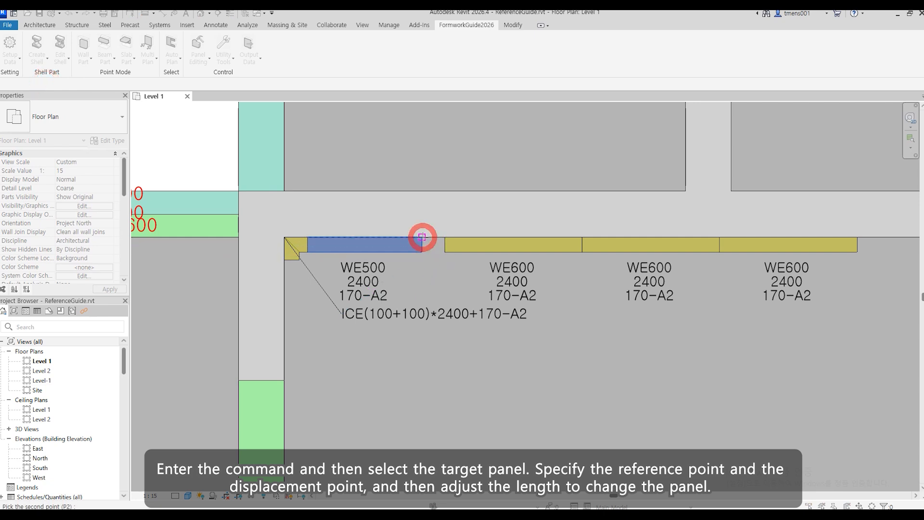
{"action": "left_click", "coordinate": [444, 236]}
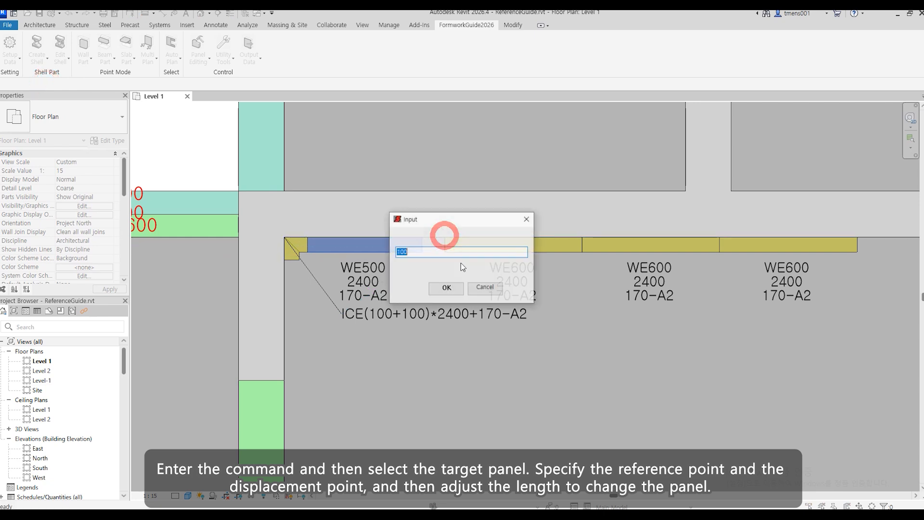
{"action": "left_click", "coordinate": [443, 289]}
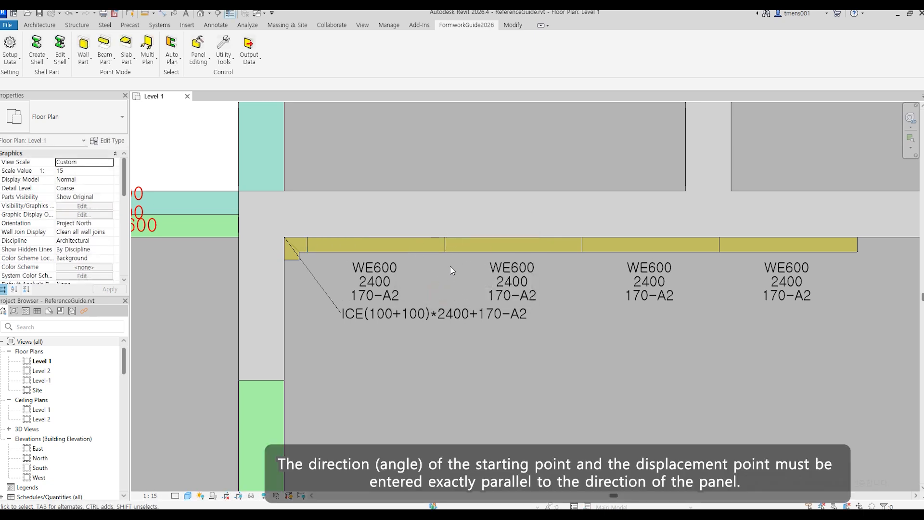
- Stretch the first W400 wall panel by 200 from its free end towards the last WE600 panel
{"action": "middle_click_drag", "start_coordinate": [758, 285], "coordinate": [355, 289]}
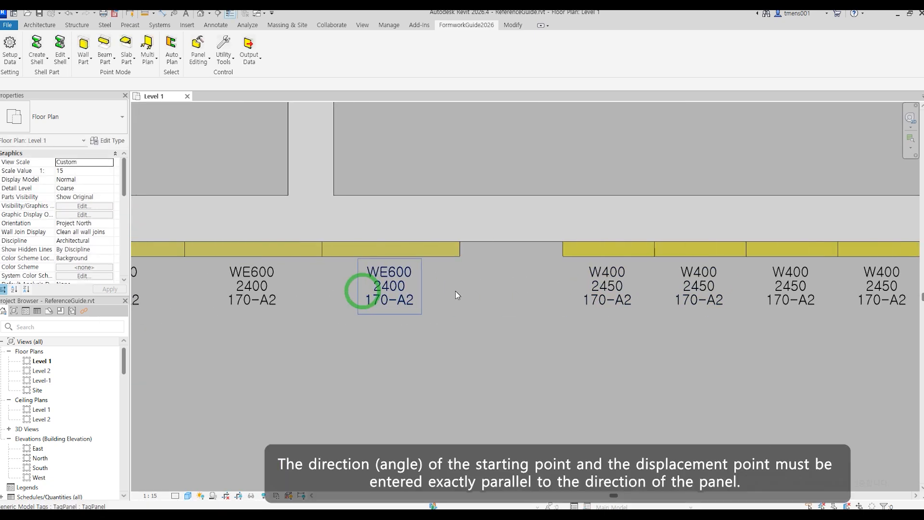
{"action": "scroll", "coordinate": [619, 312], "scroll_direction": "up", "scroll_amount": 2}
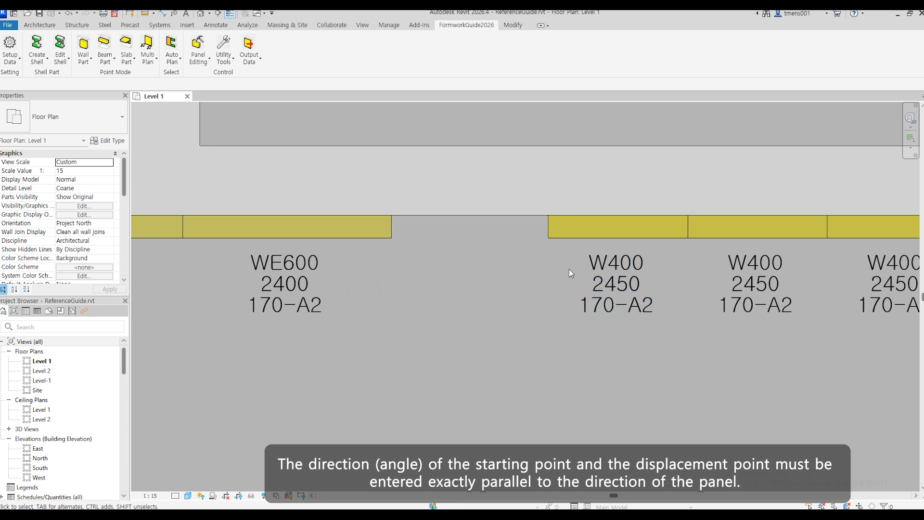
{"action": "key", "text": "Return"}
{"action": "left_click", "coordinate": [558, 223]}
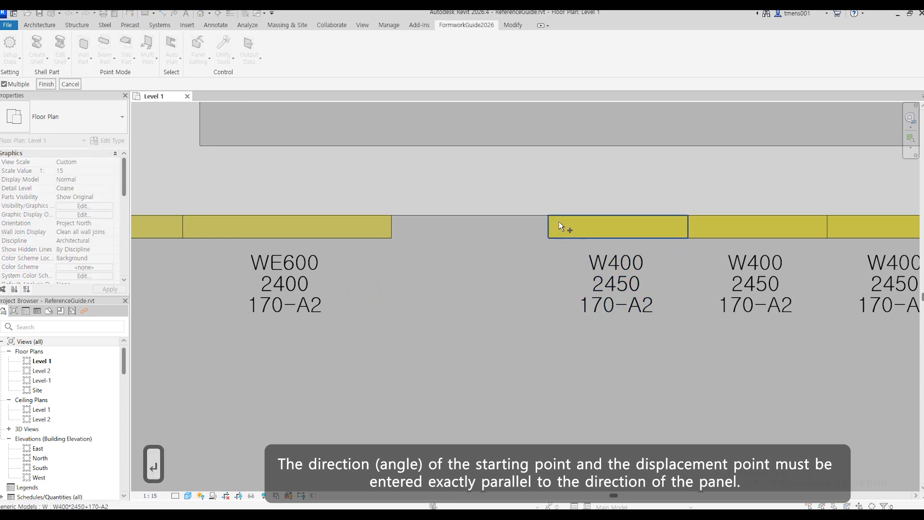
{"action": "left_click", "coordinate": [47, 84]}
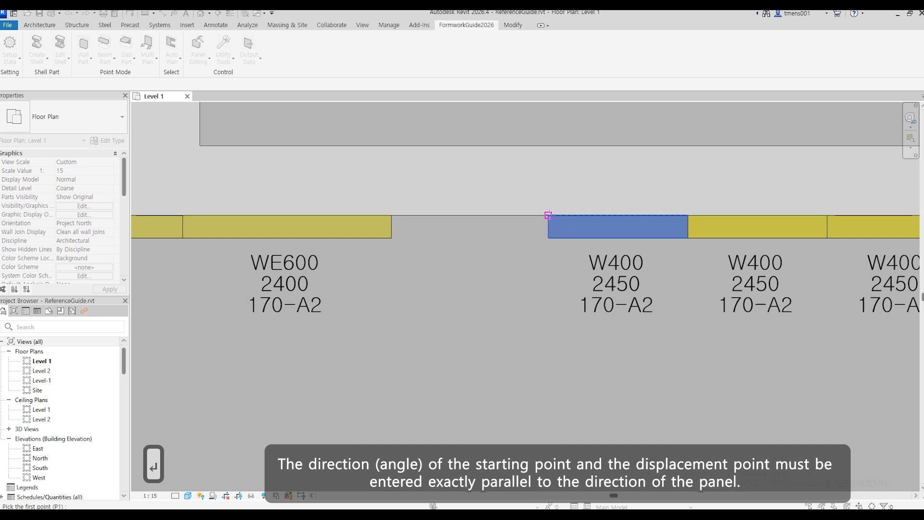
{"action": "left_click", "coordinate": [548, 215]}
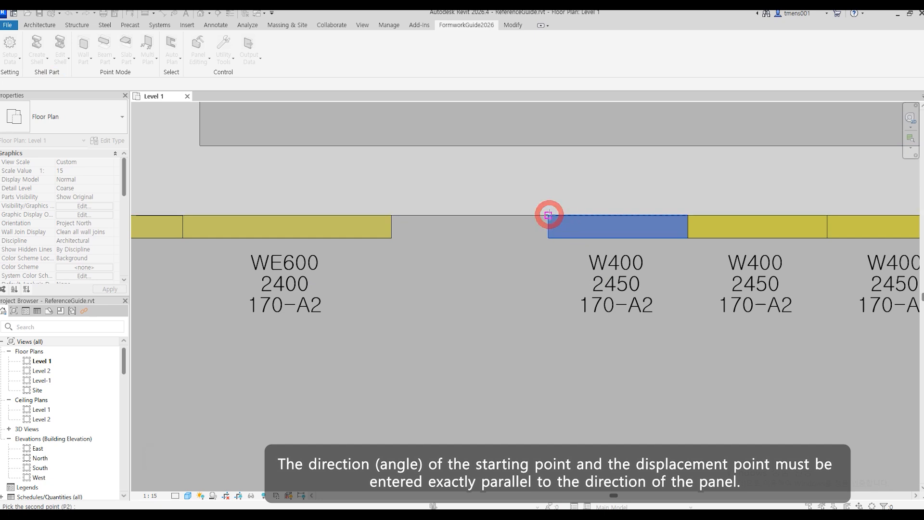
{"action": "left_click", "coordinate": [392, 215]}
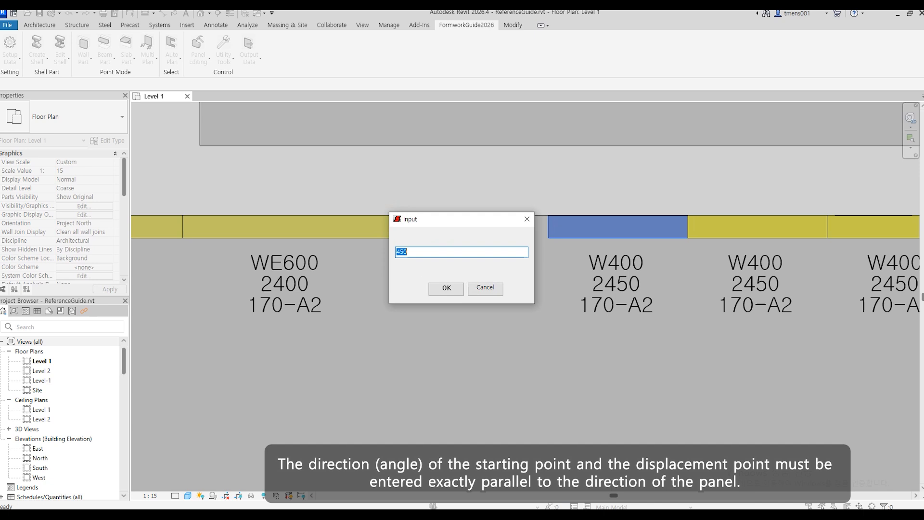
{"action": "type", "text": "200"}
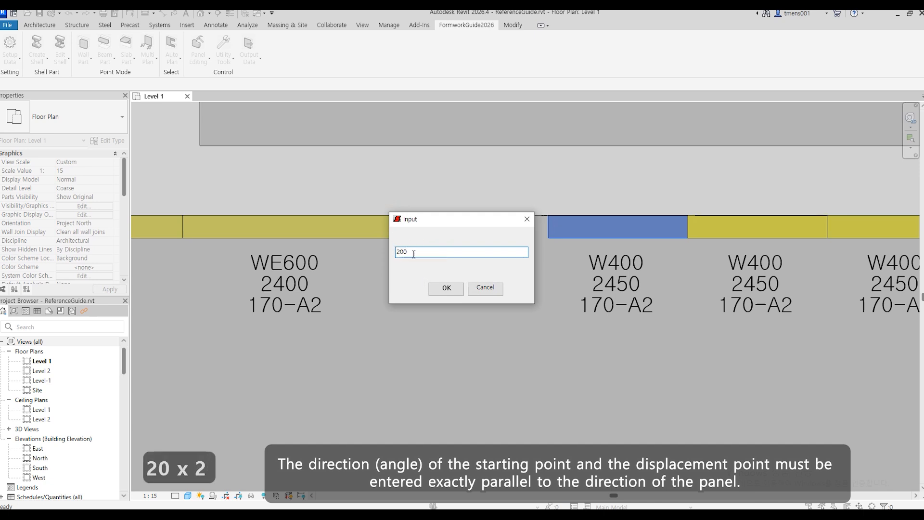
{"action": "left_click", "coordinate": [446, 289]}
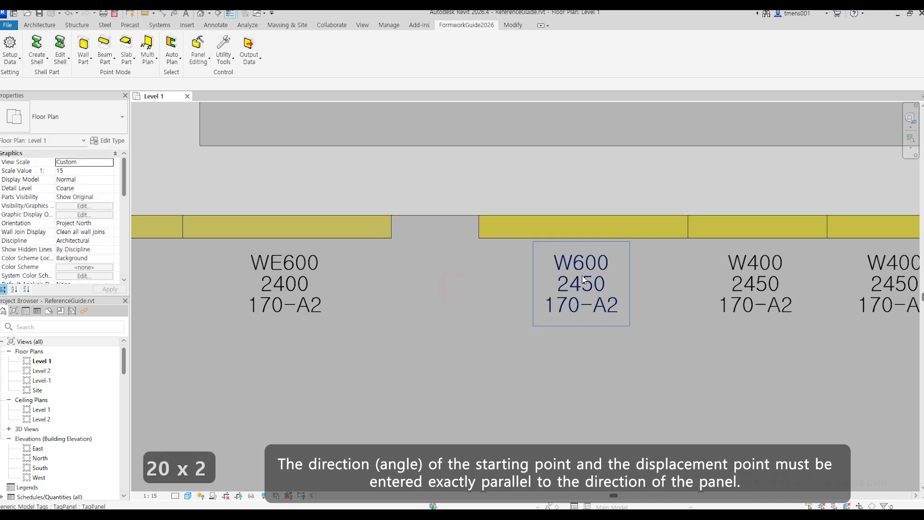
- Stretch the W600 panel and the three adjoining W400 panels together by 200 towards the last WE600 panel
{"action": "scroll", "coordinate": [533, 309], "scroll_direction": "down", "scroll_amount": 3}
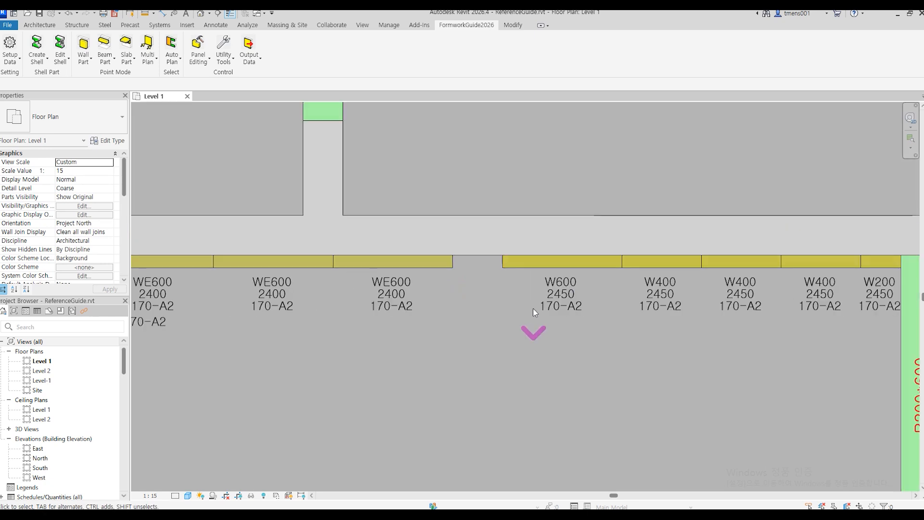
{"action": "scroll", "coordinate": [533, 308], "scroll_direction": "down", "scroll_amount": 1}
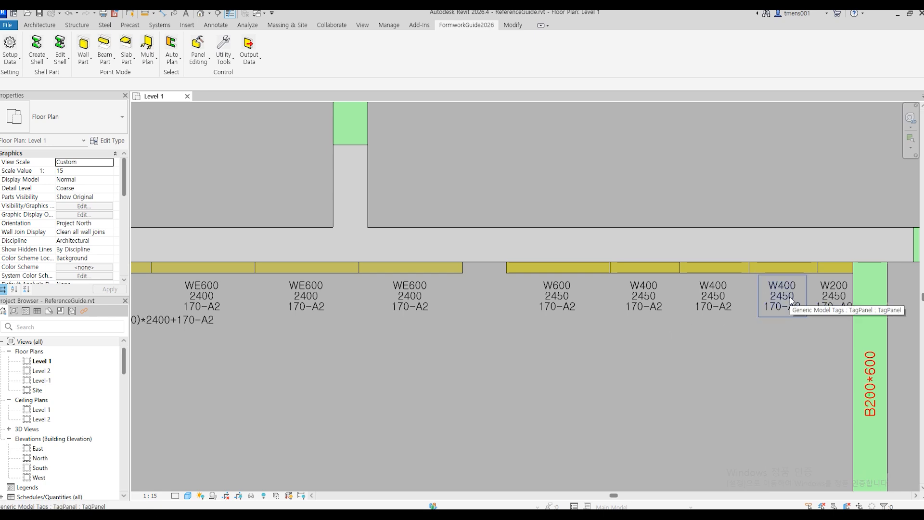
{"action": "key", "text": "Return"}
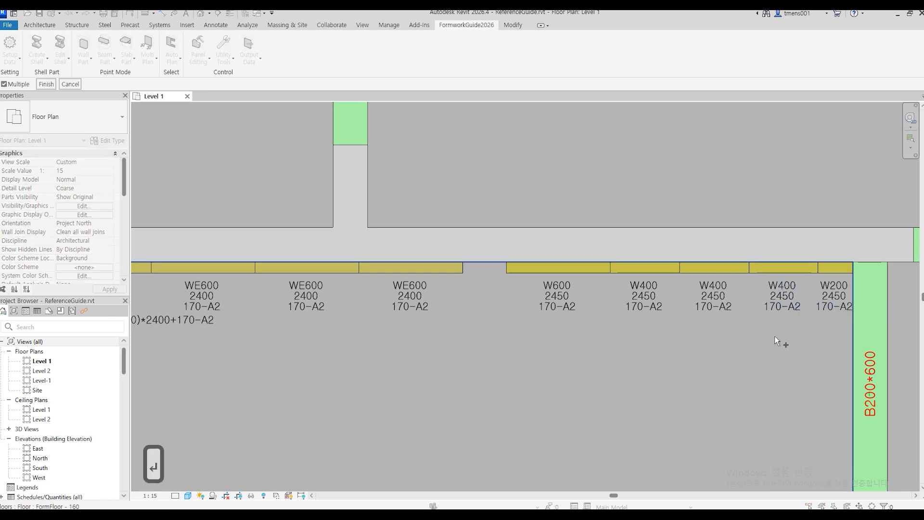
{"action": "left_click_drag", "start_coordinate": [774, 336], "coordinate": [501, 233]}
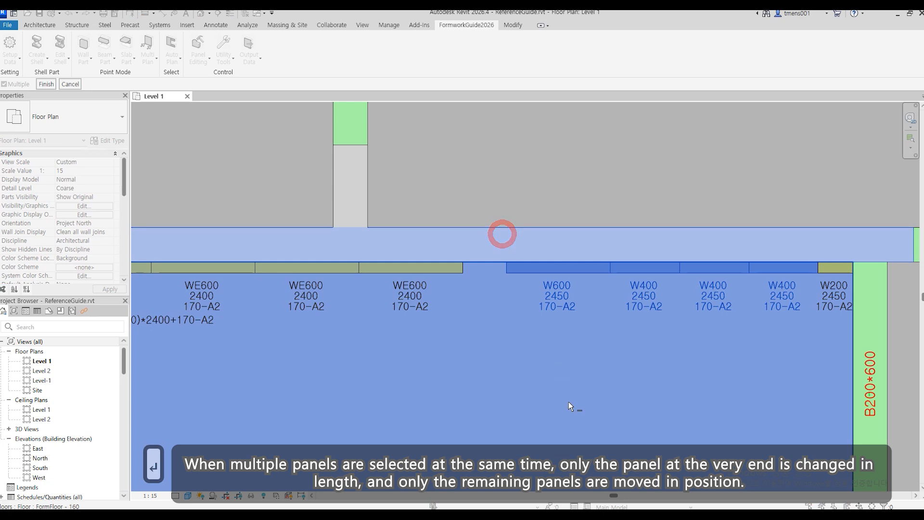
{"action": "left_click", "coordinate": [51, 83]}
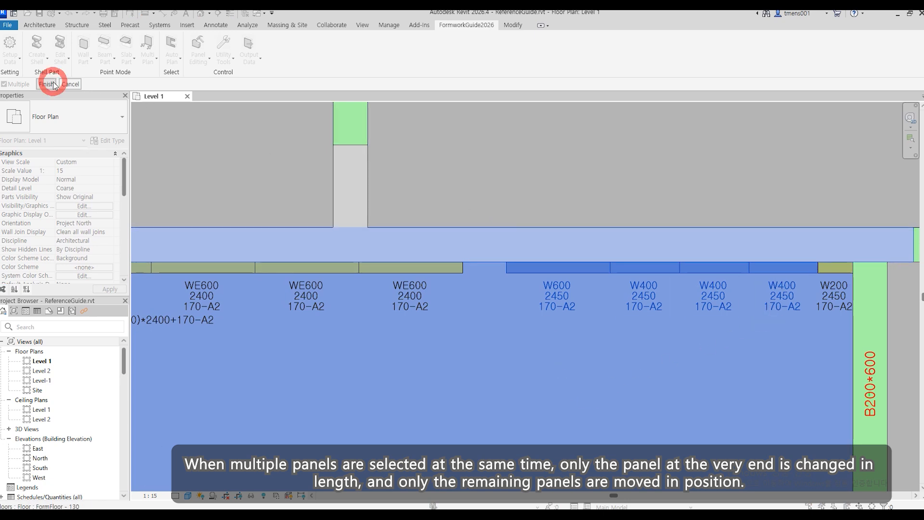
{"action": "left_click", "coordinate": [506, 262]}
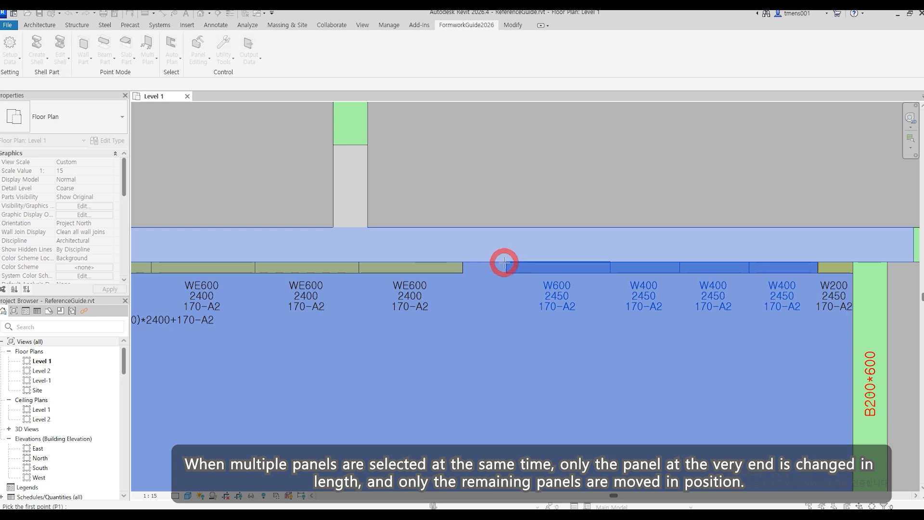
{"action": "left_click", "coordinate": [463, 262]}
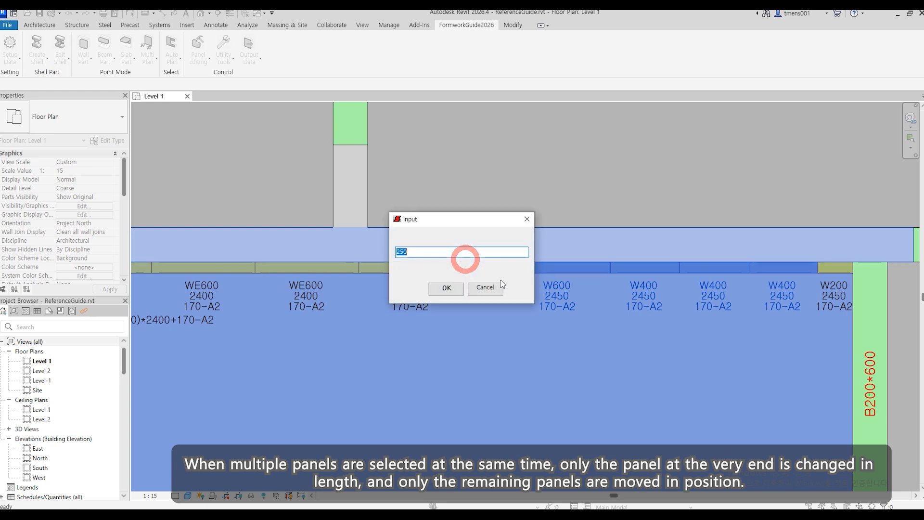
{"action": "type", "text": "200"}
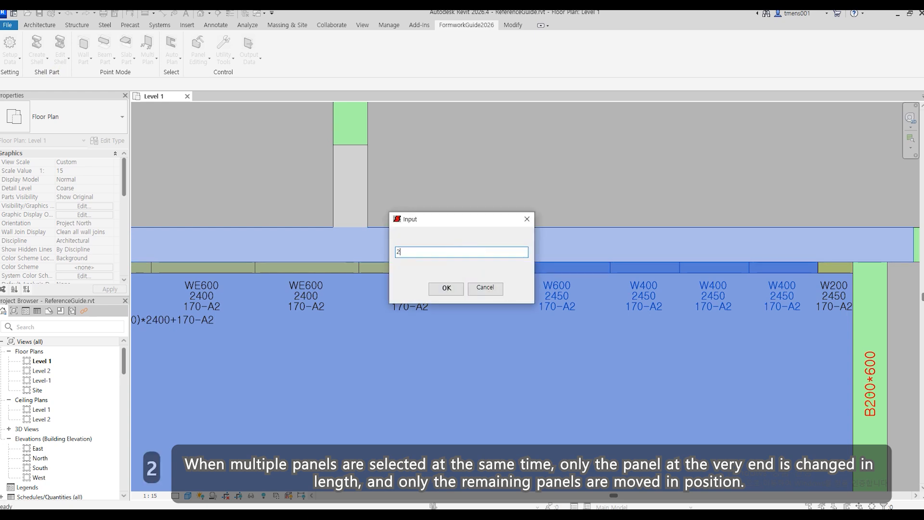
{"action": "left_click", "coordinate": [451, 288]}
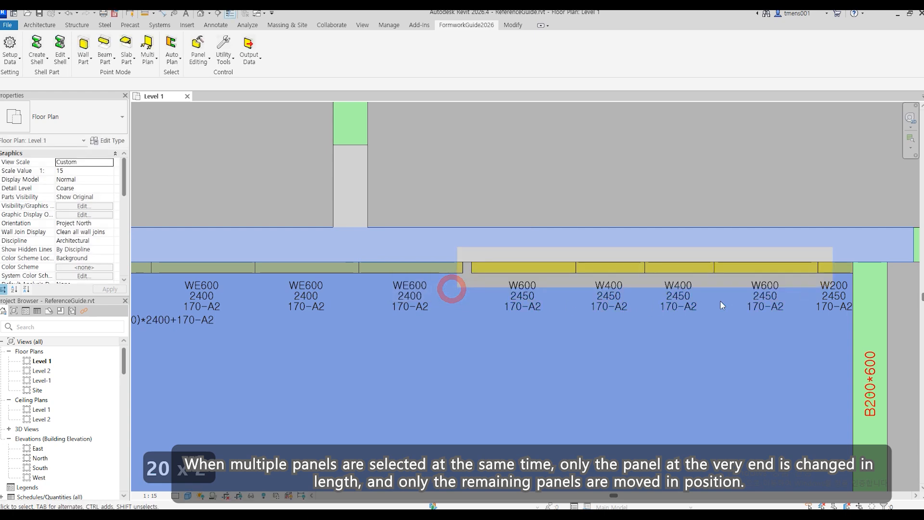
{"action": "left_click", "coordinate": [780, 271]}
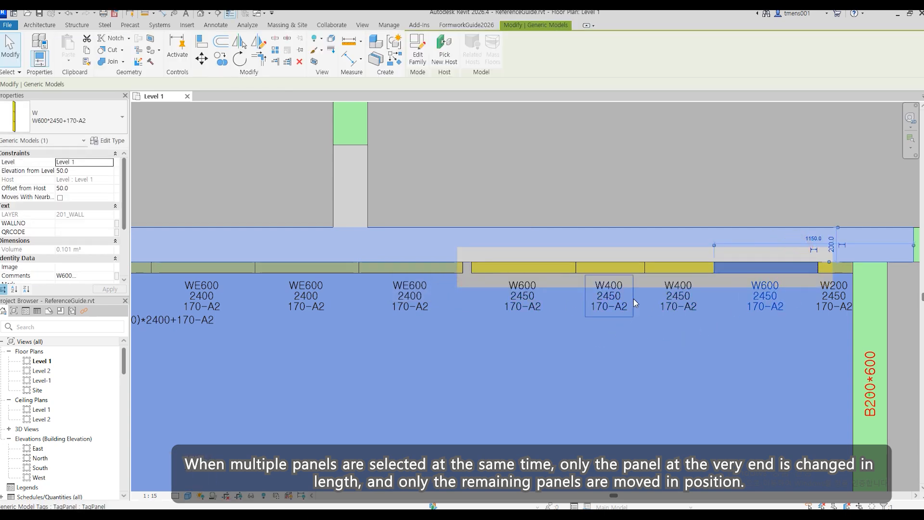
{"action": "left_click", "coordinate": [663, 168]}
- Stretch the W600 panel and the two adjoining W400 panels together by 50 up to the end of the last WE600 panel
{"action": "scroll", "coordinate": [604, 361], "scroll_direction": "down", "scroll_amount": 2}
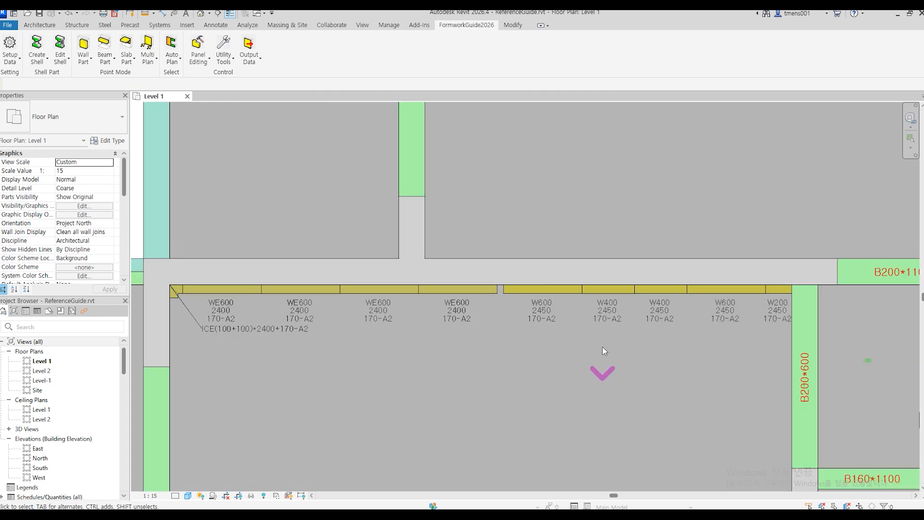
{"action": "scroll", "coordinate": [604, 366], "scroll_direction": "up", "scroll_amount": 1}
{"action": "left_click", "coordinate": [658, 285]}
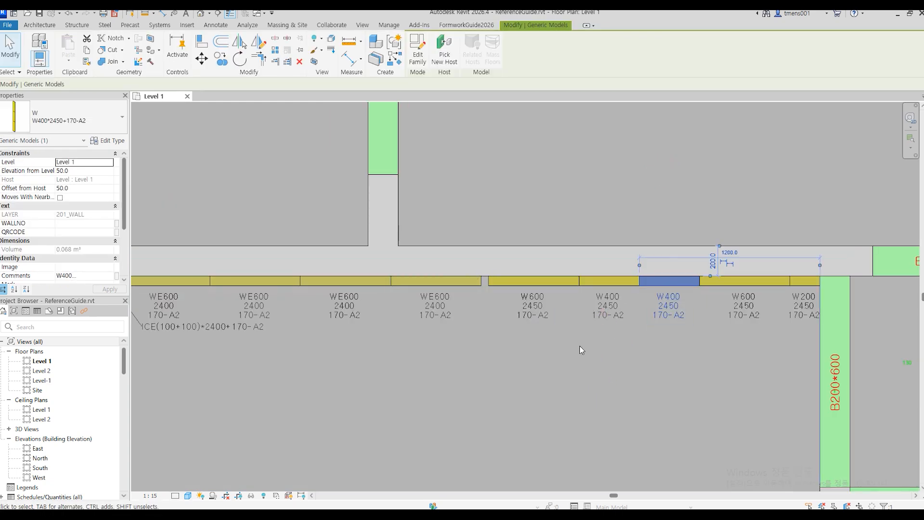
{"action": "key", "text": "Escape"}
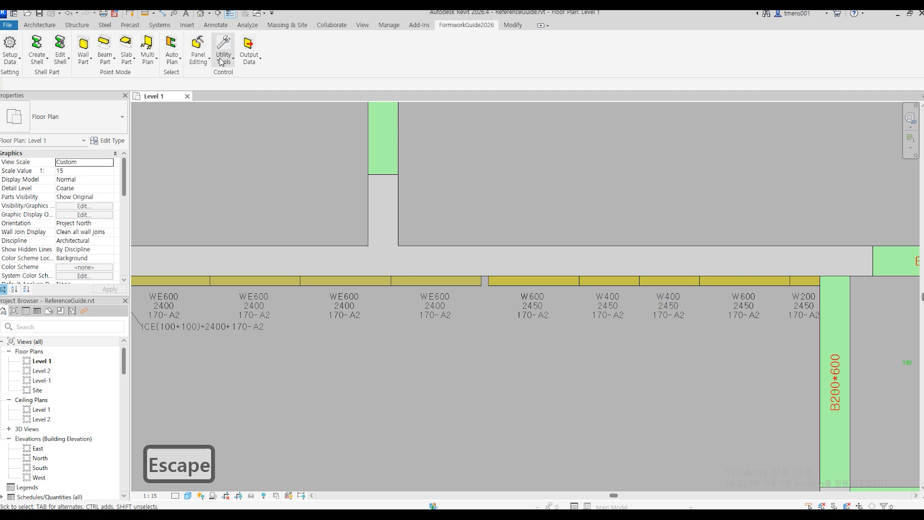
{"action": "left_click", "coordinate": [201, 52]}
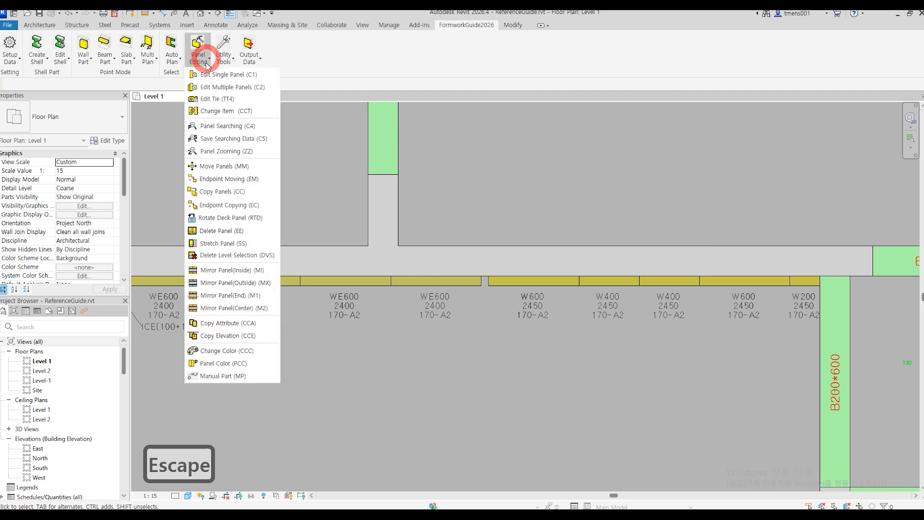
{"action": "left_click", "coordinate": [228, 244]}
{"action": "left_click_drag", "start_coordinate": [656, 331], "coordinate": [558, 262]}
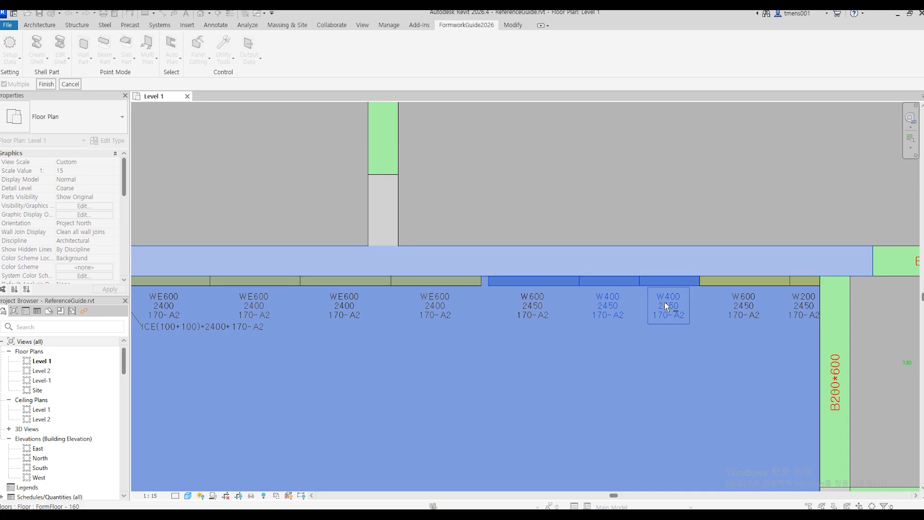
{"action": "left_click", "coordinate": [54, 84]}
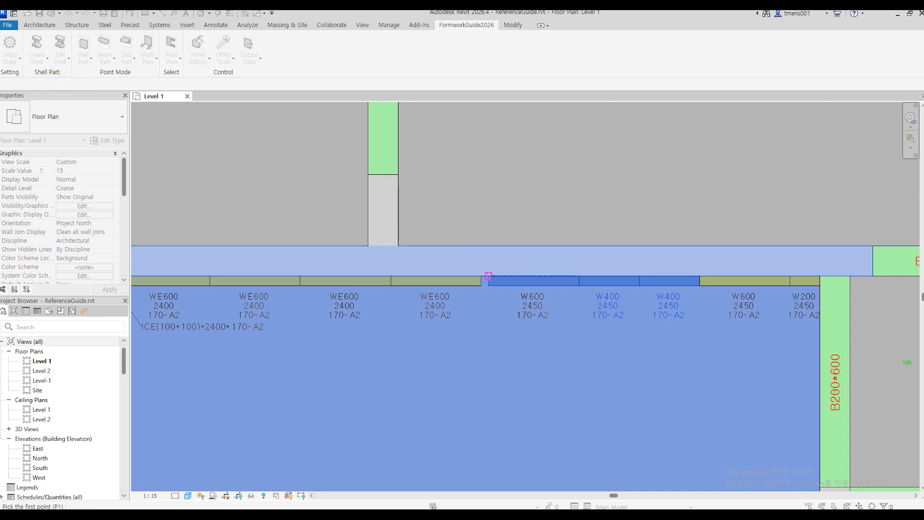
{"action": "left_click", "coordinate": [489, 276]}
{"action": "left_click", "coordinate": [481, 276]}
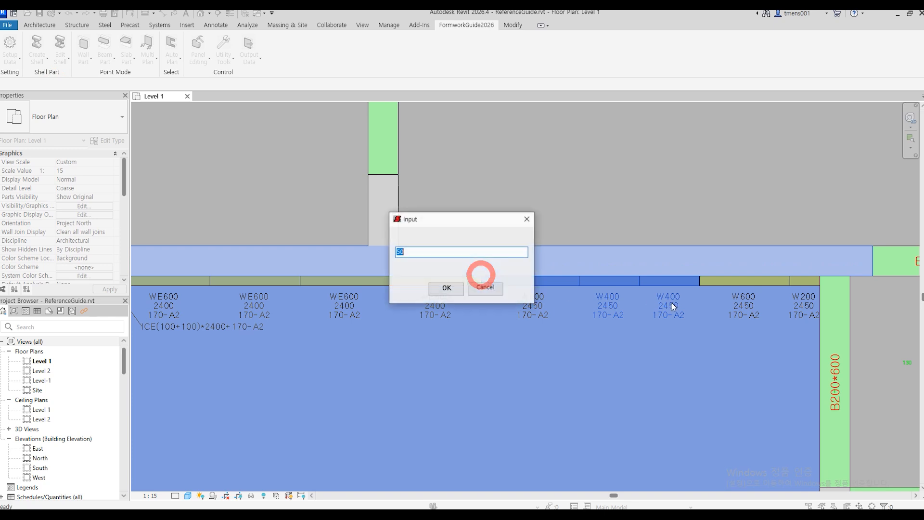
{"action": "left_click", "coordinate": [446, 287]}
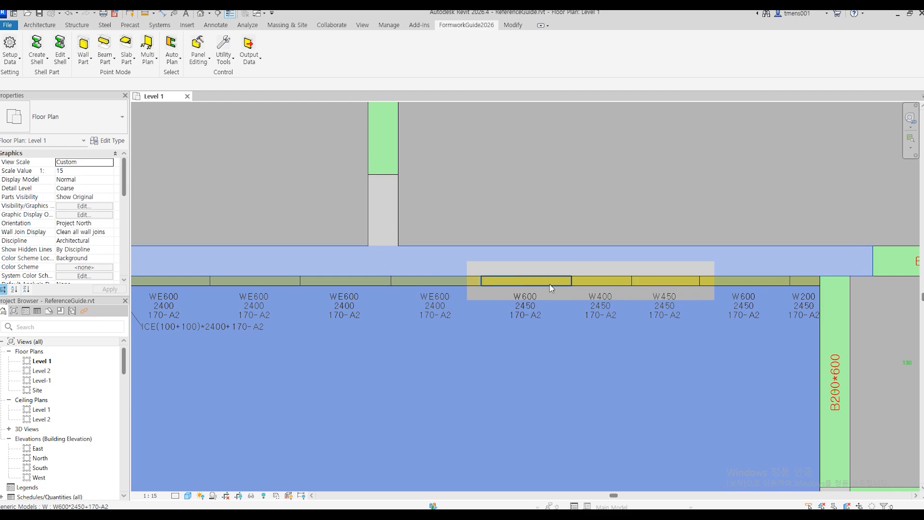
{"action": "key", "text": "Escape"}
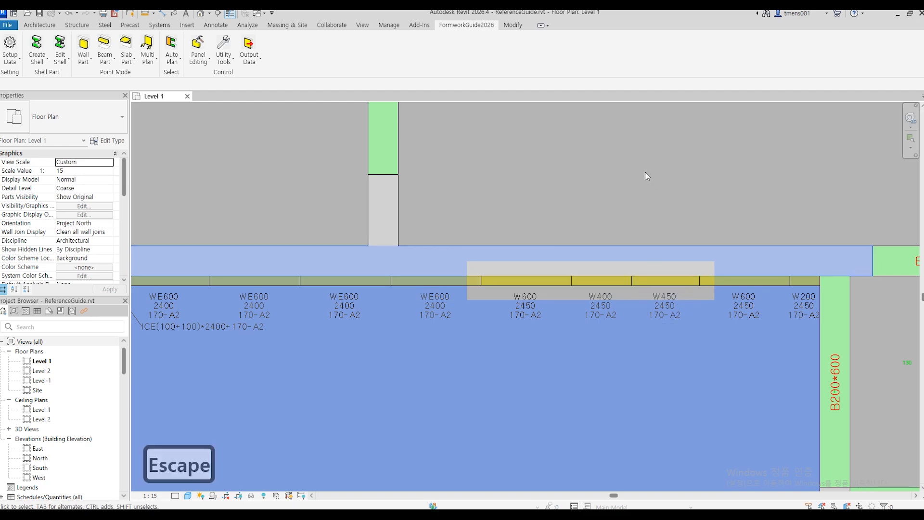
- Mirror the two W600 panels and the W350 panel beside the inner corner across the wall with Mirror Panel(Inside)
{"action": "scroll", "coordinate": [645, 172], "scroll_direction": "down", "scroll_amount": 3}
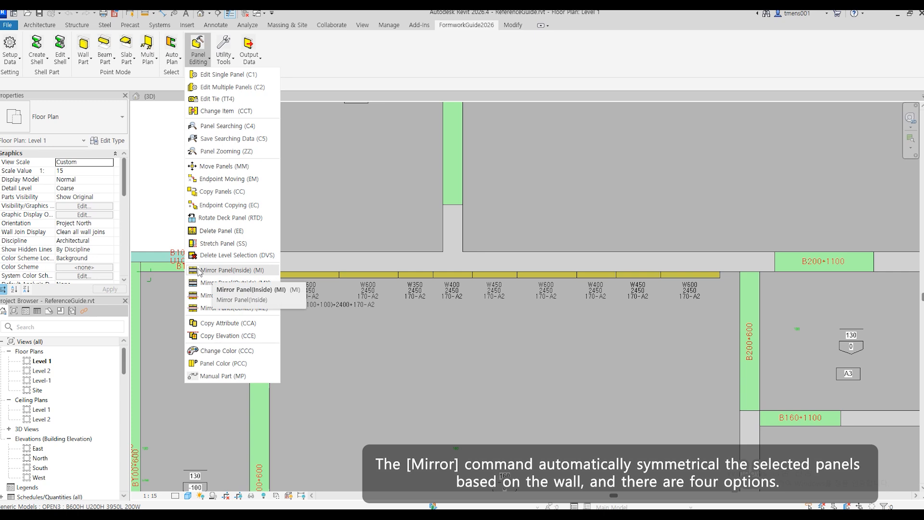
{"action": "left_click", "coordinate": [247, 270]}
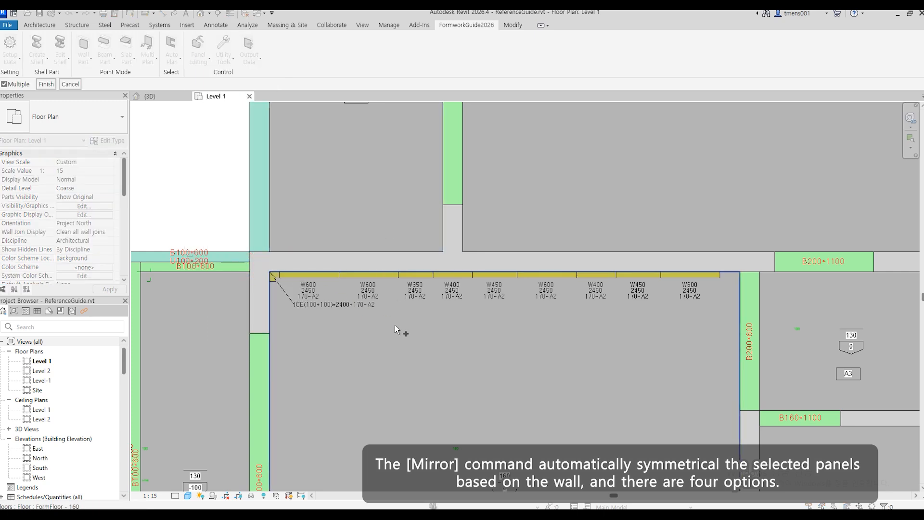
{"action": "left_click_drag", "start_coordinate": [407, 334], "coordinate": [339, 239]}
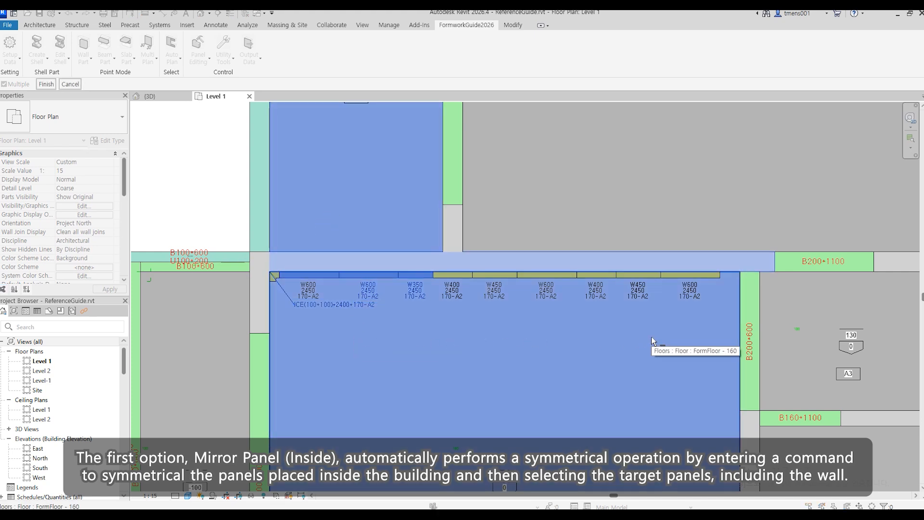
{"action": "left_click", "coordinate": [46, 84]}
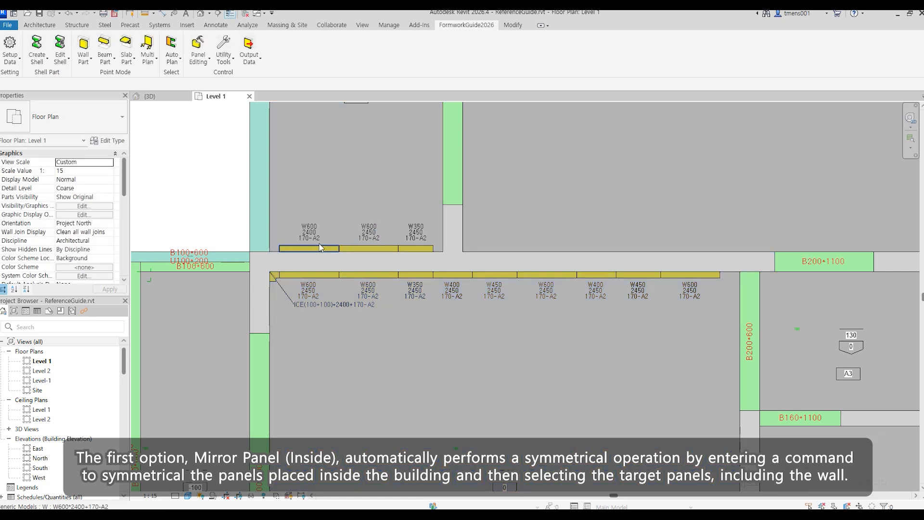
- Repeat Mirror Panel(Inside) for the five panels from the first W450 to the last W600, selecting the wall with them
{"action": "key", "text": "Return"}
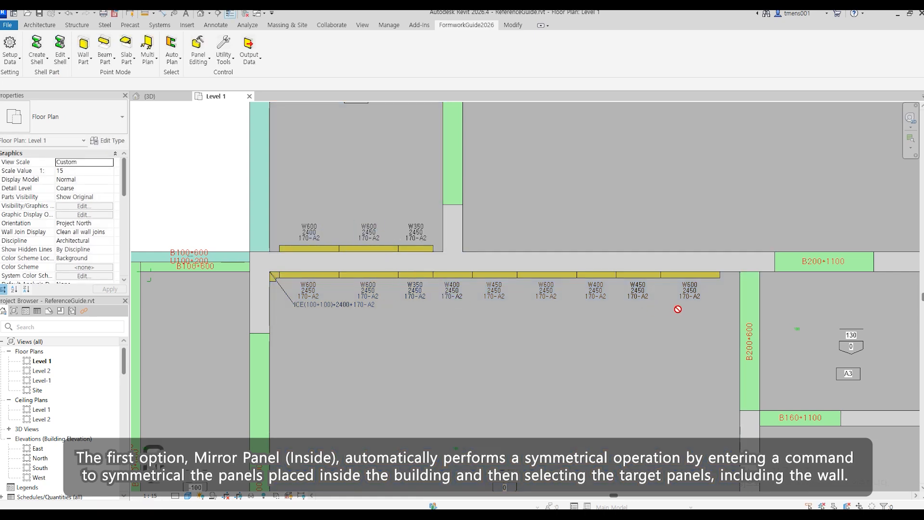
{"action": "left_click_drag", "start_coordinate": [685, 309], "coordinate": [511, 221]}
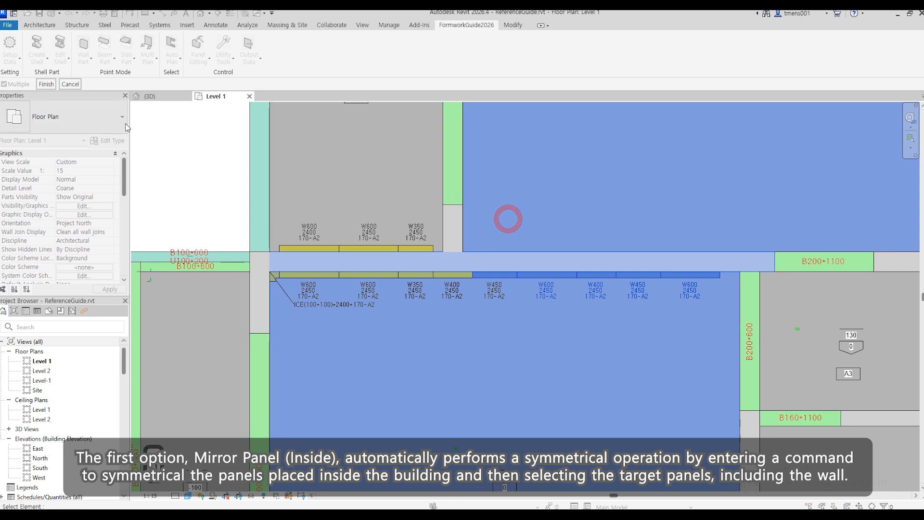
{"action": "left_click", "coordinate": [46, 85]}
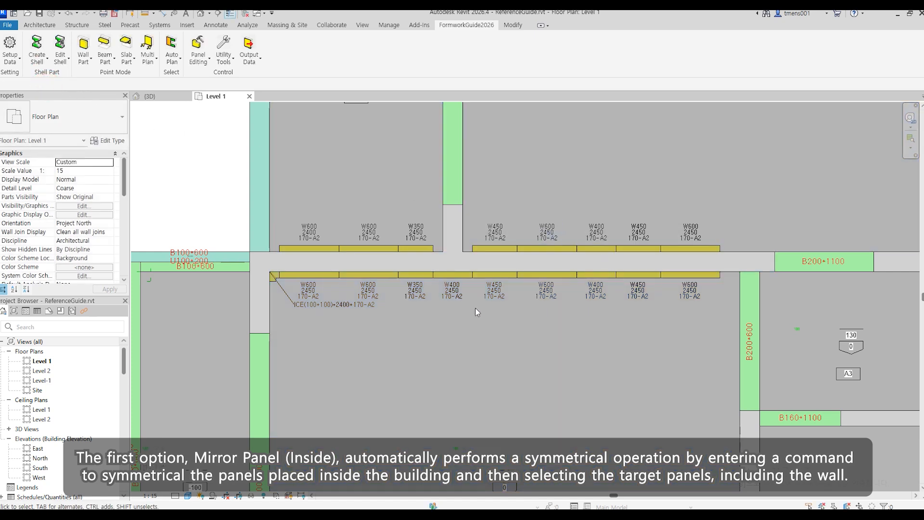
- Examine the first W600 panel below the wall and its mirrored copy in cross section in the 3D view
{"action": "left_click", "coordinate": [328, 276]}
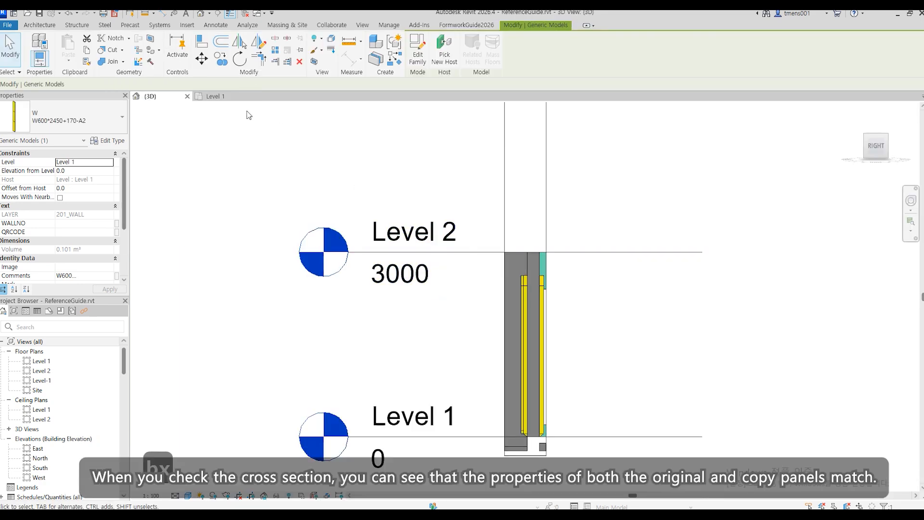
- Tile the Level 1 floor plan and the 3D view side by side, with the mirrored panels visible in plan
{"action": "left_click", "coordinate": [221, 98]}
{"action": "left_click", "coordinate": [204, 176]}
{"action": "key", "text": "w"}
{"action": "key", "text": "t"}
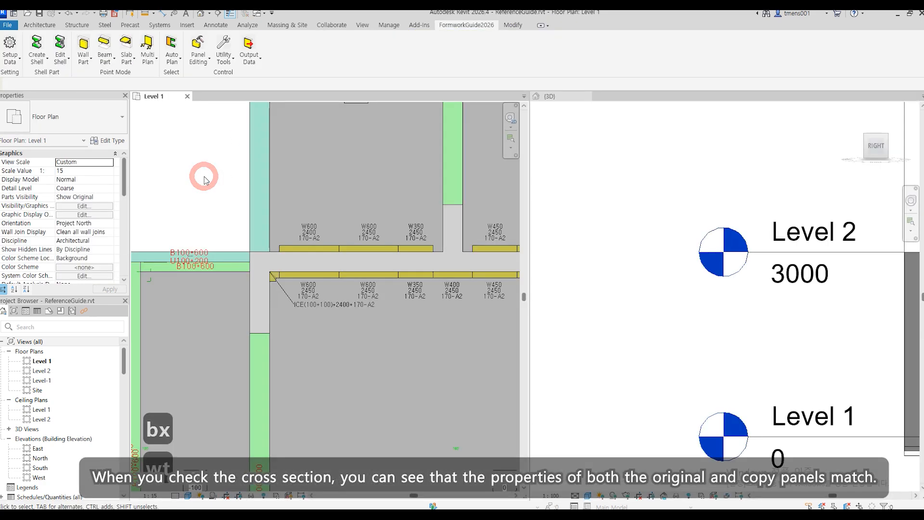
{"action": "middle_click_drag", "start_coordinate": [458, 357], "coordinate": [351, 351]}
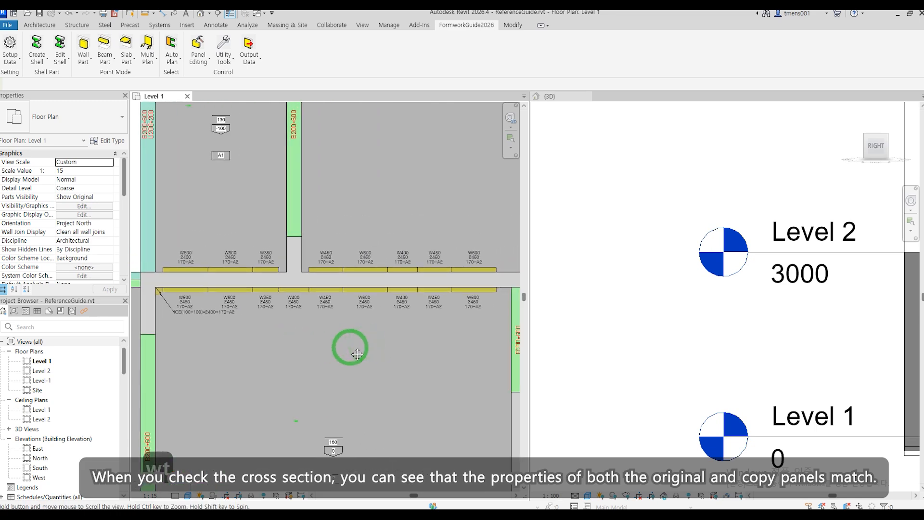
- Examine the original and mirrored W600 panels in the 3D view's right-side cross section, including their lower ends
{"action": "left_click", "coordinate": [715, 350]}
{"action": "left_click", "coordinate": [853, 108]}
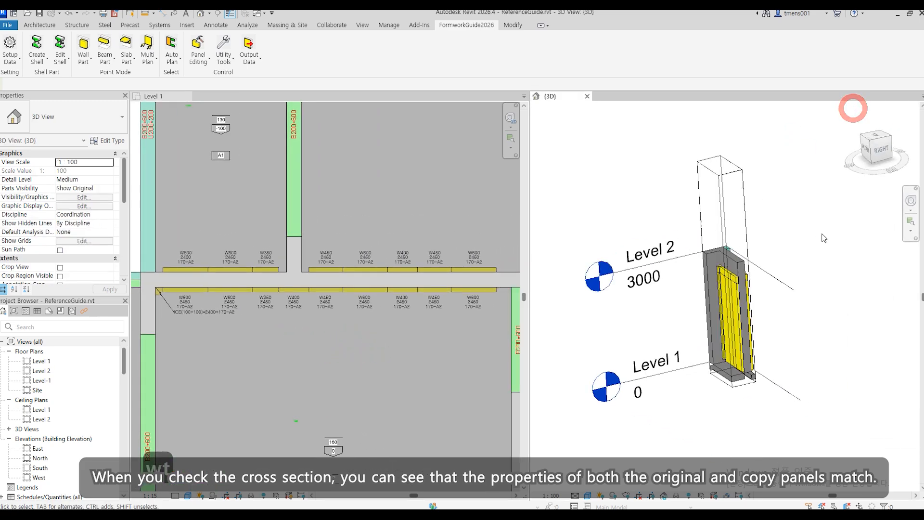
{"action": "middle_click_drag", "start_coordinate": [810, 371], "coordinate": [712, 342], "text": "shift"}
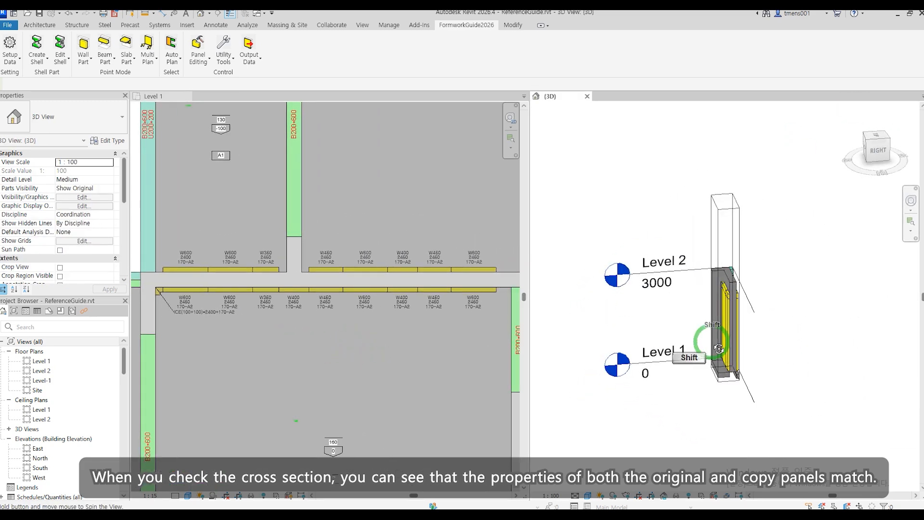
{"action": "left_click", "coordinate": [875, 154]}
{"action": "scroll", "coordinate": [716, 307], "scroll_direction": "up", "scroll_amount": 6}
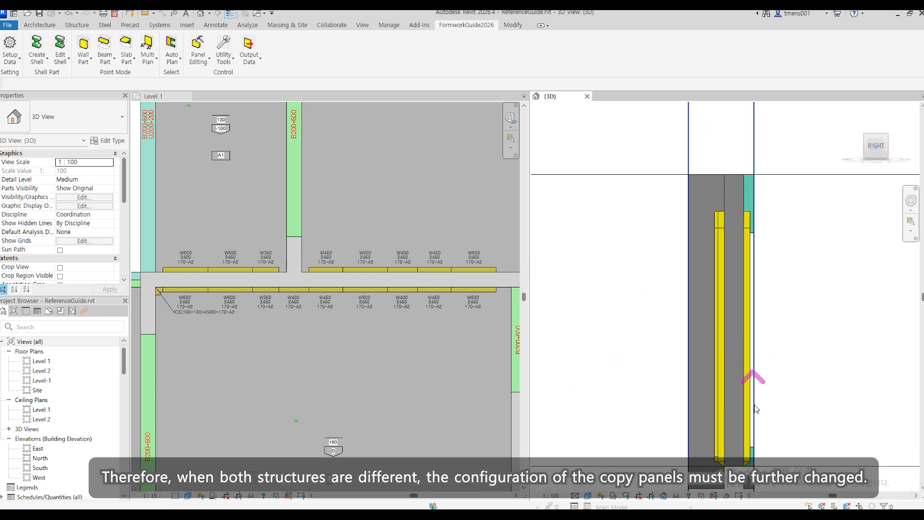
{"action": "scroll", "coordinate": [714, 318], "scroll_direction": "up", "scroll_amount": 2}
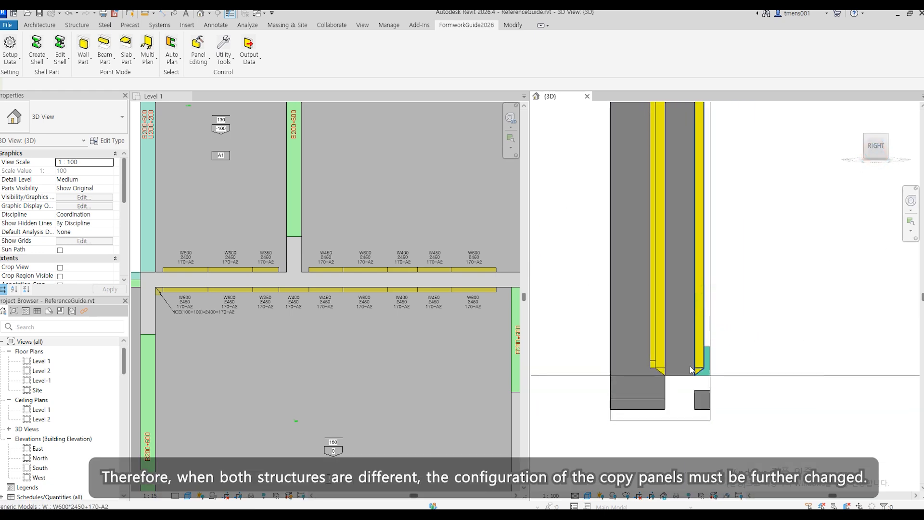
{"action": "middle_click_drag", "start_coordinate": [739, 325], "coordinate": [772, 428]}
{"action": "middle_click_drag", "start_coordinate": [754, 207], "coordinate": [738, 297]}
{"action": "scroll", "coordinate": [716, 209], "scroll_direction": "down", "scroll_amount": 6}
{"action": "scroll", "coordinate": [747, 280], "scroll_direction": "up", "scroll_amount": 1}
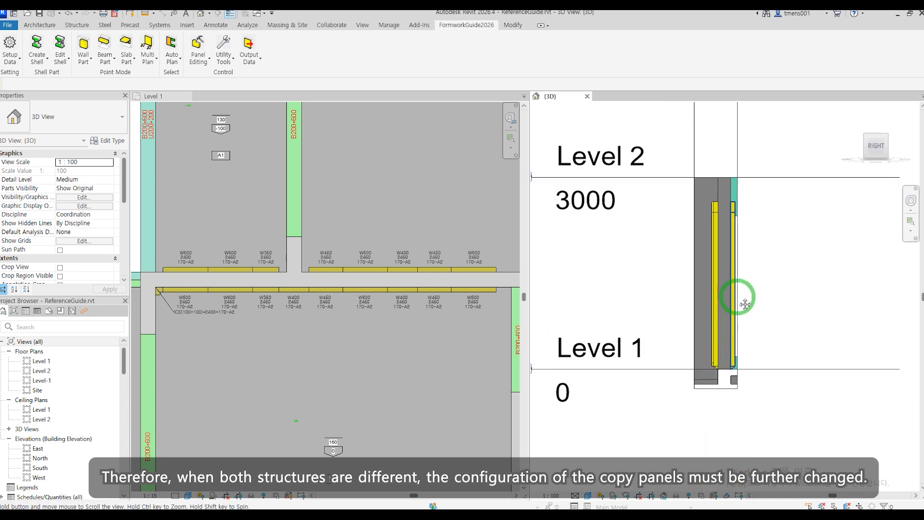
- Mirror the row of W600 to W350 panels between the inner corners of the large room's lower wall with Mirror Panel(Outside), selecting the wall with them
{"action": "left_click", "coordinate": [417, 218]}
{"action": "scroll", "coordinate": [350, 299], "scroll_direction": "down", "scroll_amount": 5}
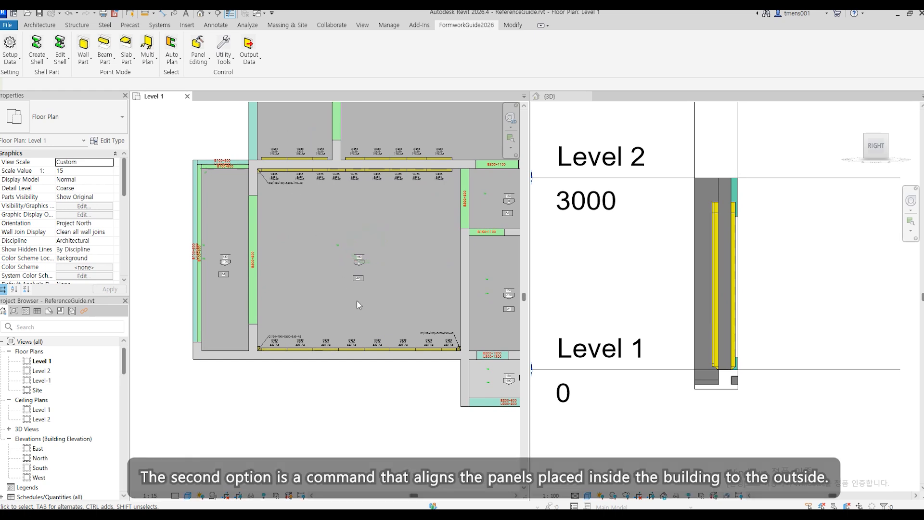
{"action": "middle_click_drag", "start_coordinate": [356, 304], "coordinate": [334, 278]}
{"action": "left_click", "coordinate": [204, 65]}
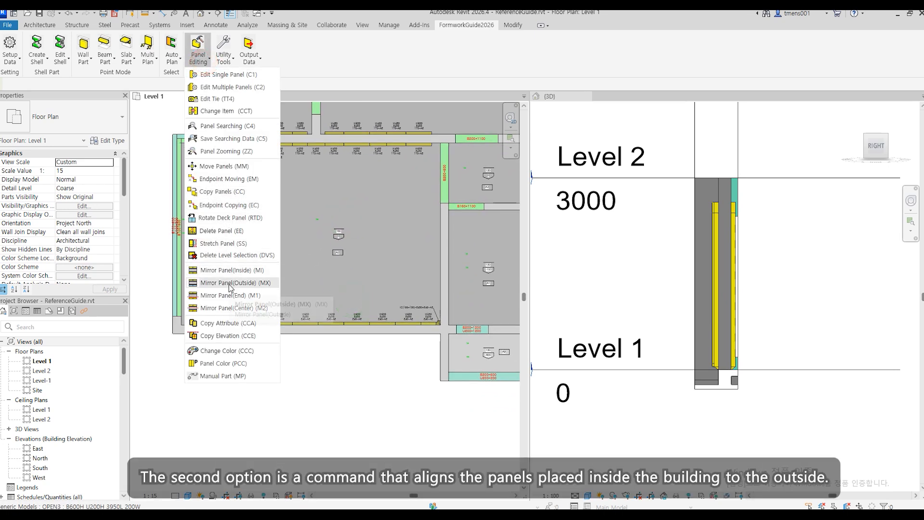
{"action": "left_click", "coordinate": [227, 284]}
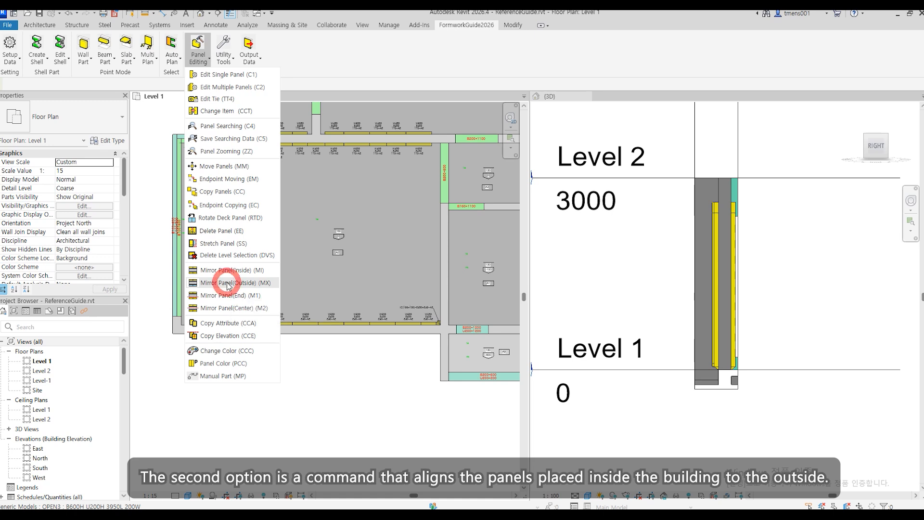
{"action": "scroll", "coordinate": [342, 348], "scroll_direction": "up", "scroll_amount": 2}
{"action": "middle_click_drag", "start_coordinate": [342, 348], "coordinate": [324, 339]}
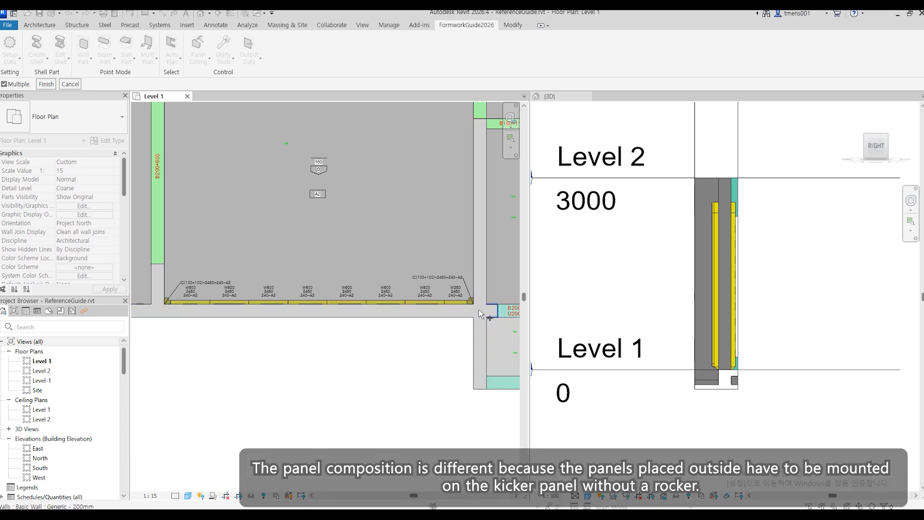
{"action": "left_click_drag", "start_coordinate": [478, 309], "coordinate": [289, 252]}
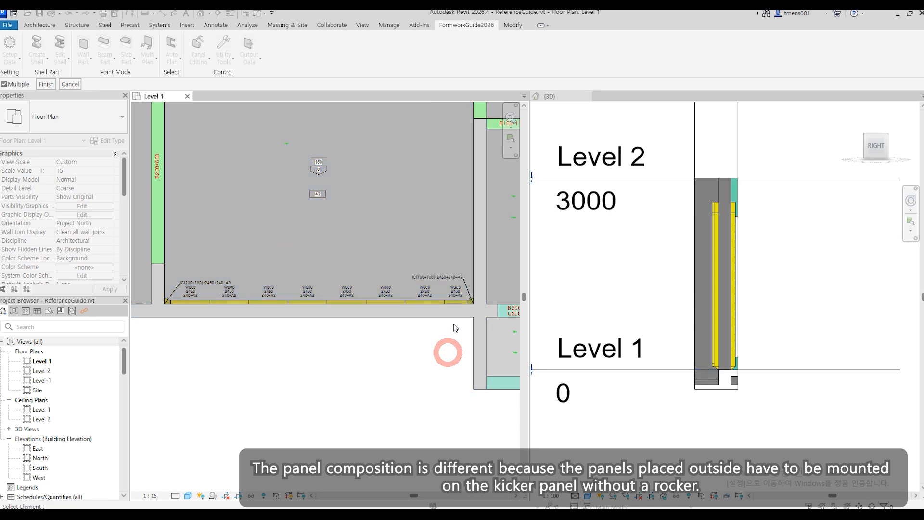
{"action": "left_click_drag", "start_coordinate": [453, 332], "coordinate": [205, 219]}
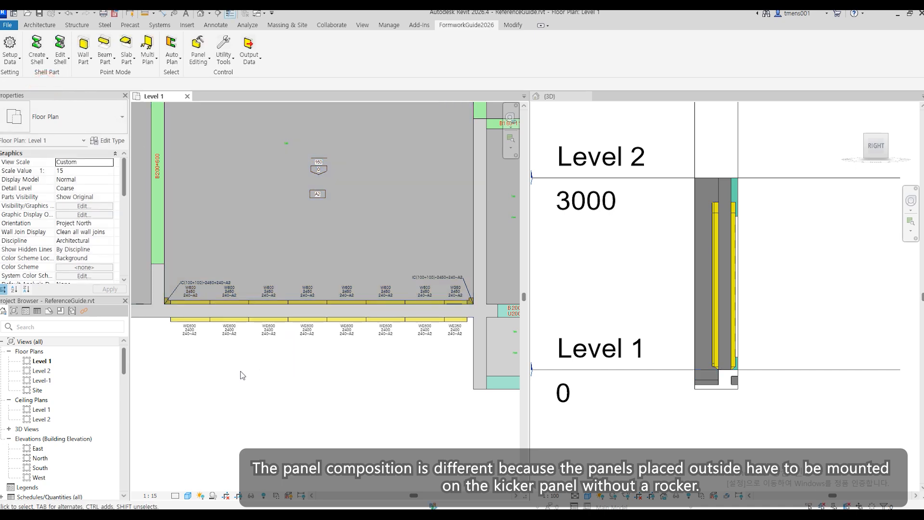
- Box the first W600 panel and its WE600 outside copy in the 3D view and examine their lower ends beside the wall
{"action": "scroll", "coordinate": [218, 342], "scroll_direction": "up", "scroll_amount": 5}
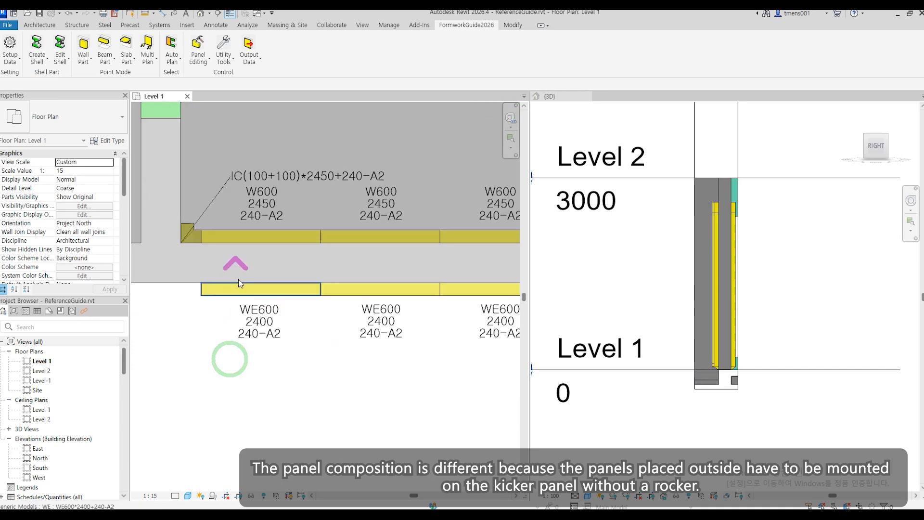
{"action": "left_click_drag", "start_coordinate": [268, 356], "coordinate": [233, 239]}
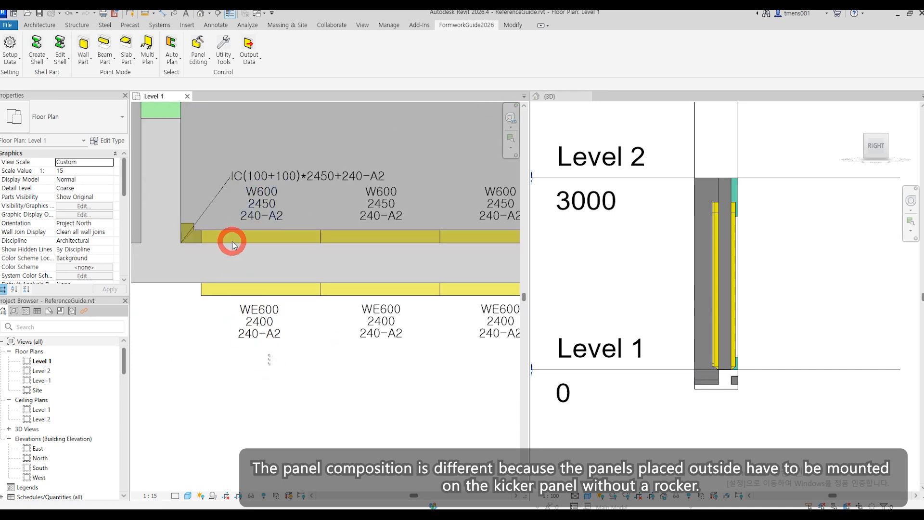
{"action": "key", "text": "b"}
{"action": "key", "text": "x"}
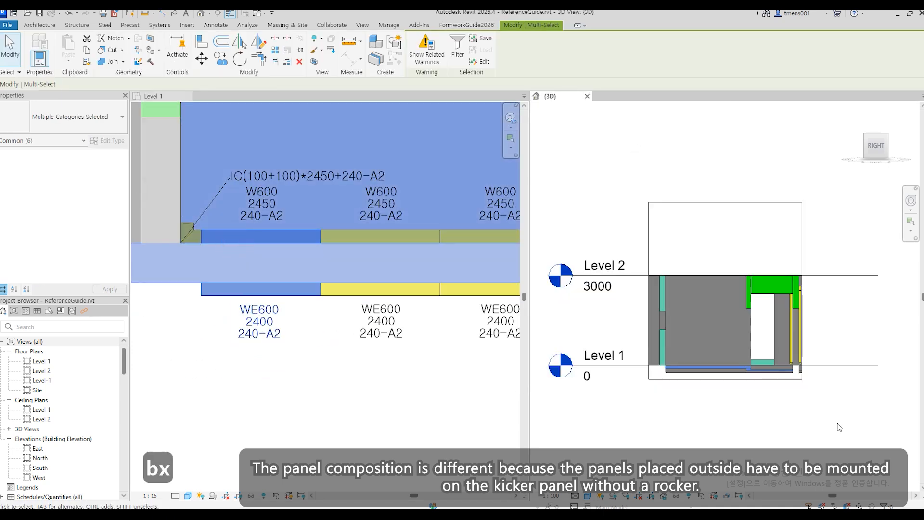
{"action": "left_click", "coordinate": [839, 427]}
{"action": "scroll", "coordinate": [818, 351], "scroll_direction": "up", "scroll_amount": 5}
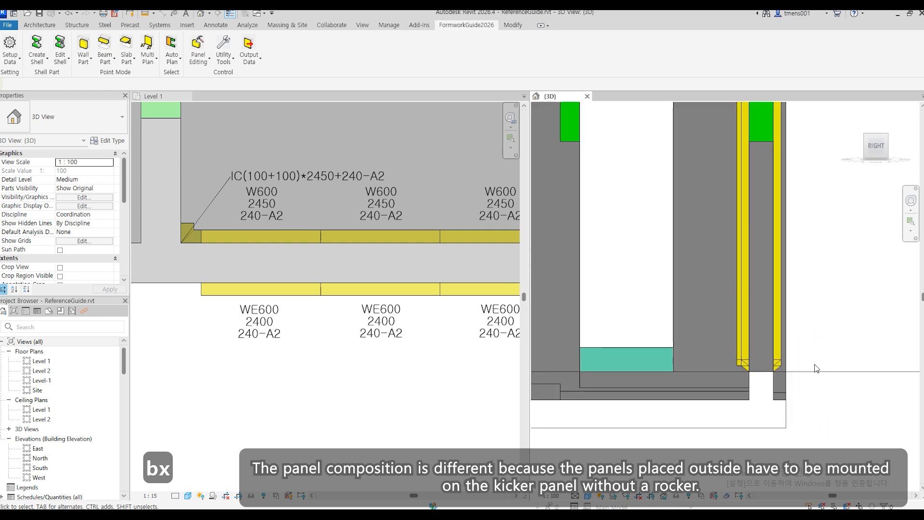
{"action": "middle_click_drag", "start_coordinate": [793, 374], "coordinate": [769, 394], "text": "shift"}
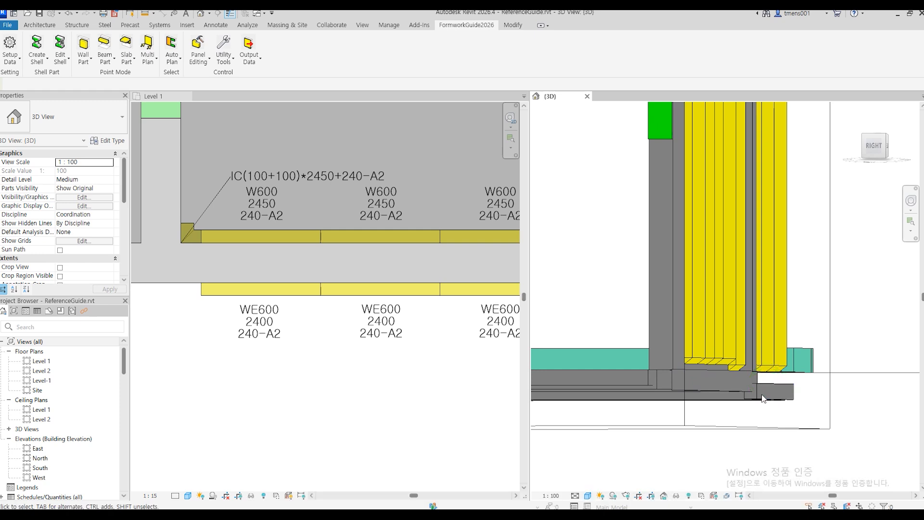
- Box only the first WE600 panel's area in the 3D view and examine the base and top of the outside copies in right-side section
{"action": "left_click", "coordinate": [363, 402]}
{"action": "scroll", "coordinate": [322, 384], "scroll_direction": "down", "scroll_amount": 5}
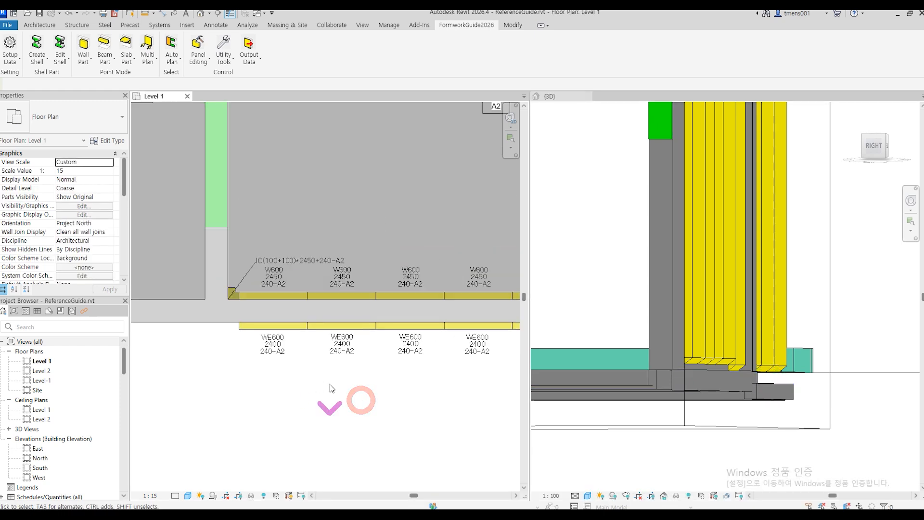
{"action": "middle_click_drag", "start_coordinate": [405, 400], "coordinate": [321, 390]}
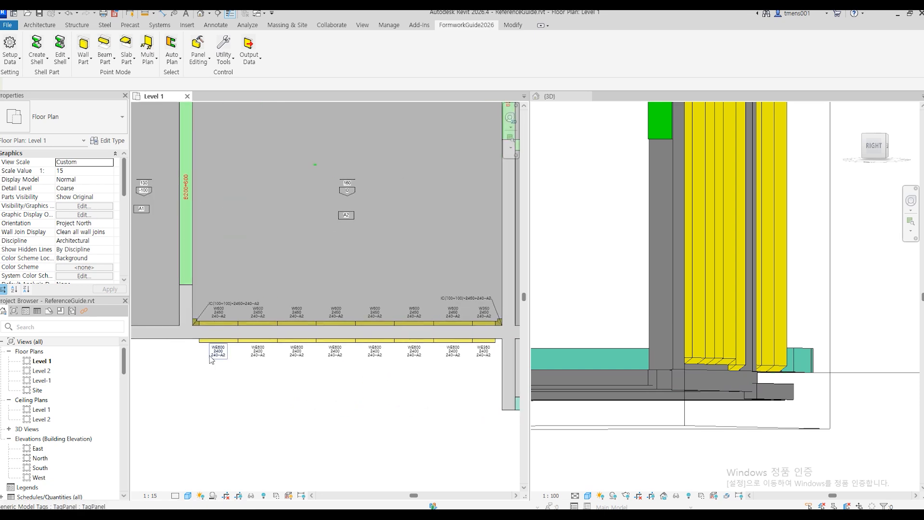
{"action": "left_click", "coordinate": [206, 341]}
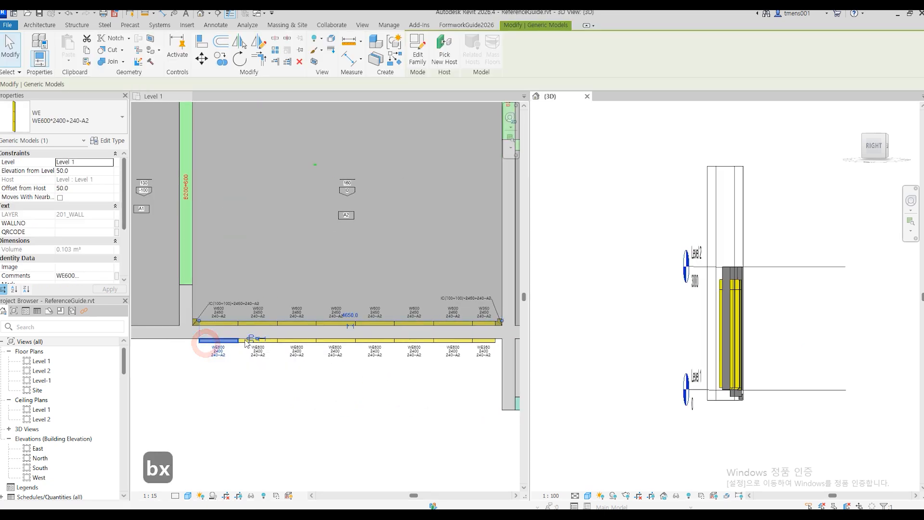
{"action": "left_click", "coordinate": [855, 306]}
{"action": "left_click", "coordinate": [874, 145]}
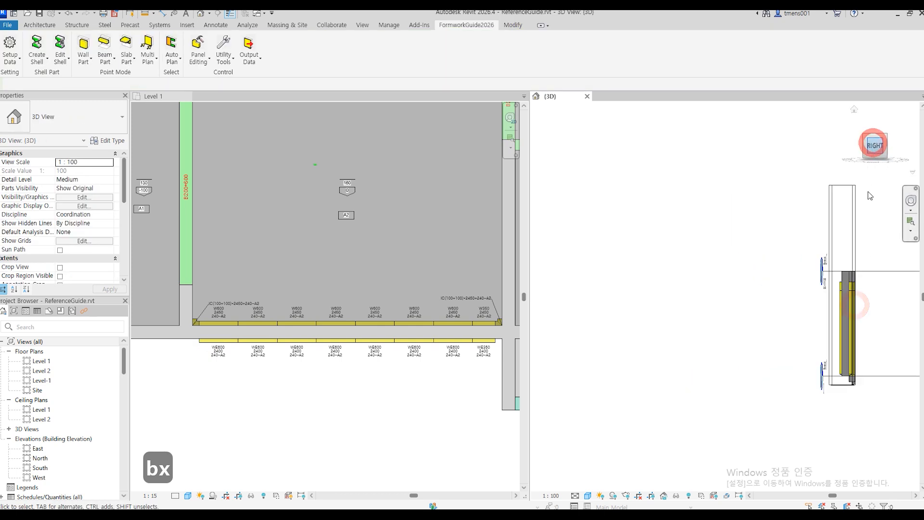
{"action": "scroll", "coordinate": [744, 353], "scroll_direction": "up", "scroll_amount": 5}
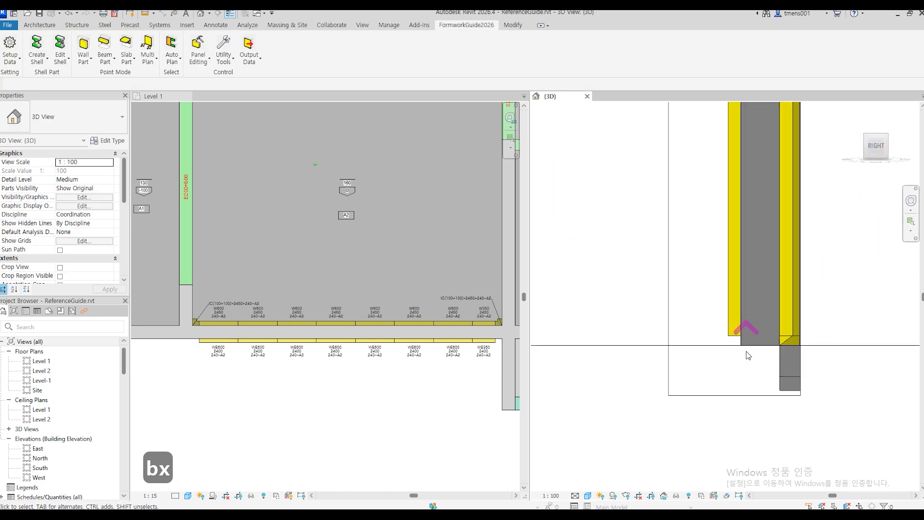
{"action": "left_click", "coordinate": [724, 319]}
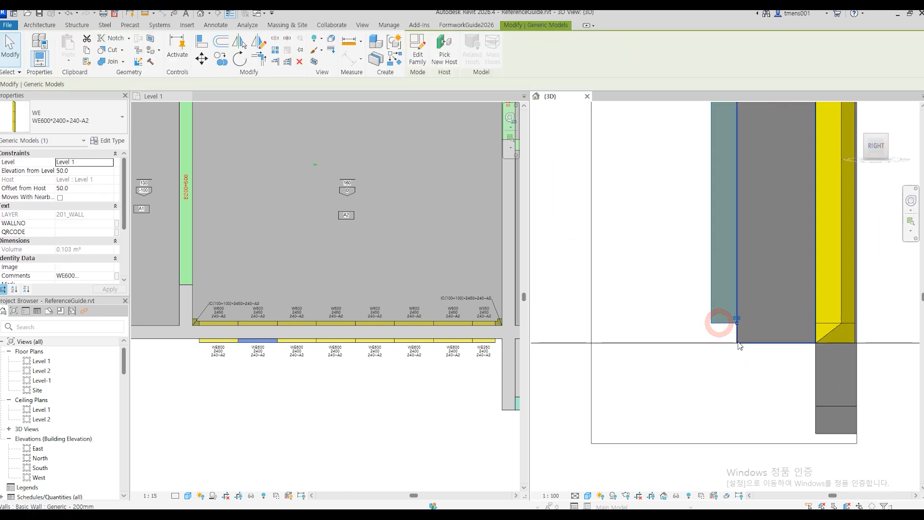
{"action": "scroll", "coordinate": [708, 383], "scroll_direction": "down", "scroll_amount": 5}
{"action": "middle_click_drag", "start_coordinate": [743, 205], "coordinate": [744, 381]}
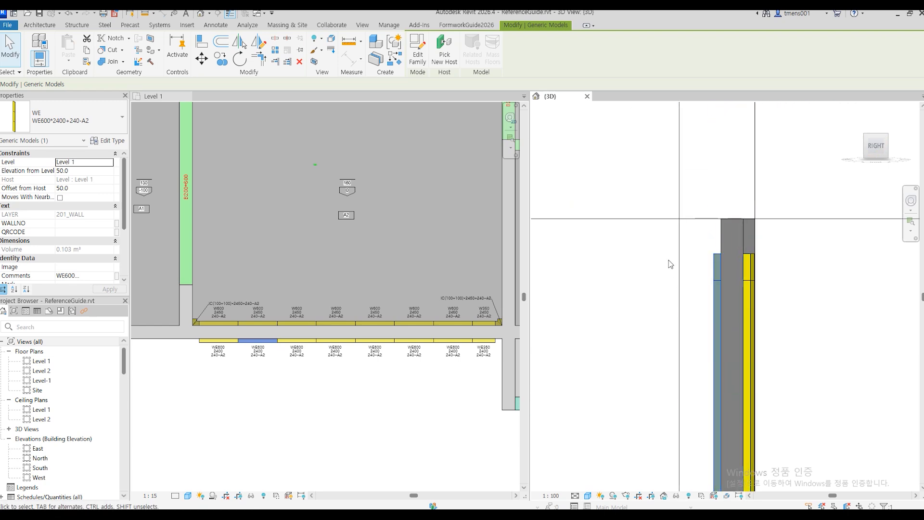
{"action": "scroll", "coordinate": [669, 262], "scroll_direction": "down", "scroll_amount": 4}
{"action": "left_click", "coordinate": [805, 318]}
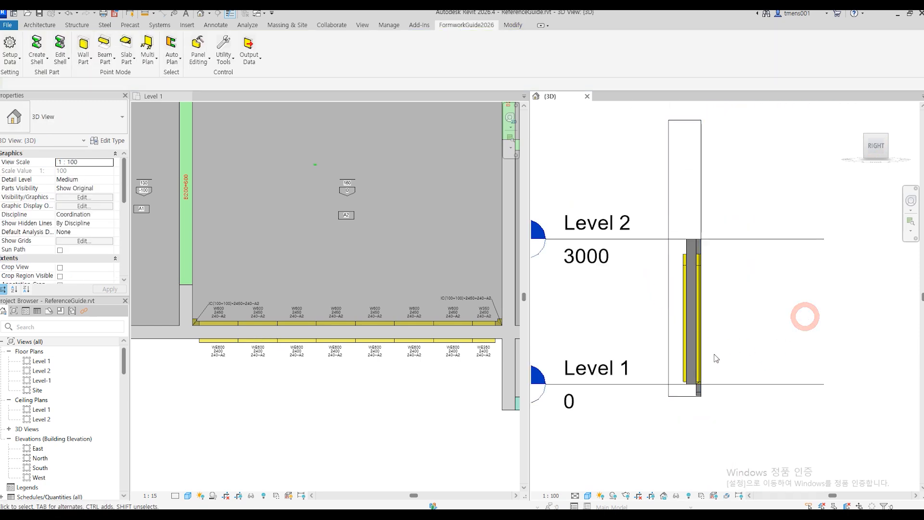
{"action": "middle_click_drag", "start_coordinate": [744, 354], "coordinate": [831, 440], "text": "shift"}
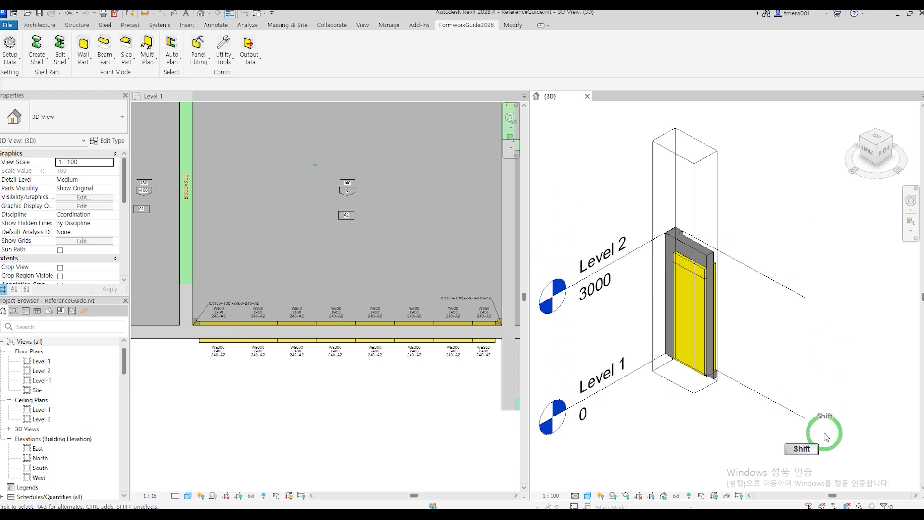
- Delete the eight mirrored panels along the upper side of the room's upper wall with Delete Panel
{"action": "left_click", "coordinate": [258, 405]}
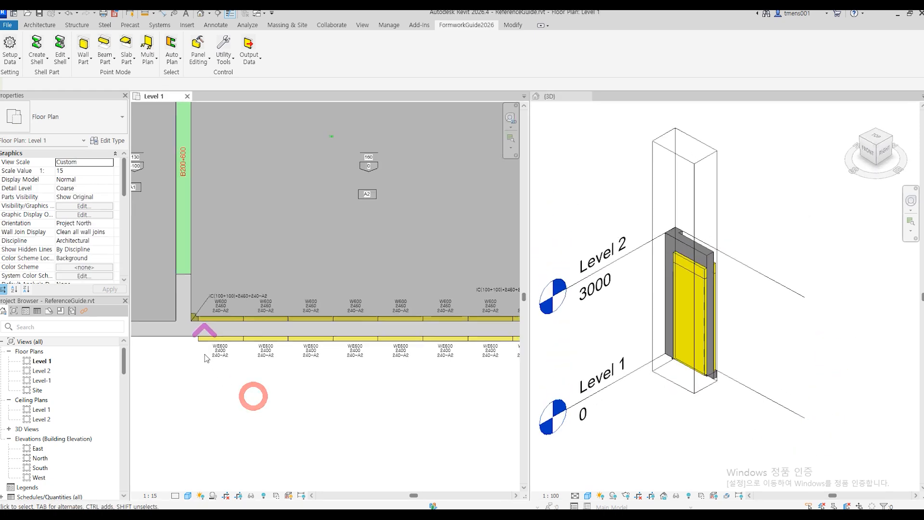
{"action": "scroll", "coordinate": [211, 346], "scroll_direction": "up", "scroll_amount": 5}
{"action": "scroll", "coordinate": [279, 383], "scroll_direction": "down", "scroll_amount": 3}
{"action": "scroll", "coordinate": [279, 382], "scroll_direction": "down", "scroll_amount": 4}
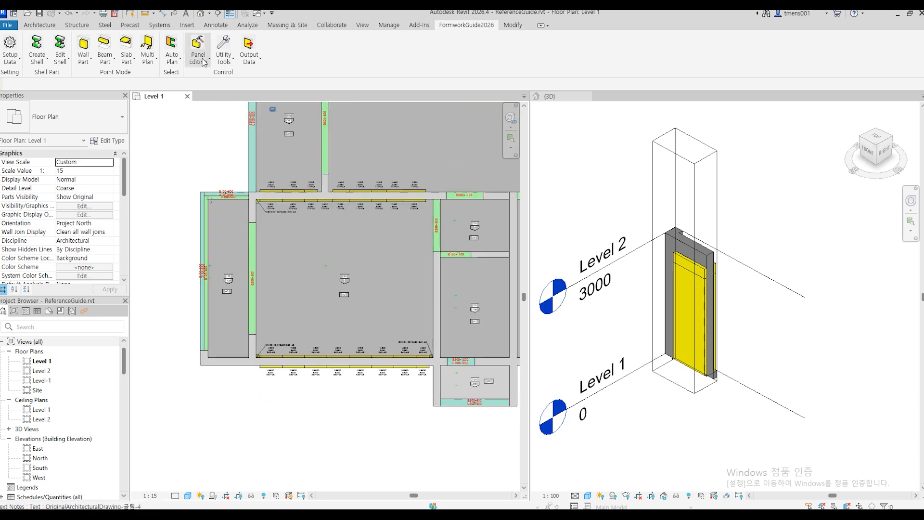
{"action": "scroll", "coordinate": [325, 198], "scroll_direction": "up", "scroll_amount": 7}
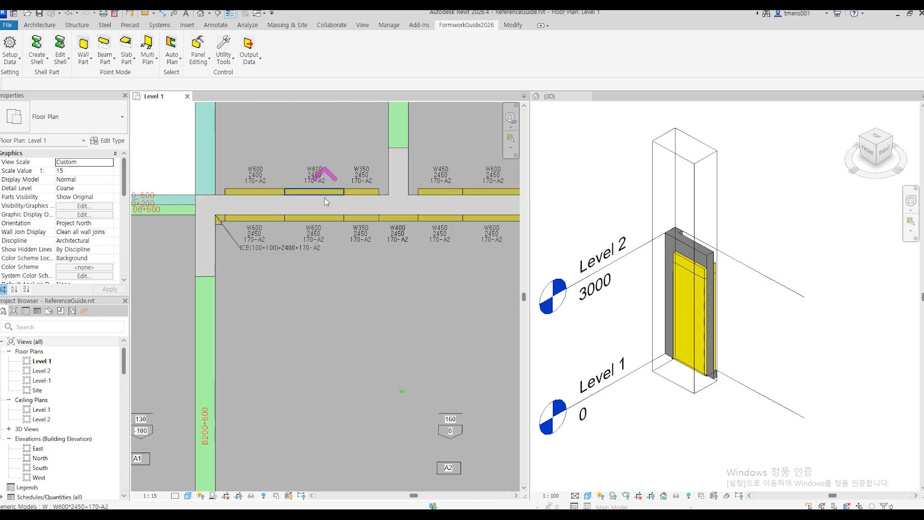
{"action": "scroll", "coordinate": [273, 257], "scroll_direction": "down", "scroll_amount": 3}
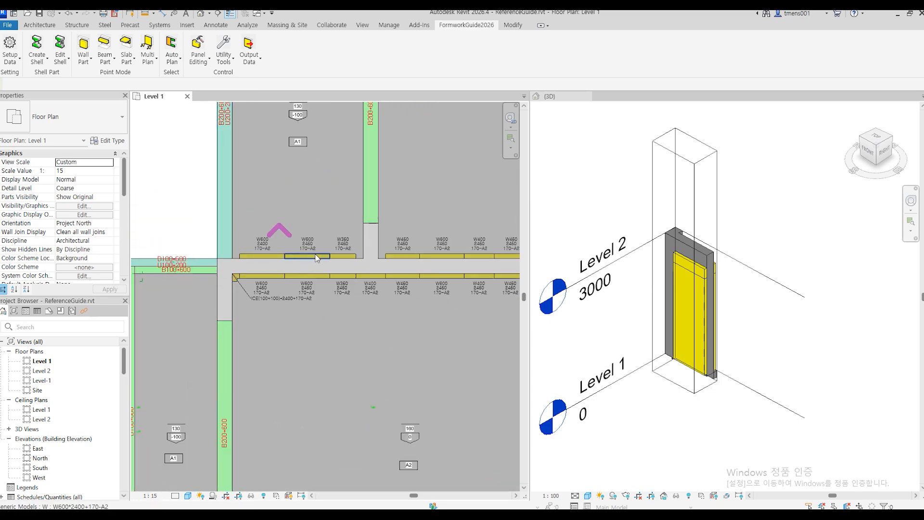
{"action": "left_click", "coordinate": [198, 56]}
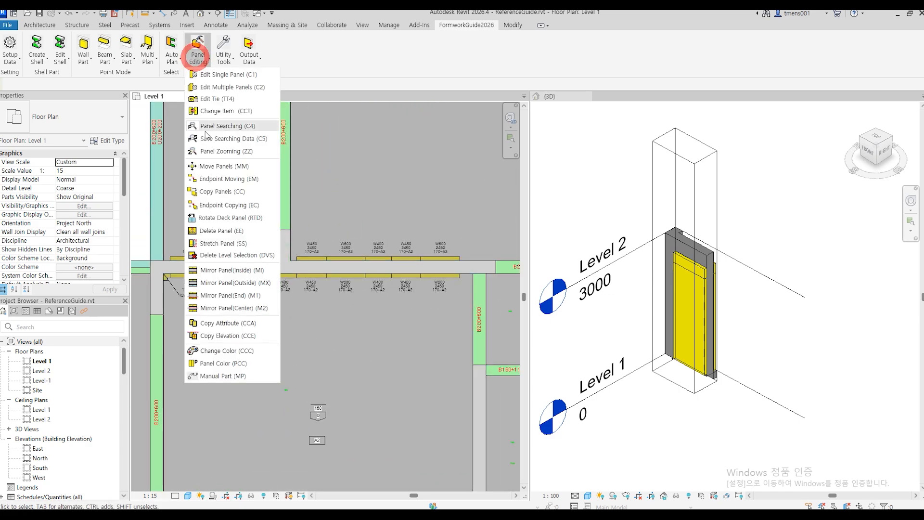
{"action": "left_click", "coordinate": [217, 233]}
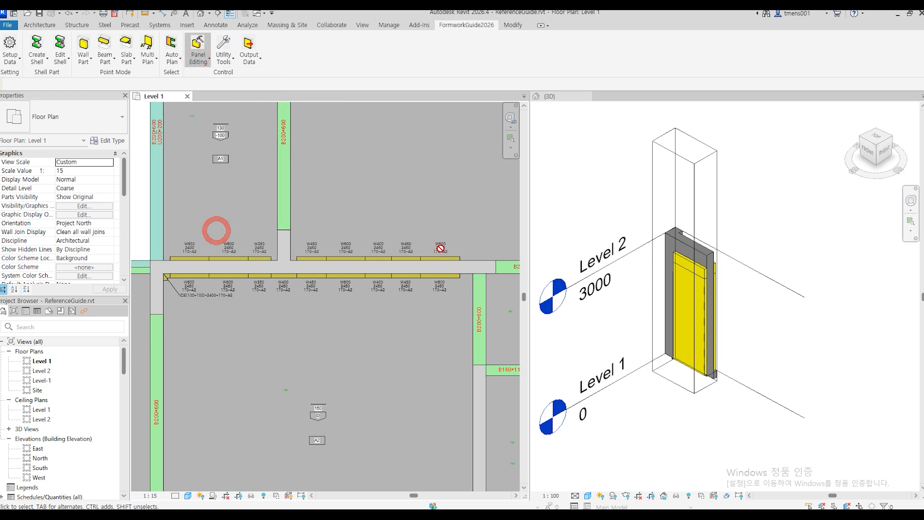
{"action": "left_click_drag", "start_coordinate": [477, 235], "coordinate": [147, 263]}
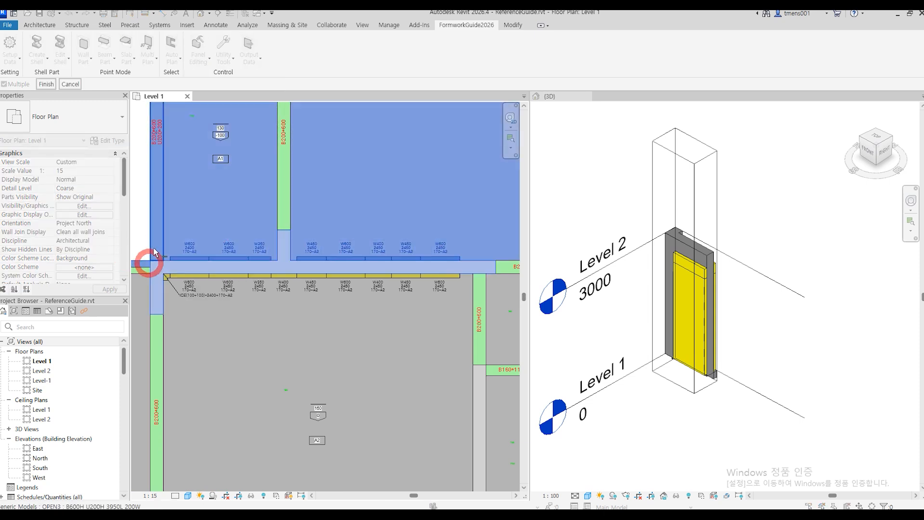
{"action": "left_click", "coordinate": [47, 87]}
{"action": "middle_click_drag", "start_coordinate": [278, 311], "coordinate": [436, 323]}
{"action": "scroll", "coordinate": [369, 305], "scroll_direction": "up", "scroll_amount": 1}
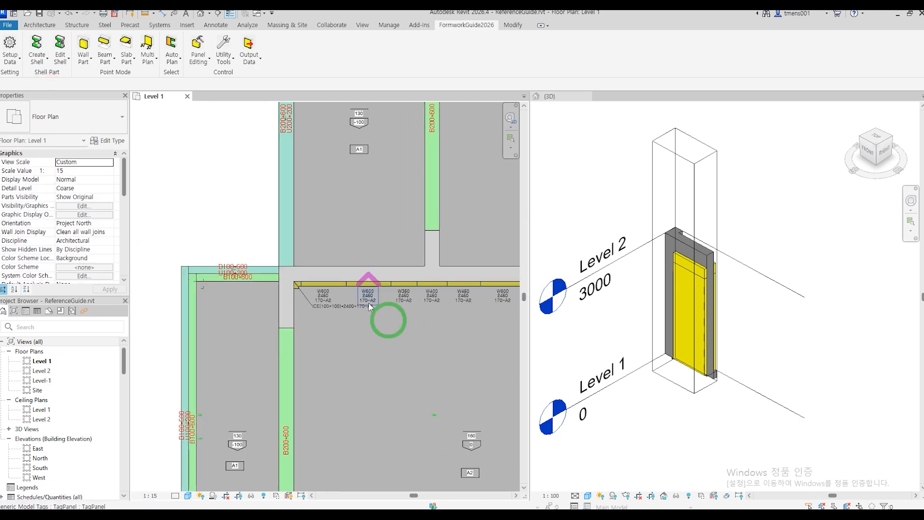
- Mirror the first W600, second W600 and W350 panels to the opposite side of the large room's upper wall with Mirror Panel(End)
{"action": "scroll", "coordinate": [375, 296], "scroll_direction": "up", "scroll_amount": 2}
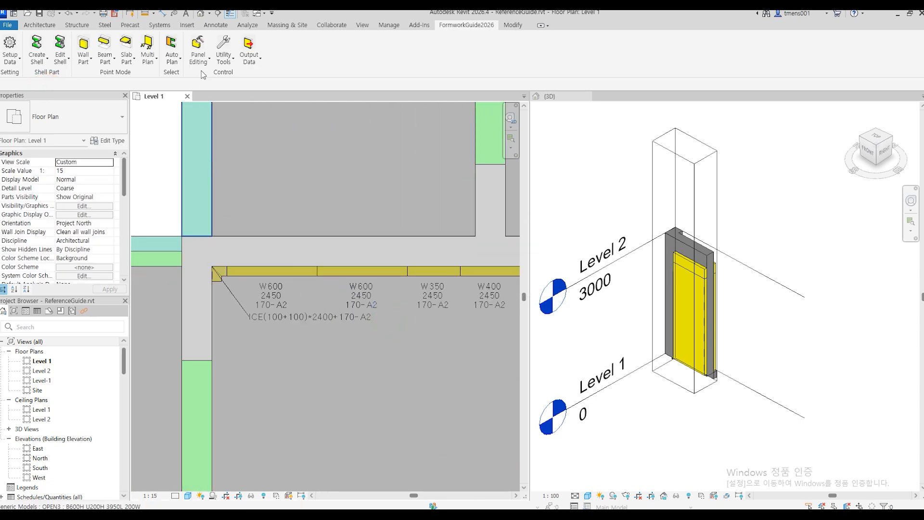
{"action": "left_click", "coordinate": [198, 48]}
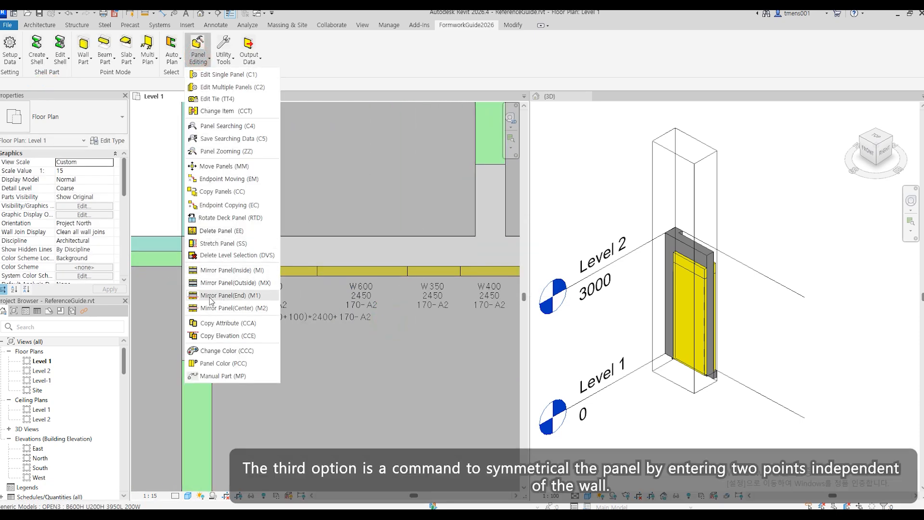
{"action": "left_click", "coordinate": [234, 295]}
{"action": "left_click", "coordinate": [294, 269]}
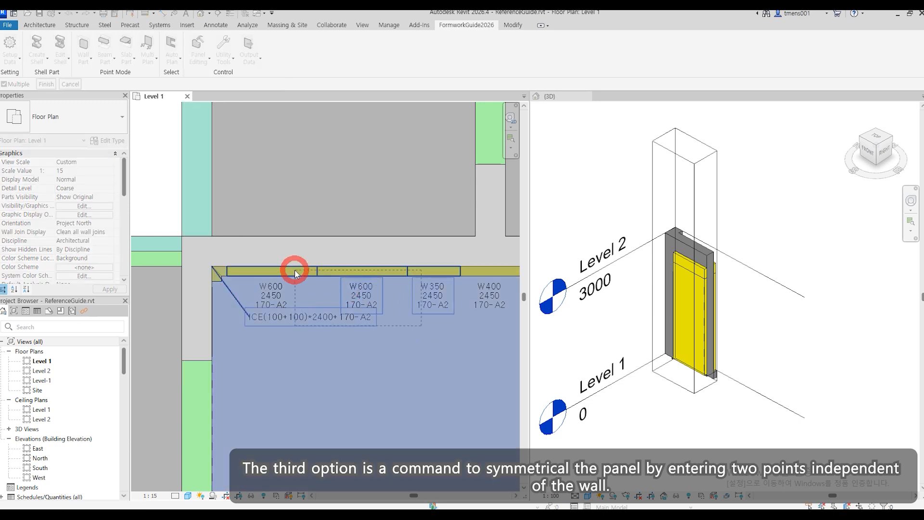
{"action": "left_click", "coordinate": [338, 284]}
{"action": "left_click", "coordinate": [291, 266]}
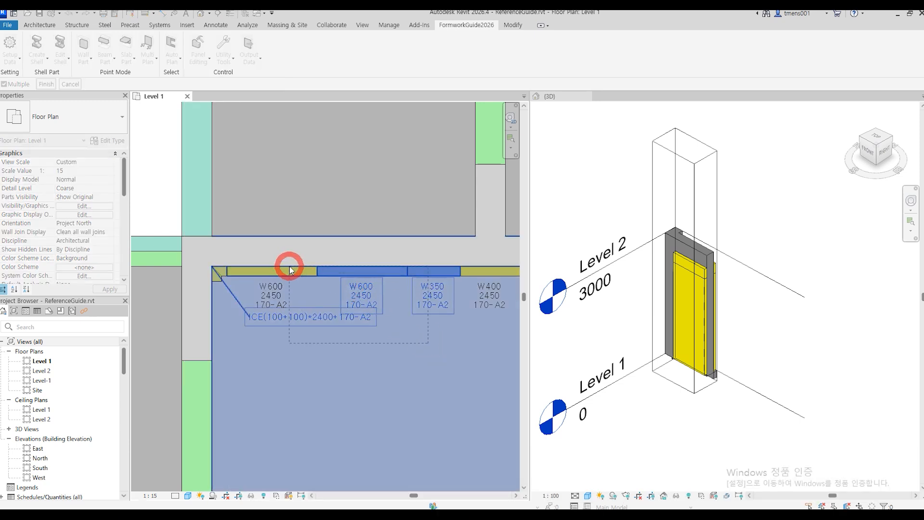
{"action": "left_click", "coordinate": [287, 256]}
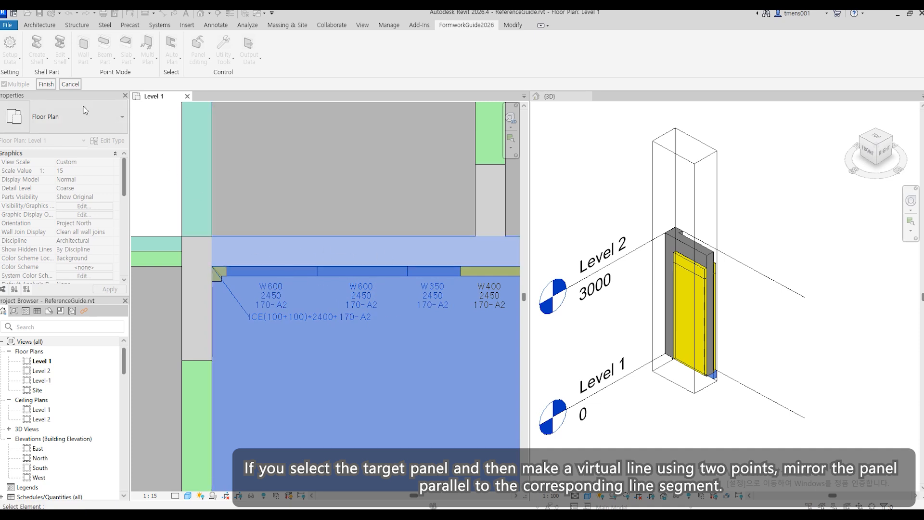
{"action": "left_click", "coordinate": [48, 85]}
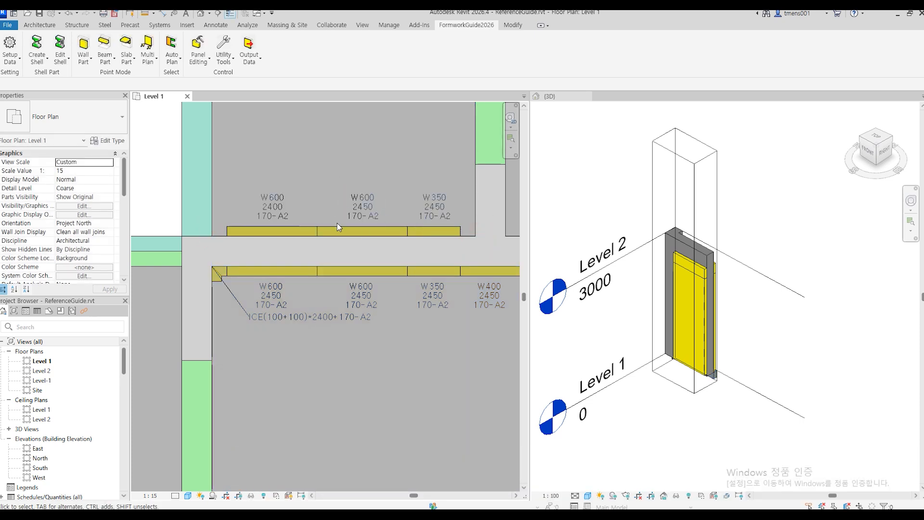
- Mirror the last five panels, W450, W600, W400, W450 and W600, across the same wall with Mirror Panel(Center)
{"action": "scroll", "coordinate": [269, 231], "scroll_direction": "down", "scroll_amount": 2}
{"action": "middle_click_drag", "start_coordinate": [439, 276], "coordinate": [275, 283]}
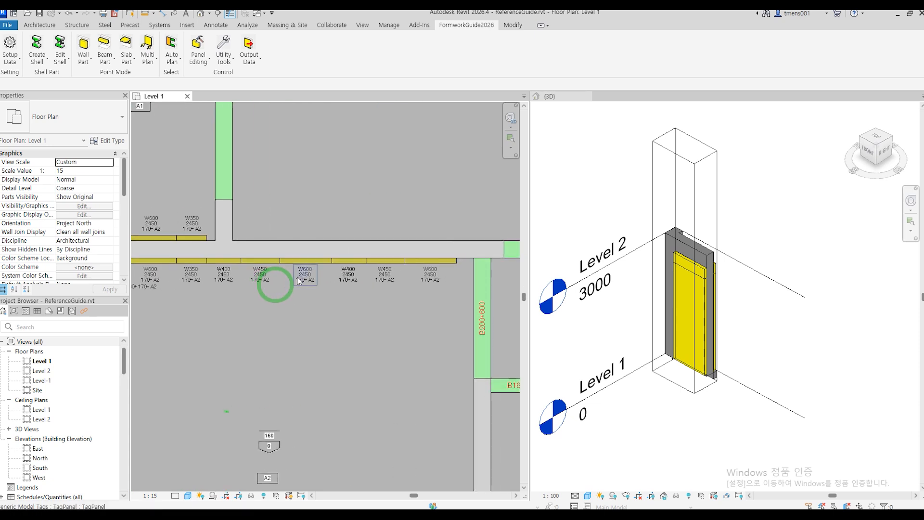
{"action": "left_click", "coordinate": [195, 63]}
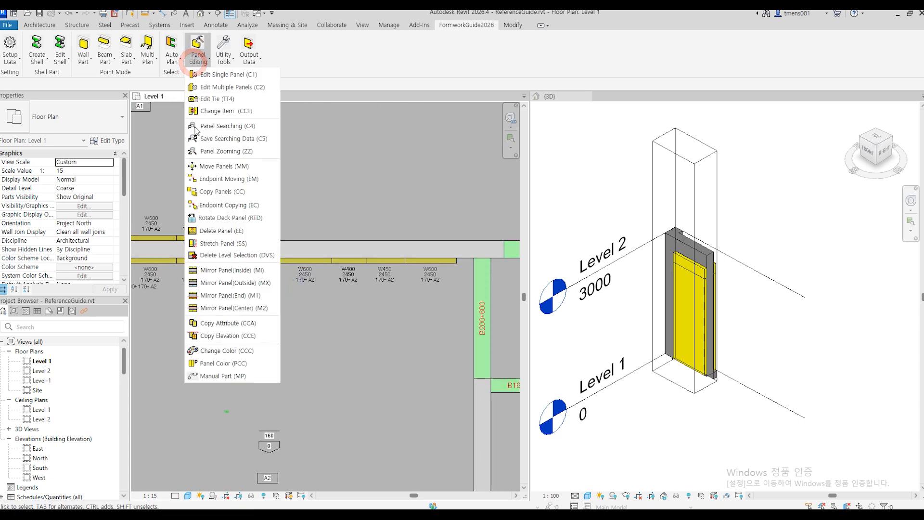
{"action": "left_click", "coordinate": [236, 308]}
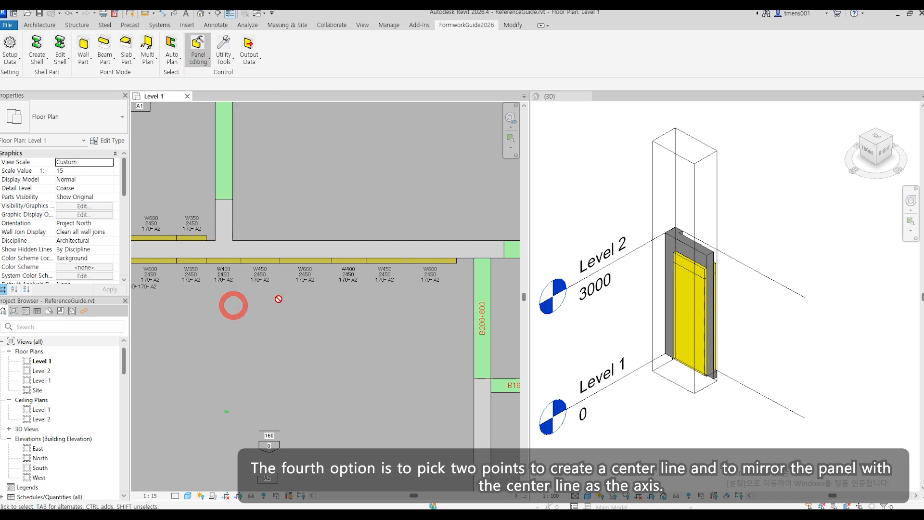
{"action": "left_click_drag", "start_coordinate": [446, 294], "coordinate": [266, 202]}
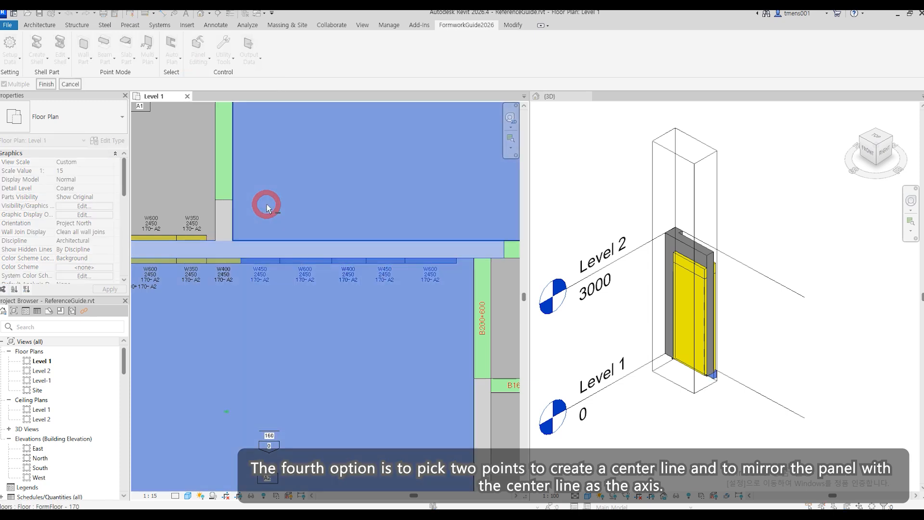
{"action": "left_click", "coordinate": [42, 84]}
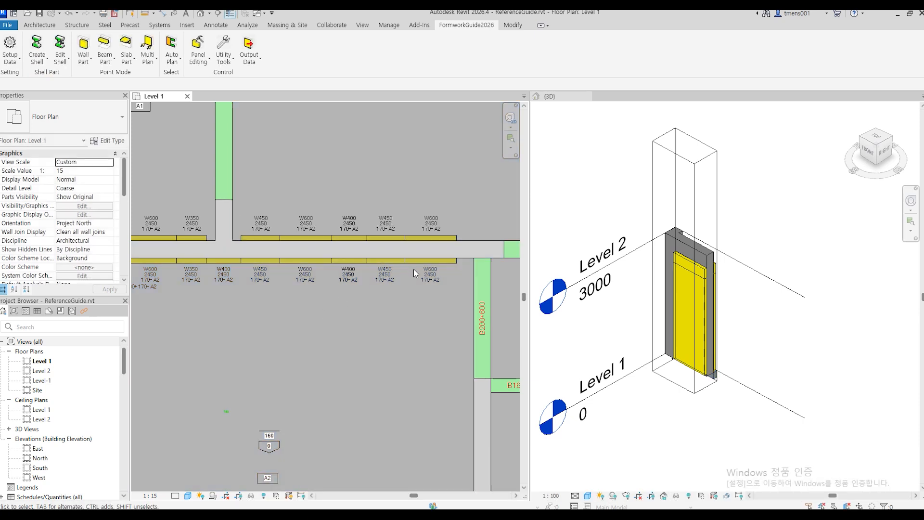
- Box the first W600 panel inside the room's upper wall in the 3D view and examine it beside the wall
{"action": "scroll", "coordinate": [299, 252], "scroll_direction": "down", "scroll_amount": 3}
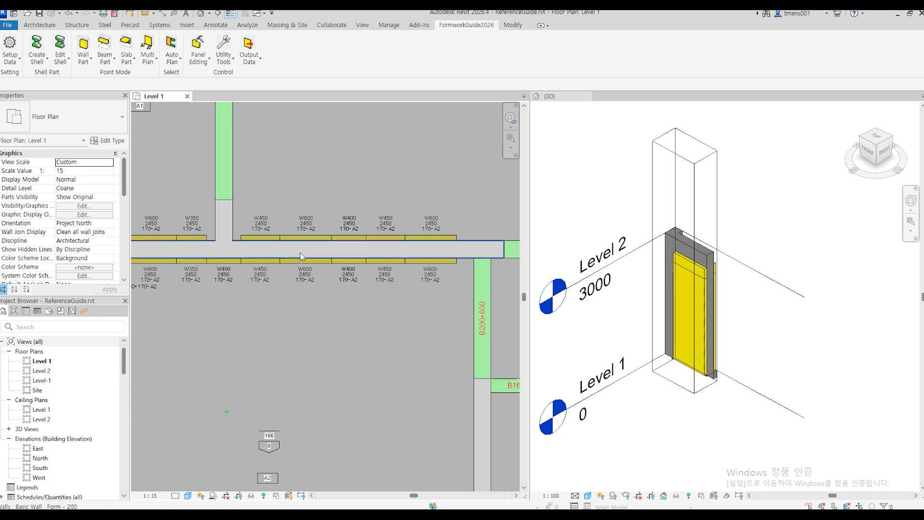
{"action": "middle_click_drag", "start_coordinate": [339, 263], "coordinate": [318, 209]}
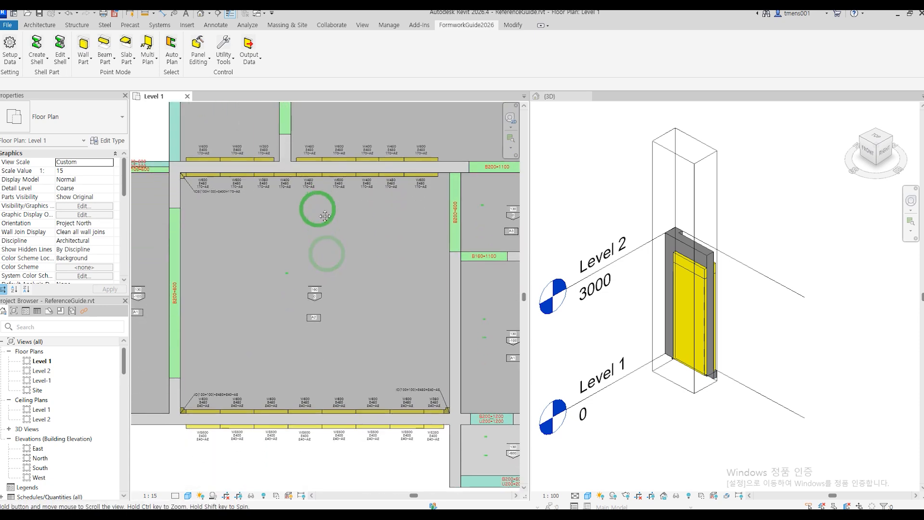
{"action": "scroll", "coordinate": [318, 215], "scroll_direction": "down", "scroll_amount": 1}
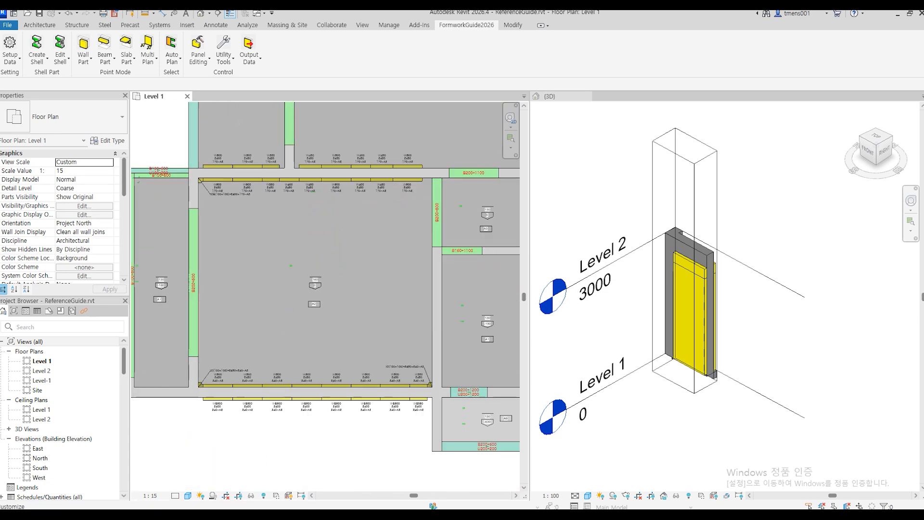
{"action": "scroll", "coordinate": [233, 245], "scroll_direction": "up", "scroll_amount": 3}
{"action": "middle_click_drag", "start_coordinate": [255, 242], "coordinate": [339, 305]}
{"action": "scroll", "coordinate": [339, 298], "scroll_direction": "up", "scroll_amount": 3}
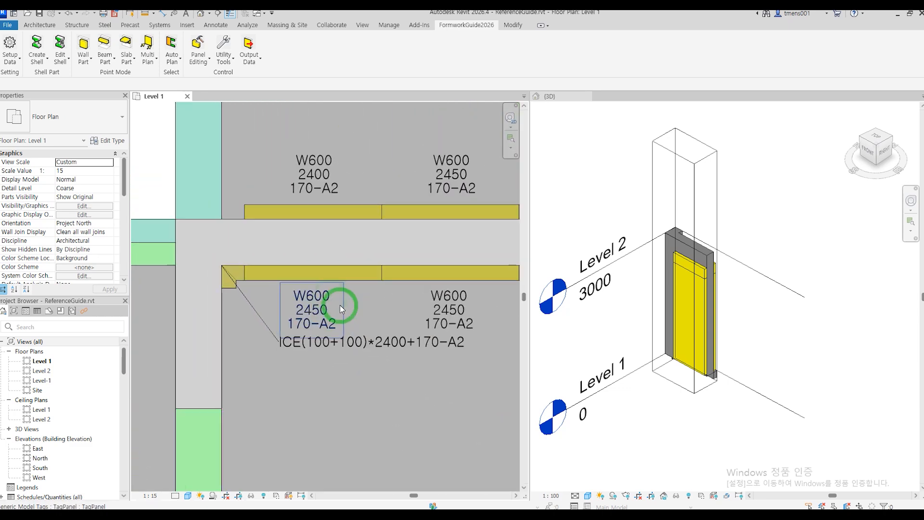
{"action": "left_click", "coordinate": [371, 284]}
{"action": "scroll", "coordinate": [758, 301], "scroll_direction": "down", "scroll_amount": 2}
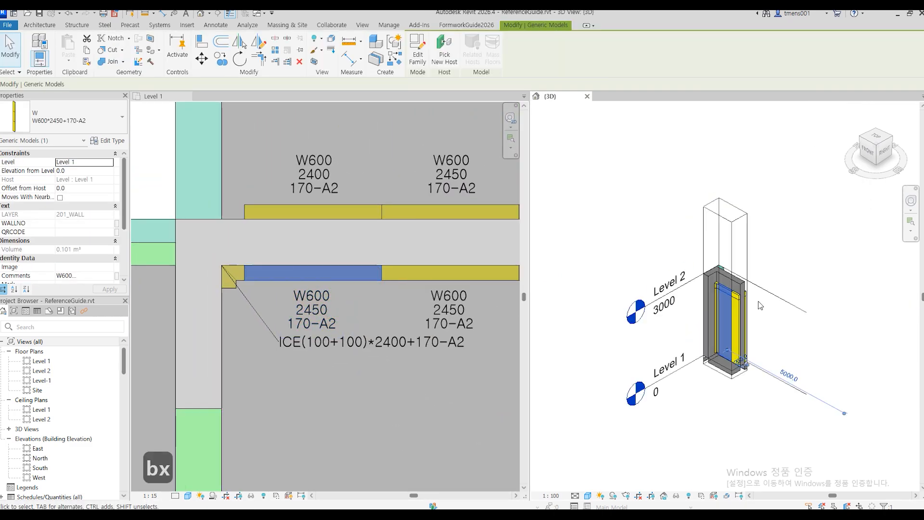
{"action": "left_click", "coordinate": [842, 327]}
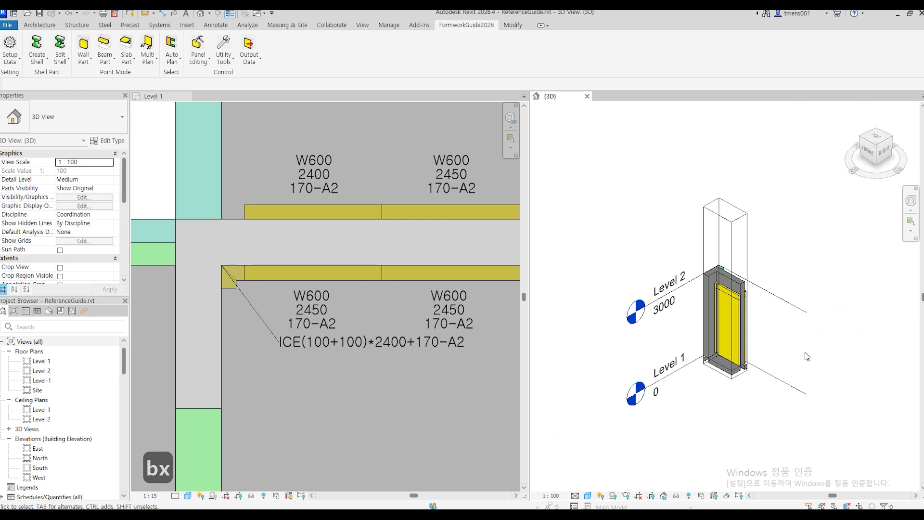
{"action": "scroll", "coordinate": [781, 372], "scroll_direction": "up", "scroll_amount": 2}
{"action": "scroll", "coordinate": [781, 372], "scroll_direction": "up", "scroll_amount": 1}
{"action": "middle_click_drag", "start_coordinate": [745, 364], "coordinate": [793, 345], "text": "shift"}
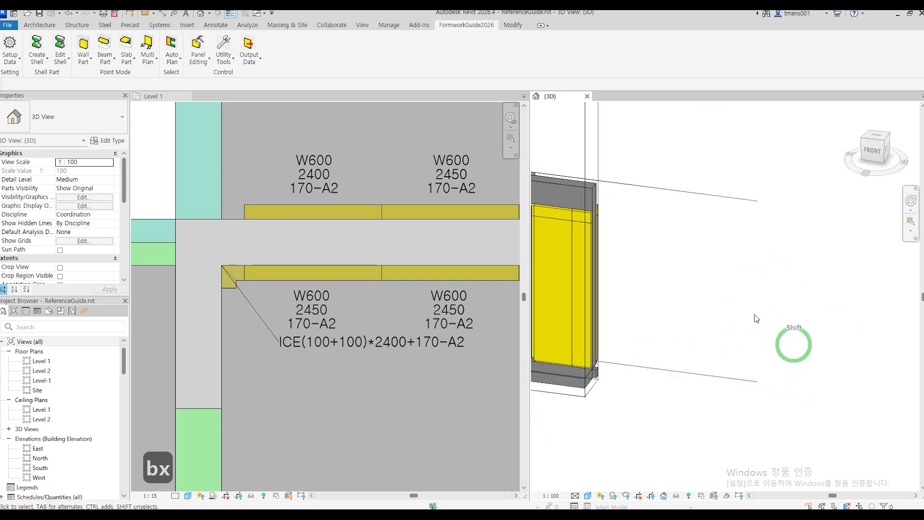
{"action": "left_click", "coordinate": [854, 109]}
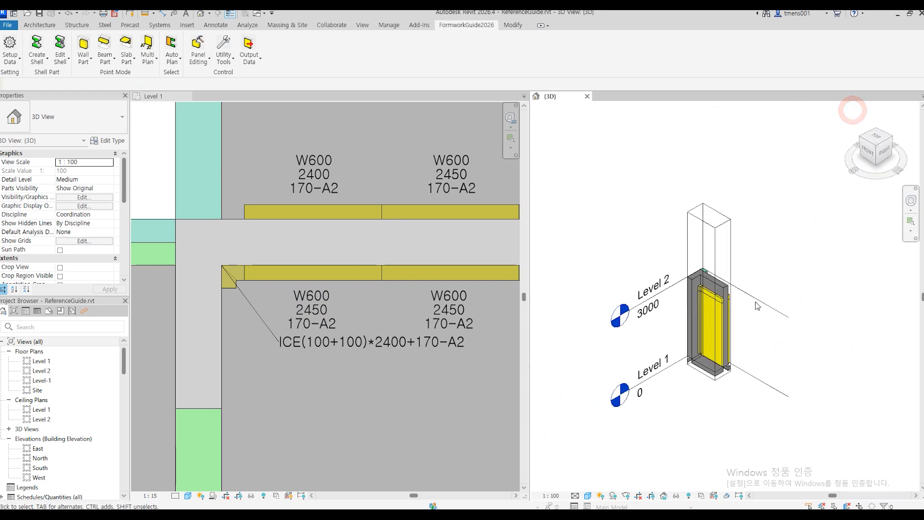
- Extend the 3D section box along the wall to cover the whole row of panels
{"action": "scroll", "coordinate": [730, 382], "scroll_direction": "up", "scroll_amount": 4}
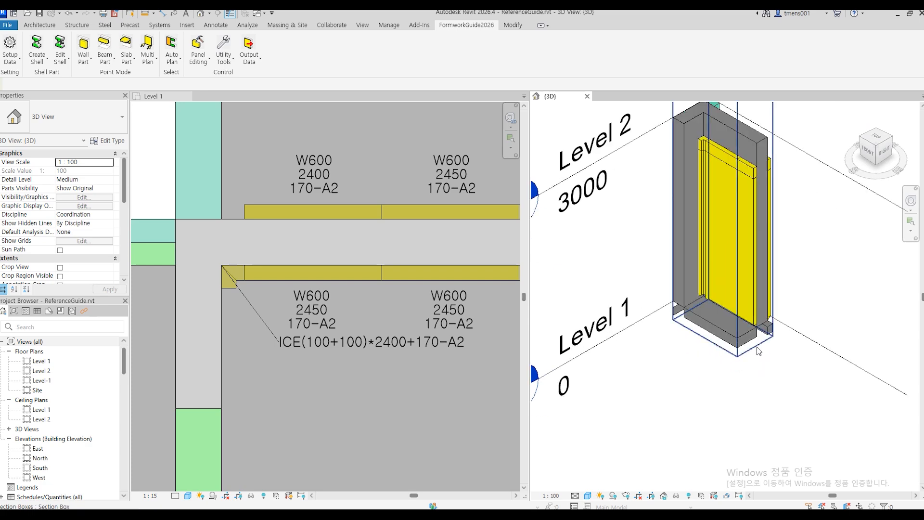
{"action": "left_click", "coordinate": [757, 344]}
{"action": "left_click_drag", "start_coordinate": [778, 185], "coordinate": [864, 251]}
{"action": "middle_click_drag", "start_coordinate": [797, 365], "coordinate": [774, 315], "text": "shift"}
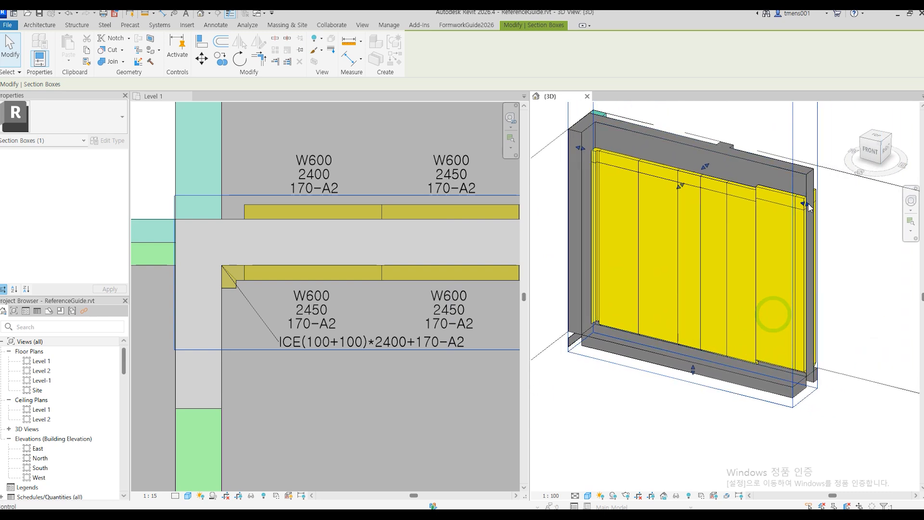
{"action": "left_click_drag", "start_coordinate": [805, 206], "coordinate": [890, 223]}
{"action": "scroll", "coordinate": [749, 313], "scroll_direction": "down", "scroll_amount": 2}
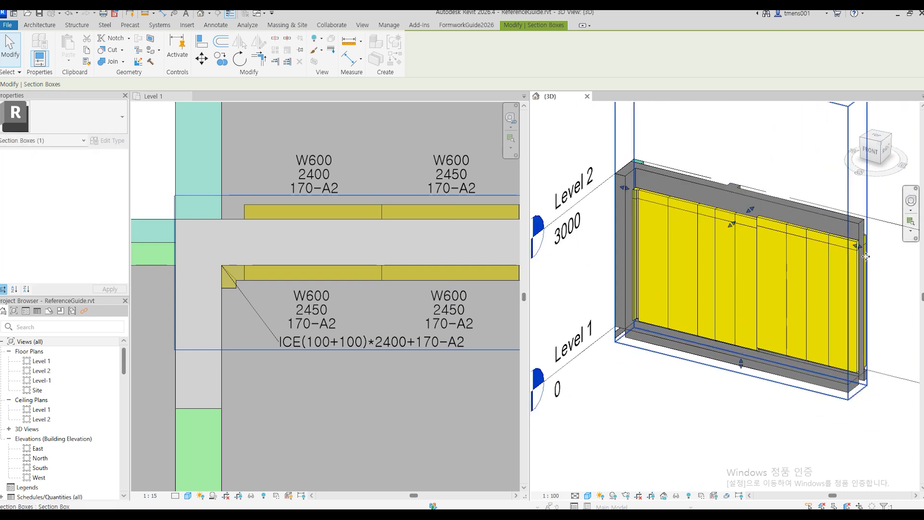
{"action": "left_click", "coordinate": [877, 250]}
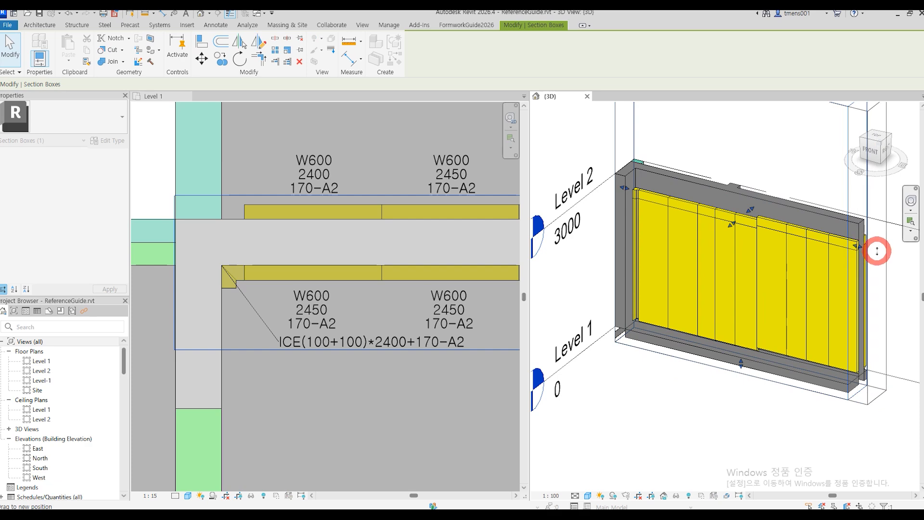
{"action": "left_click", "coordinate": [707, 411]}
- Select the W450 panel and the adjoining W600 panel in turn and compare their top edges and elevations in 3D and plan
{"action": "middle_click_drag", "start_coordinate": [738, 334], "coordinate": [697, 270], "text": "shift"}
{"action": "scroll", "coordinate": [695, 250], "scroll_direction": "up", "scroll_amount": 3}
{"action": "scroll", "coordinate": [694, 230], "scroll_direction": "up", "scroll_amount": 2}
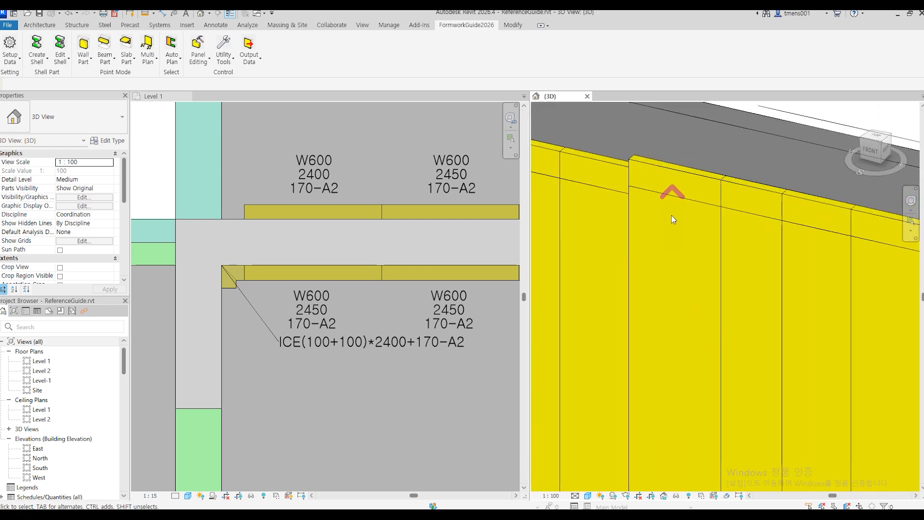
{"action": "left_click", "coordinate": [618, 169]}
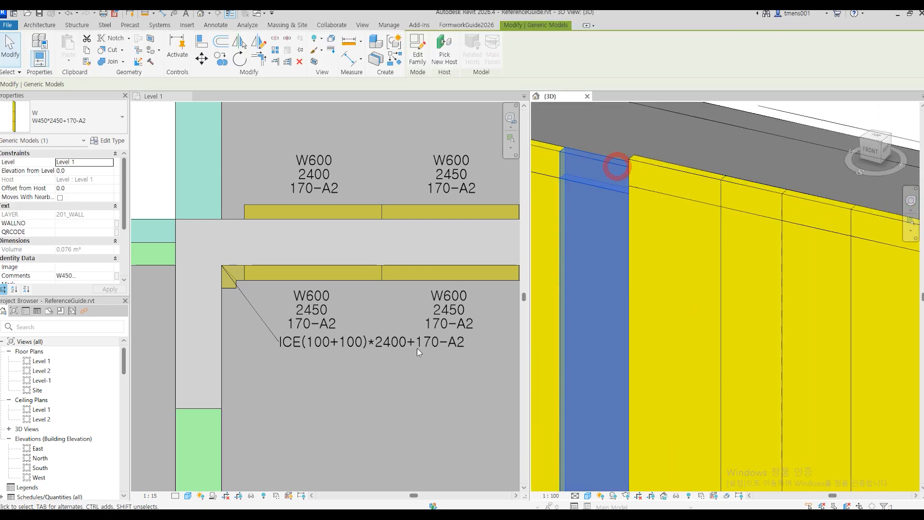
{"action": "left_click", "coordinate": [399, 371]}
{"action": "scroll", "coordinate": [358, 361], "scroll_direction": "down", "scroll_amount": 4}
{"action": "middle_click_drag", "start_coordinate": [423, 354], "coordinate": [316, 387]}
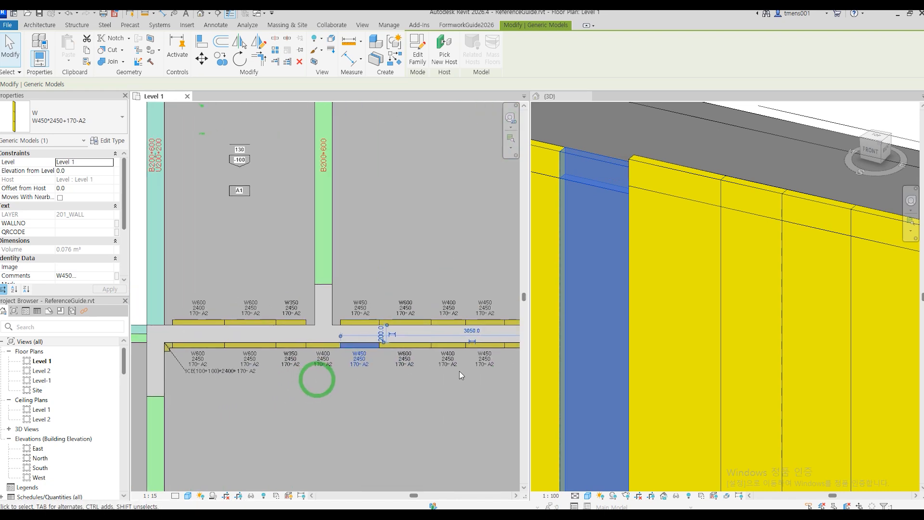
{"action": "middle_click_drag", "start_coordinate": [459, 371], "coordinate": [445, 338]}
{"action": "scroll", "coordinate": [378, 366], "scroll_direction": "up", "scroll_amount": 1}
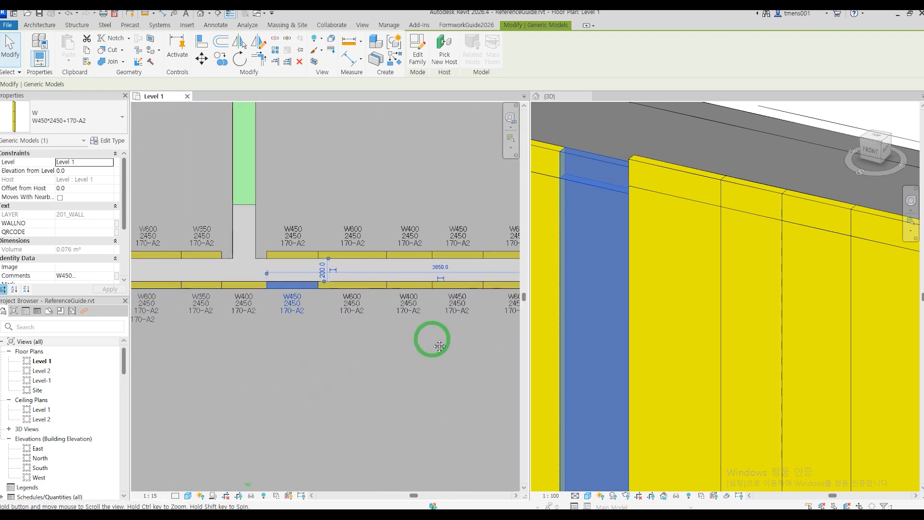
{"action": "left_click", "coordinate": [697, 175]}
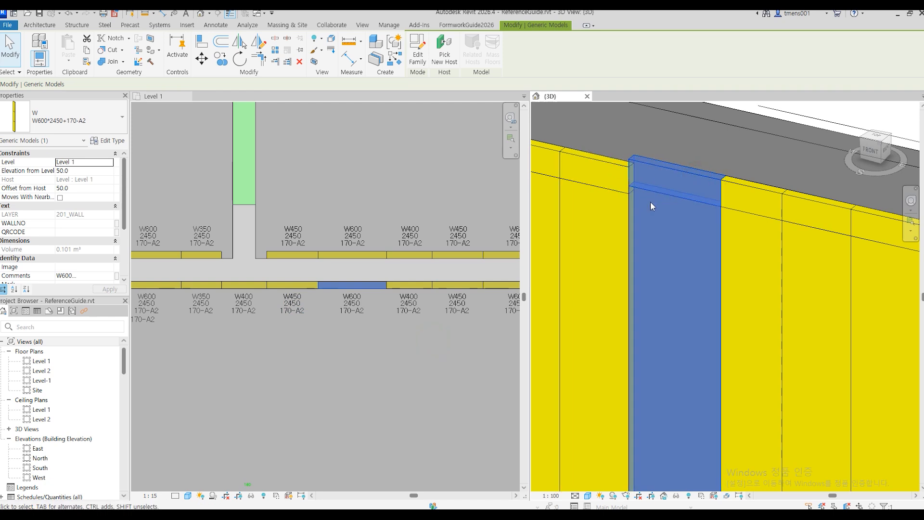
{"action": "left_click", "coordinate": [345, 356]}
{"action": "left_click", "coordinate": [323, 333]}
- Copy the inner W450 panel's height attributes H3, H2, H1, RK and E/V to the four panels after it with Copy Attribute
{"action": "scroll", "coordinate": [304, 288], "scroll_direction": "up", "scroll_amount": 2}
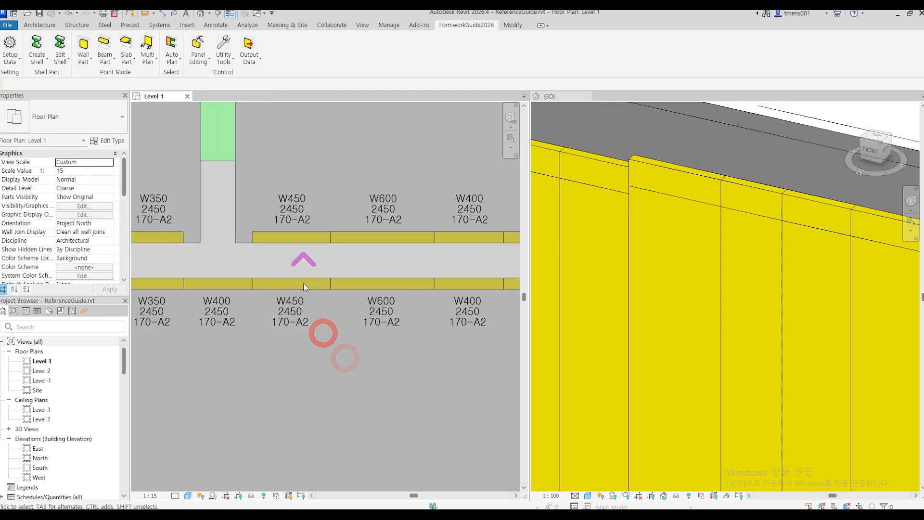
{"action": "scroll", "coordinate": [304, 288], "scroll_direction": "up", "scroll_amount": 2}
{"action": "left_click", "coordinate": [200, 60]}
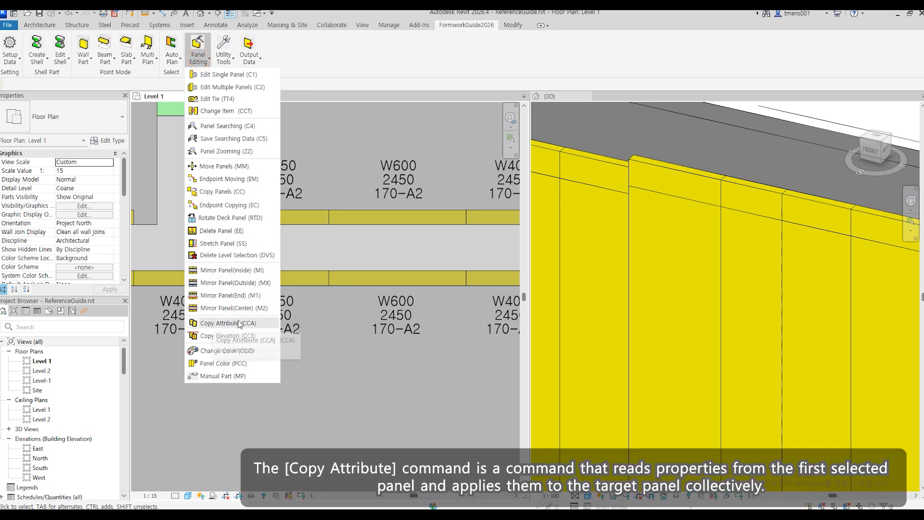
{"action": "left_click", "coordinate": [234, 323]}
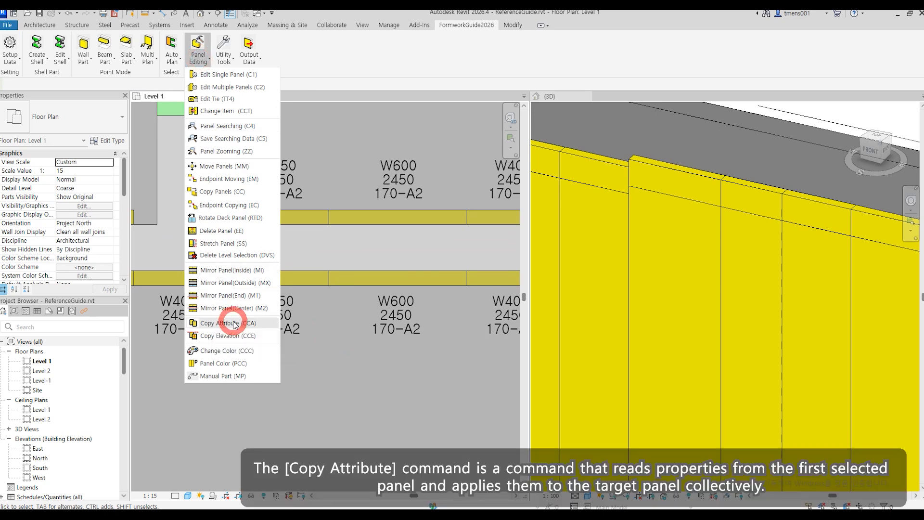
{"action": "left_click", "coordinate": [279, 283]}
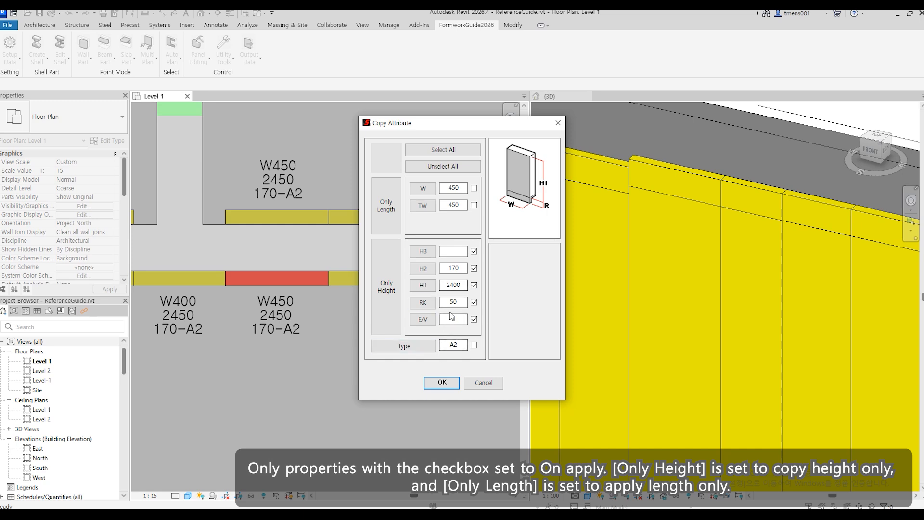
{"action": "left_click", "coordinate": [442, 383]}
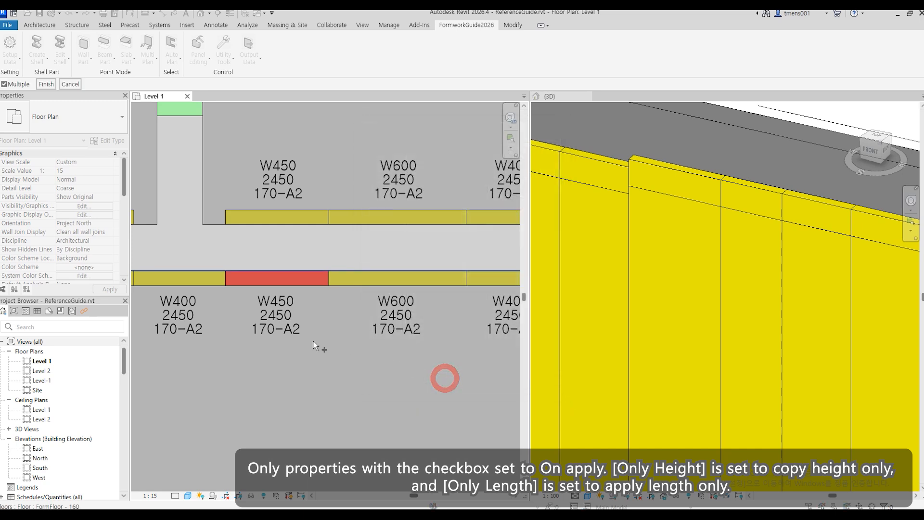
{"action": "scroll", "coordinate": [276, 338], "scroll_direction": "down", "scroll_amount": 5}
{"action": "left_click_drag", "start_coordinate": [402, 359], "coordinate": [312, 315]}
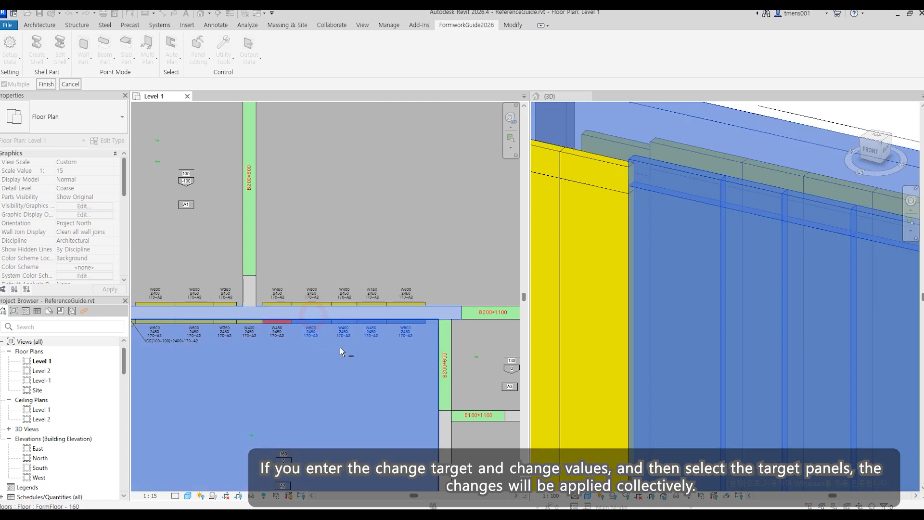
{"action": "left_click", "coordinate": [46, 84]}
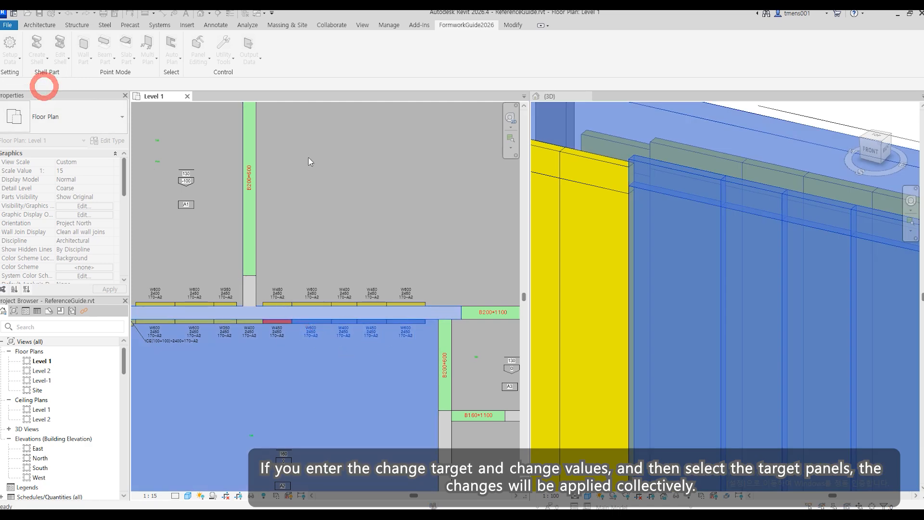
- Inspect the whole panel row in the 3D view and locate the inner W400 panel beside the last W450 in plan
{"action": "scroll", "coordinate": [618, 218], "scroll_direction": "down", "scroll_amount": 2}
{"action": "scroll", "coordinate": [618, 218], "scroll_direction": "down", "scroll_amount": 3}
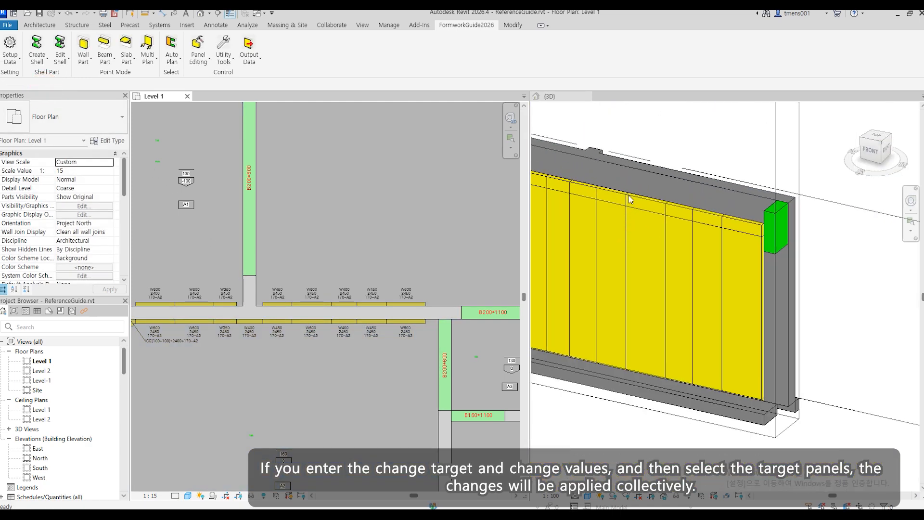
{"action": "scroll", "coordinate": [707, 267], "scroll_direction": "down", "scroll_amount": 2}
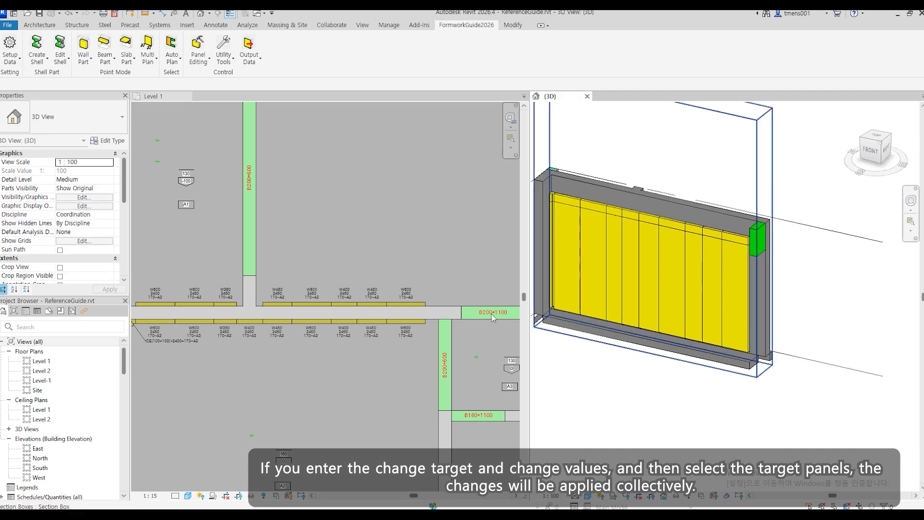
{"action": "left_click", "coordinate": [284, 386]}
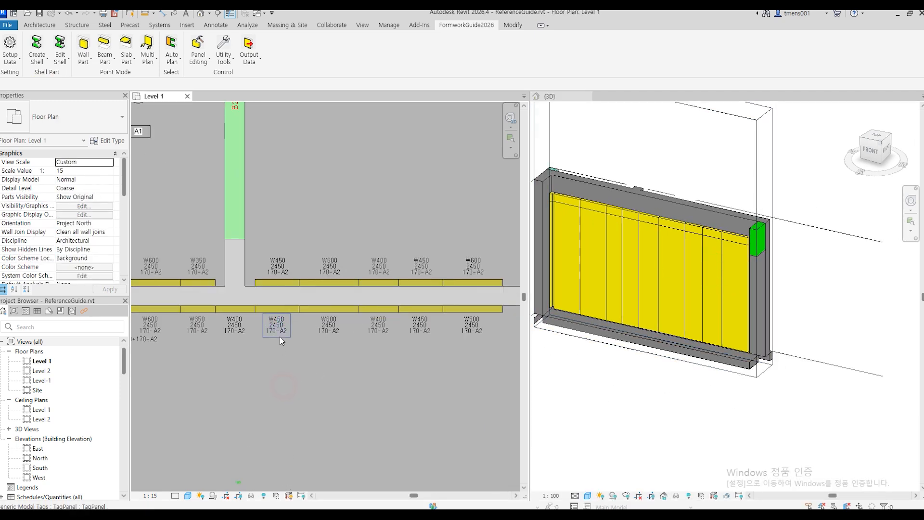
{"action": "scroll", "coordinate": [279, 337], "scroll_direction": "up", "scroll_amount": 2}
{"action": "scroll", "coordinate": [378, 323], "scroll_direction": "up", "scroll_amount": 3}
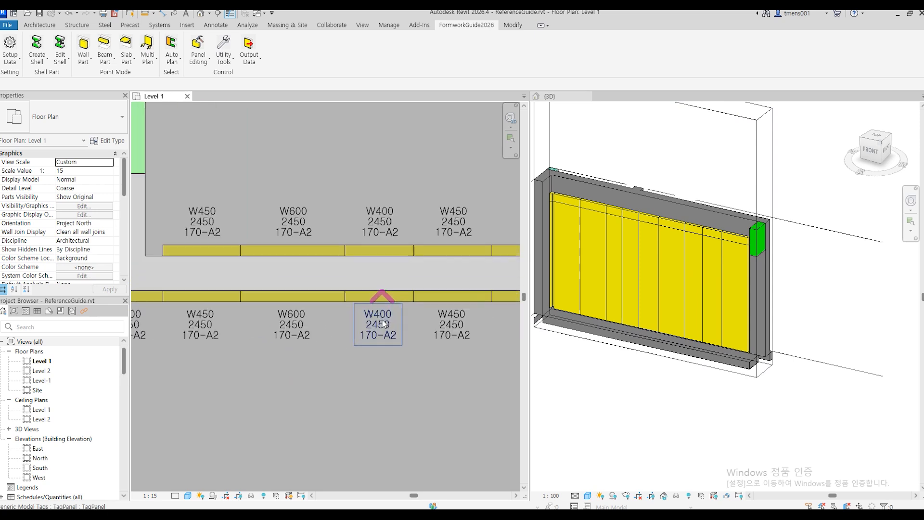
{"action": "left_click", "coordinate": [386, 294]}
{"action": "middle_click_drag", "start_coordinate": [418, 395], "coordinate": [312, 382]}
{"action": "scroll", "coordinate": [250, 384], "scroll_direction": "down", "scroll_amount": 1}
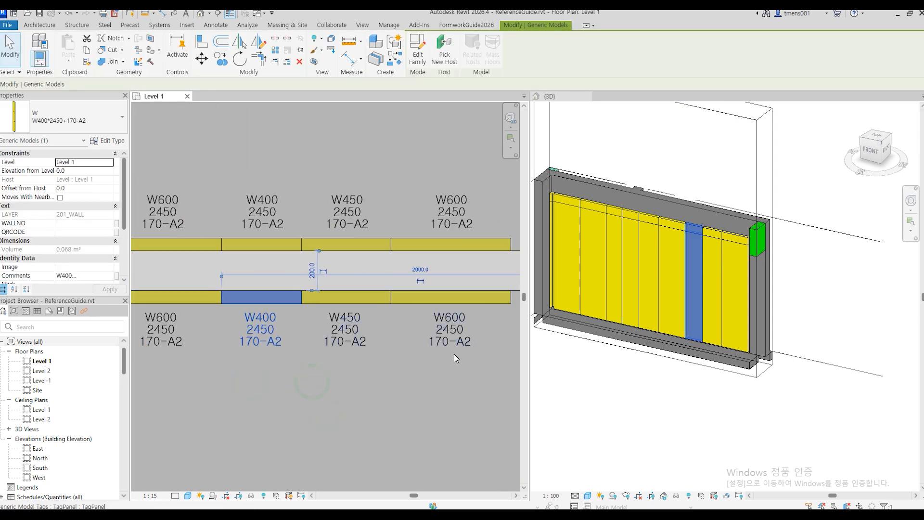
- Copy only the length attributes W and TW (400) from the inner W400 panel to the adjoining W450 and W600 panels with Copy Attribute
{"action": "left_click", "coordinate": [456, 27]}
{"action": "left_click", "coordinate": [197, 55]}
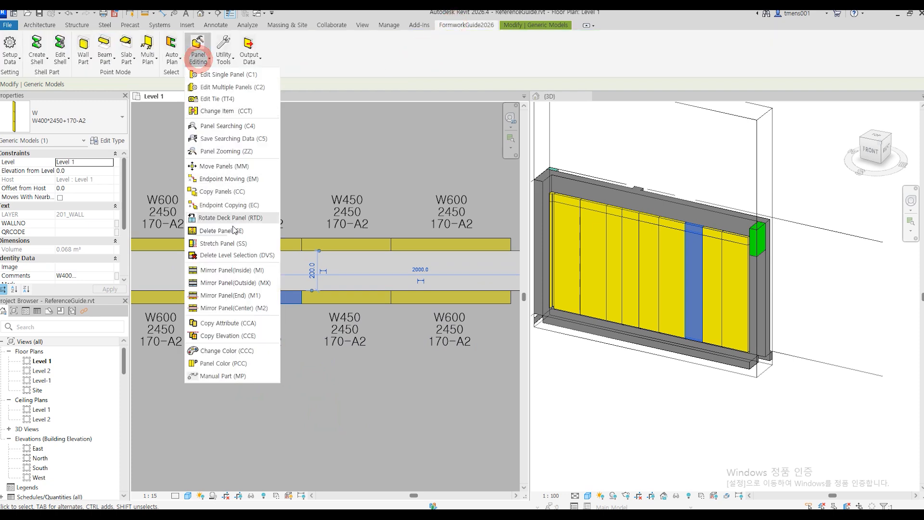
{"action": "left_click", "coordinate": [240, 323]}
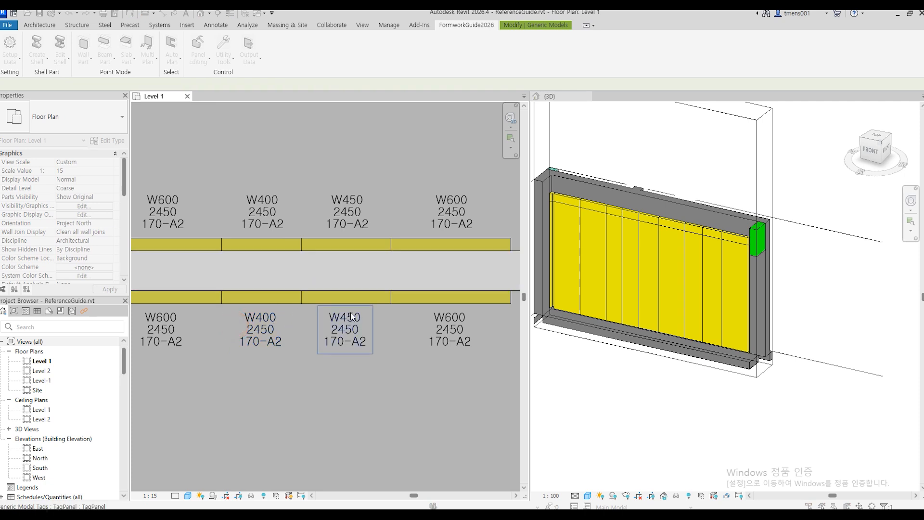
{"action": "left_click", "coordinate": [280, 298]}
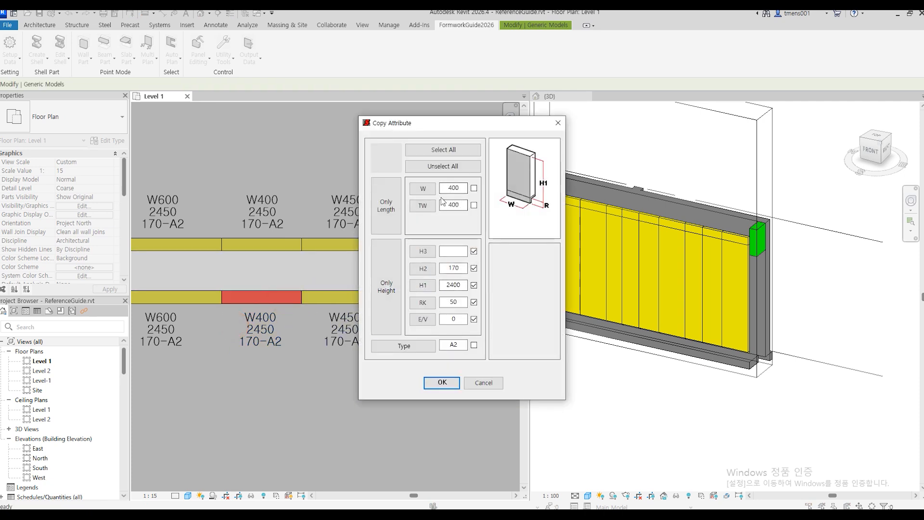
{"action": "left_click", "coordinate": [381, 210]}
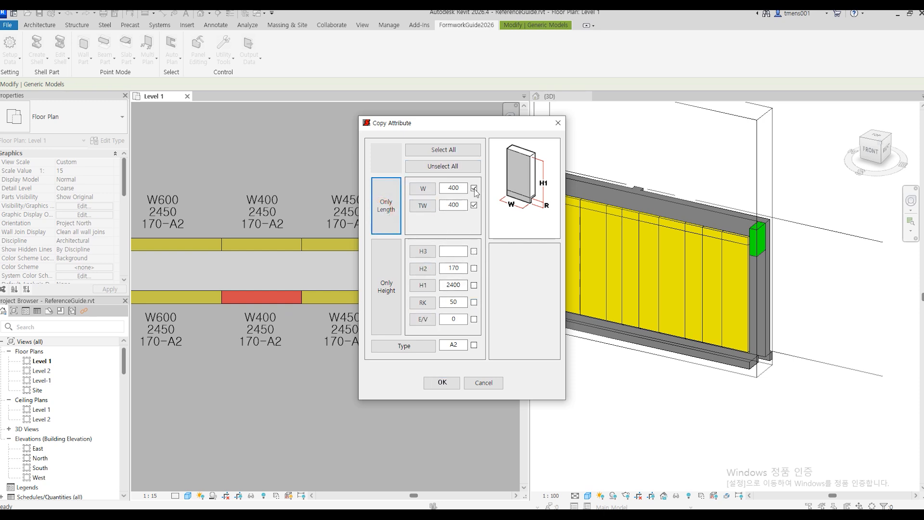
{"action": "left_click", "coordinate": [442, 382]}
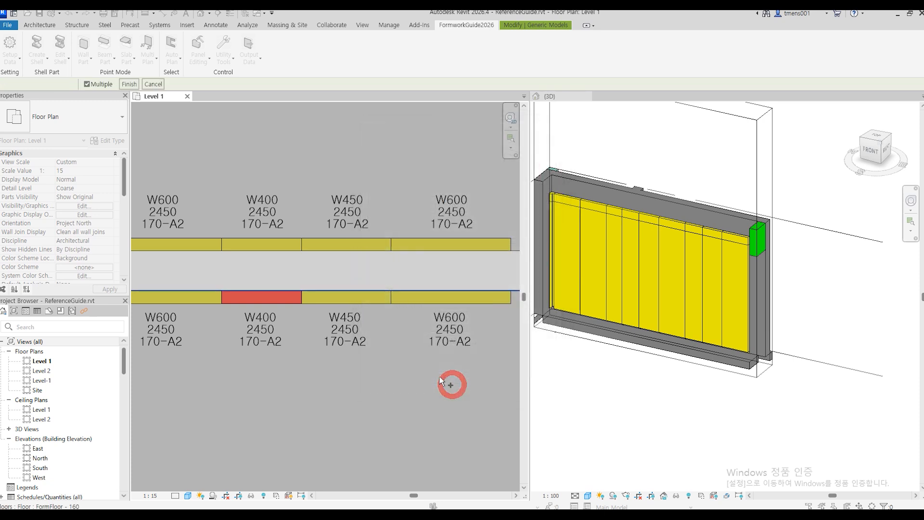
{"action": "left_click", "coordinate": [371, 300]}
{"action": "left_click", "coordinate": [419, 299]}
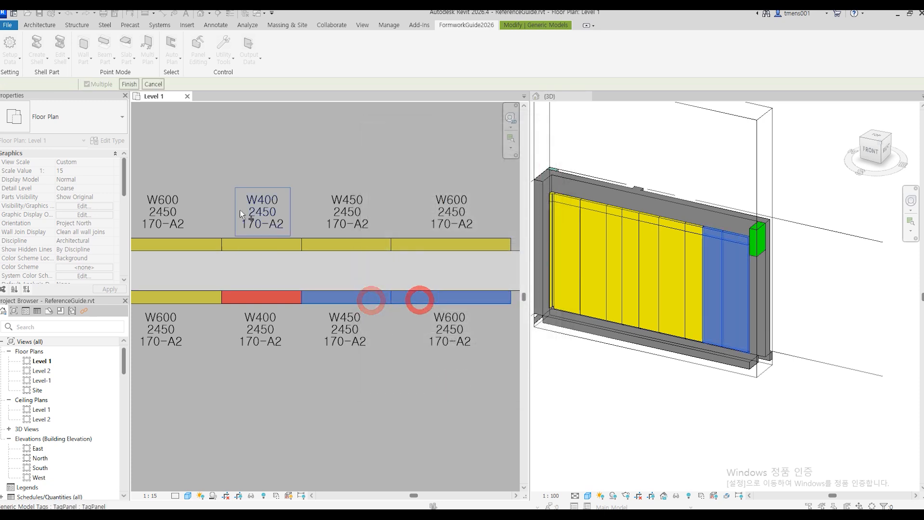
{"action": "left_click", "coordinate": [129, 84]}
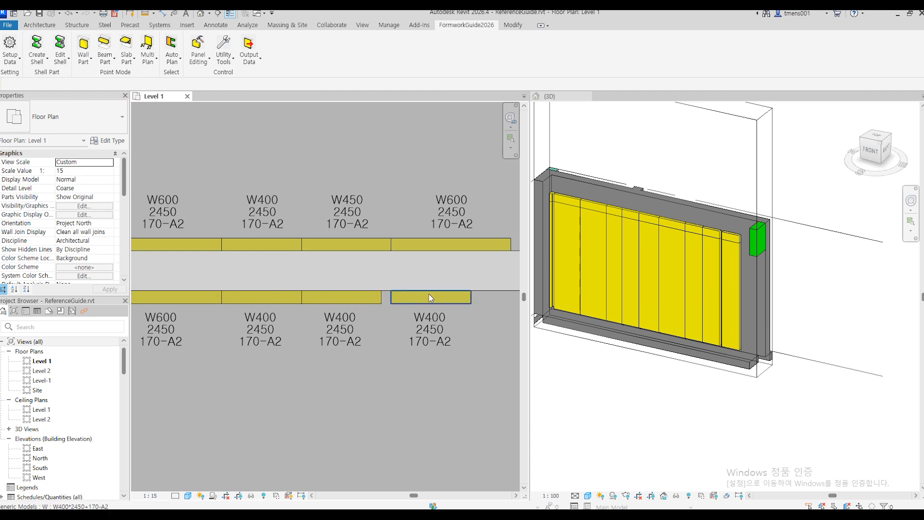
{"action": "scroll", "coordinate": [388, 354], "scroll_direction": "down", "scroll_amount": 2}
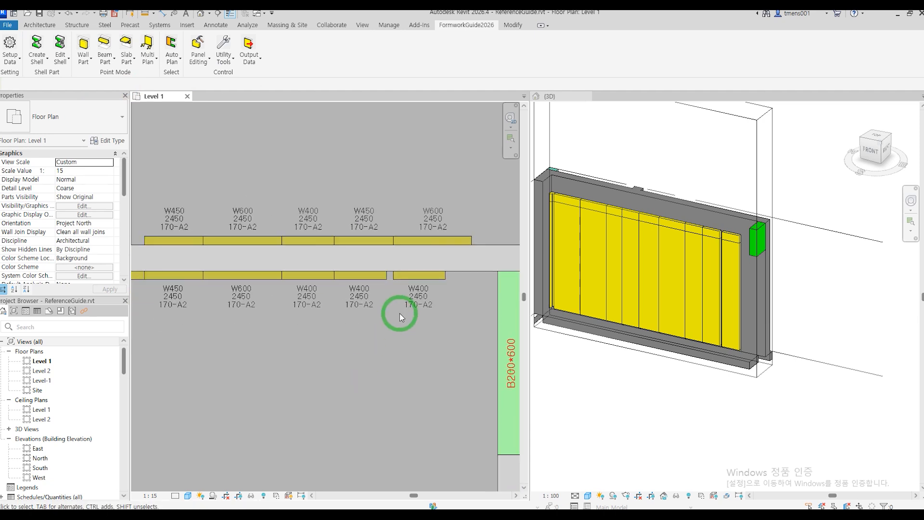
{"action": "left_click", "coordinate": [405, 332]}
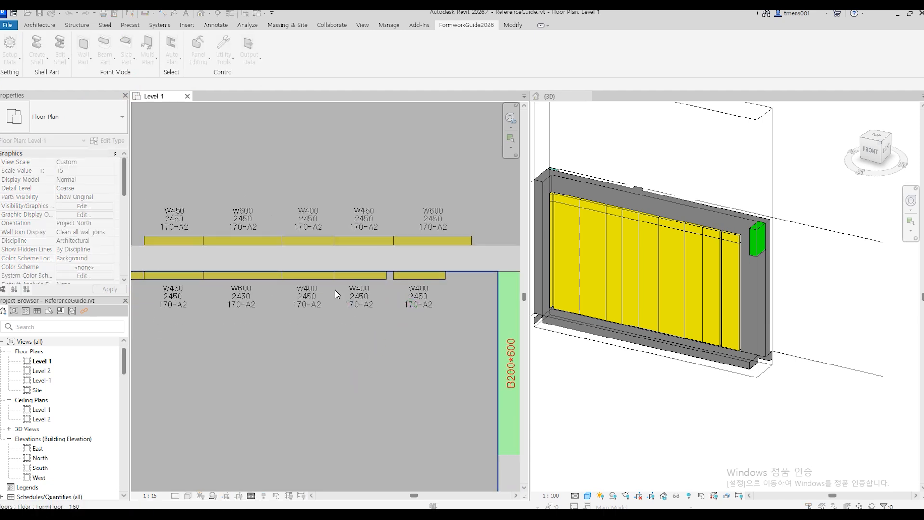
{"action": "key", "text": "Escape"}
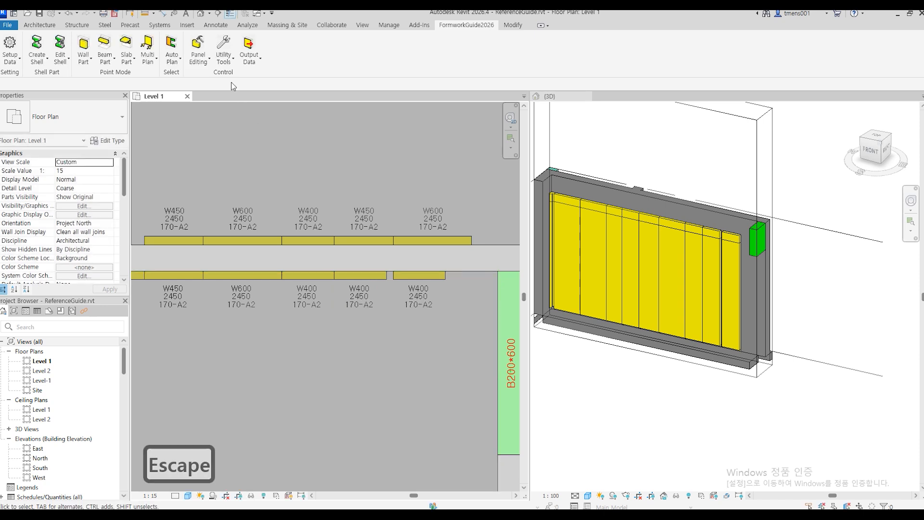
- Copy the inner W400 panel's length attributes W and TW (400) to the last three panels on the wall's opposite side
{"action": "left_click", "coordinate": [197, 51]}
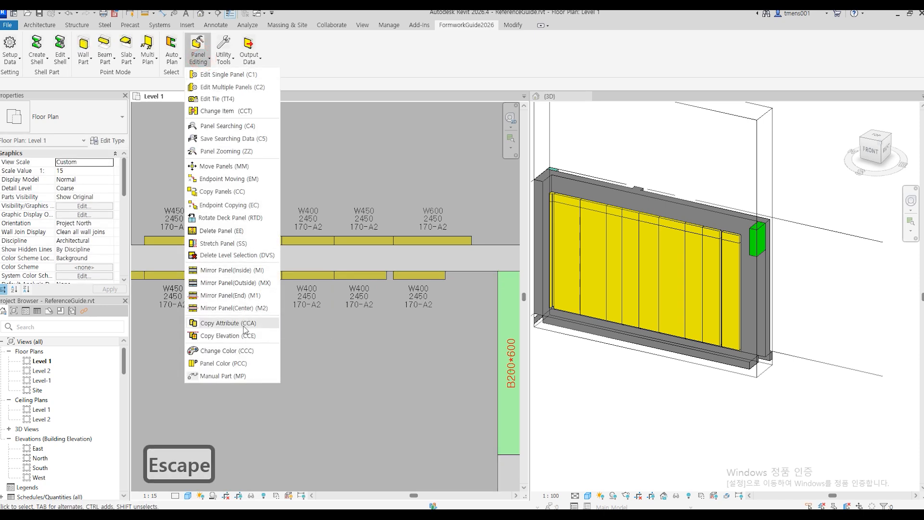
{"action": "left_click", "coordinate": [245, 323]}
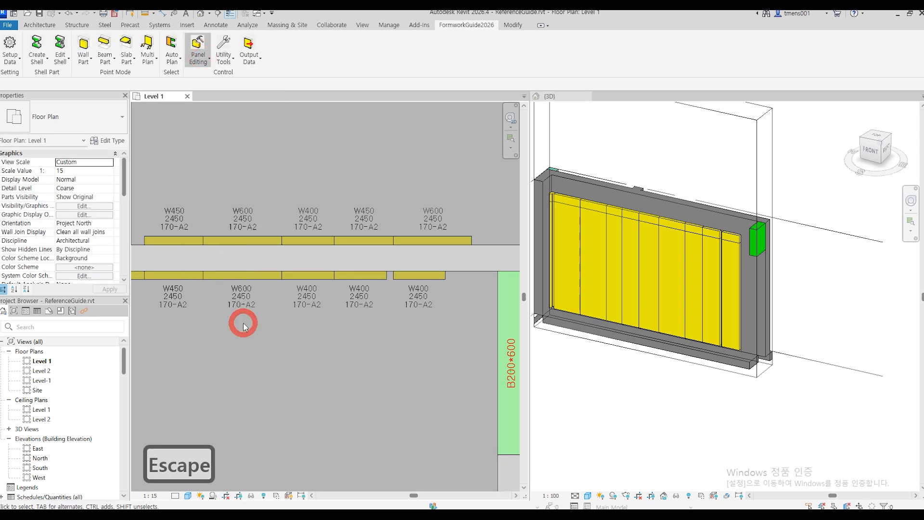
{"action": "left_click", "coordinate": [327, 279]}
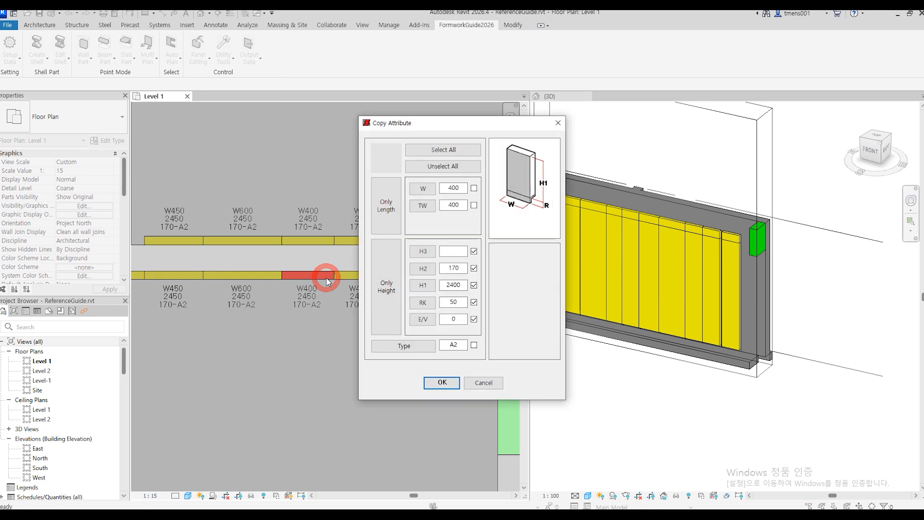
{"action": "left_click", "coordinate": [386, 205]}
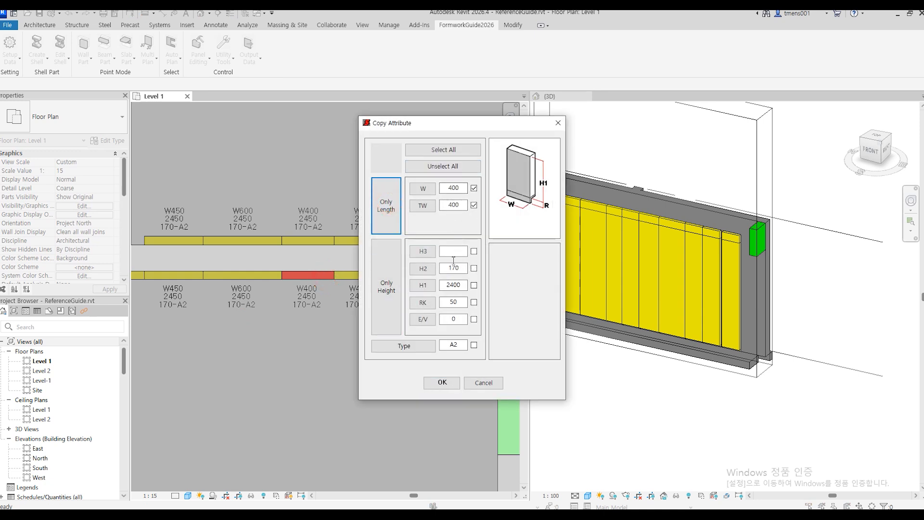
{"action": "left_click", "coordinate": [442, 382]}
{"action": "left_click", "coordinate": [320, 240]}
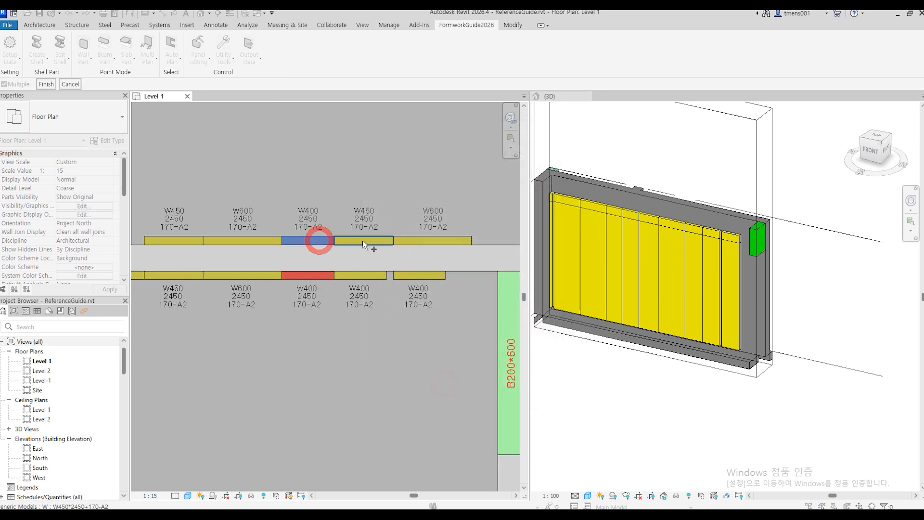
{"action": "left_click", "coordinate": [367, 241]}
{"action": "left_click", "coordinate": [412, 241]}
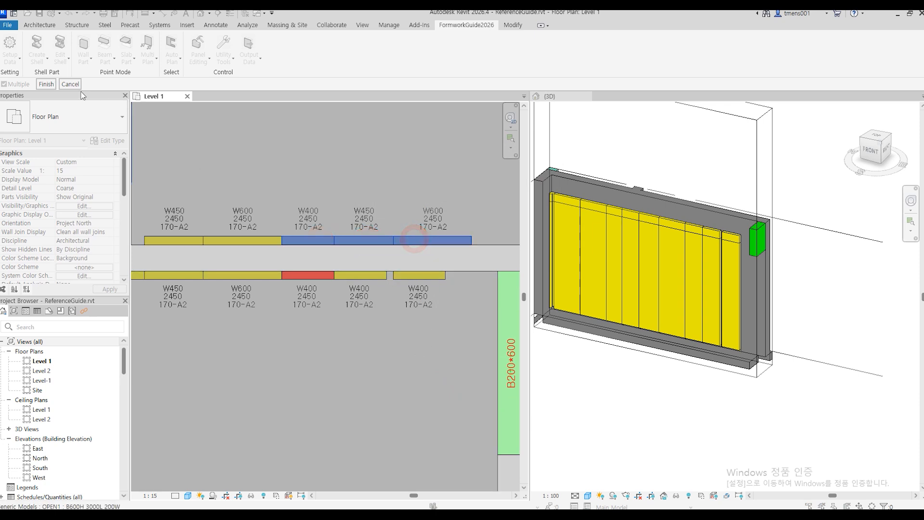
{"action": "left_click", "coordinate": [53, 84]}
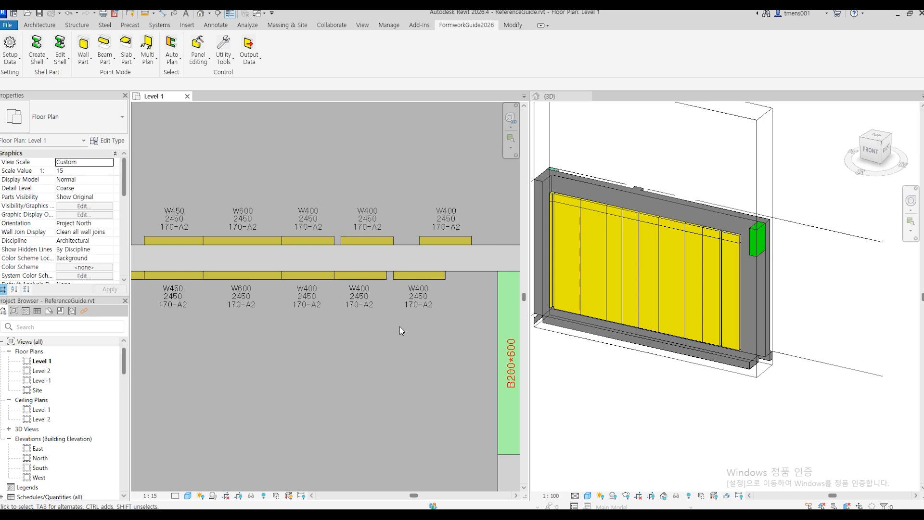
- Take the first inner W600 panel beside the corner as the Copy Attribute source, including all height attributes and Type A2
{"action": "left_click", "coordinate": [652, 385]}
{"action": "middle_click_drag", "start_coordinate": [653, 388], "coordinate": [685, 365]}
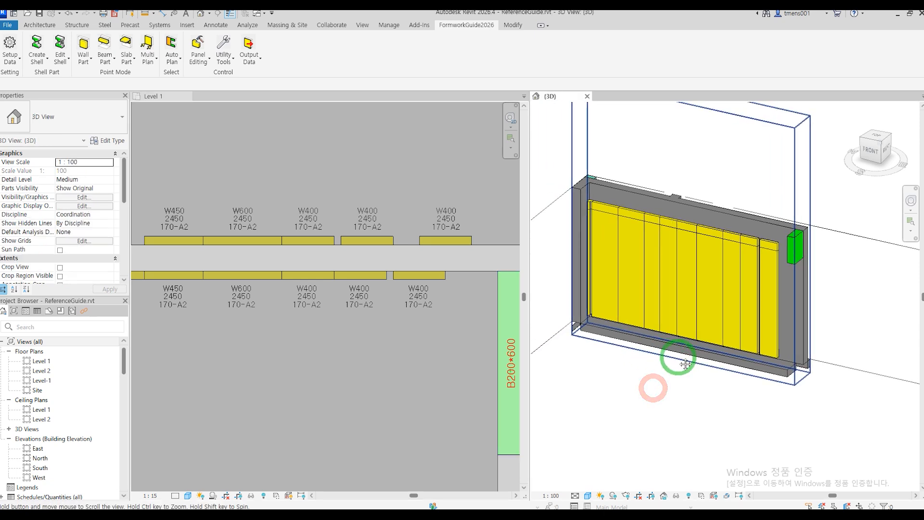
{"action": "left_click", "coordinate": [352, 336]}
{"action": "scroll", "coordinate": [404, 336], "scroll_direction": "down", "scroll_amount": 5}
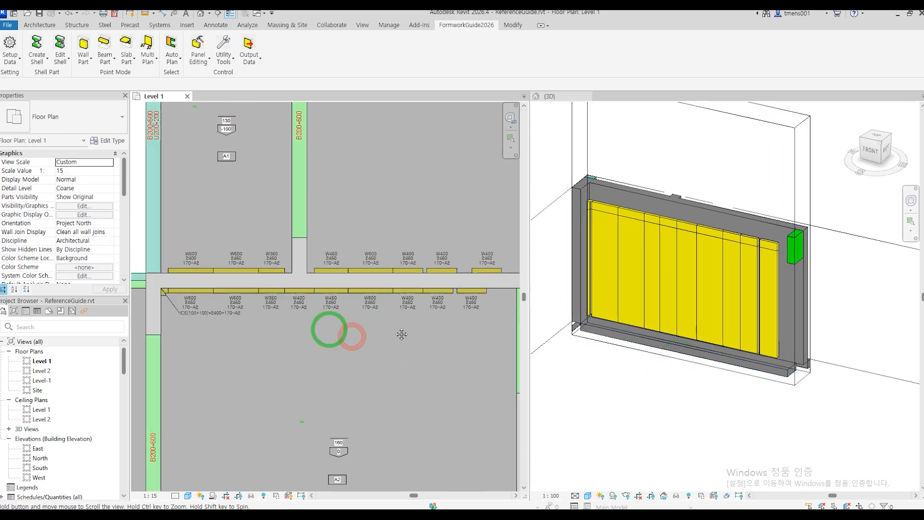
{"action": "scroll", "coordinate": [346, 302], "scroll_direction": "up", "scroll_amount": 5}
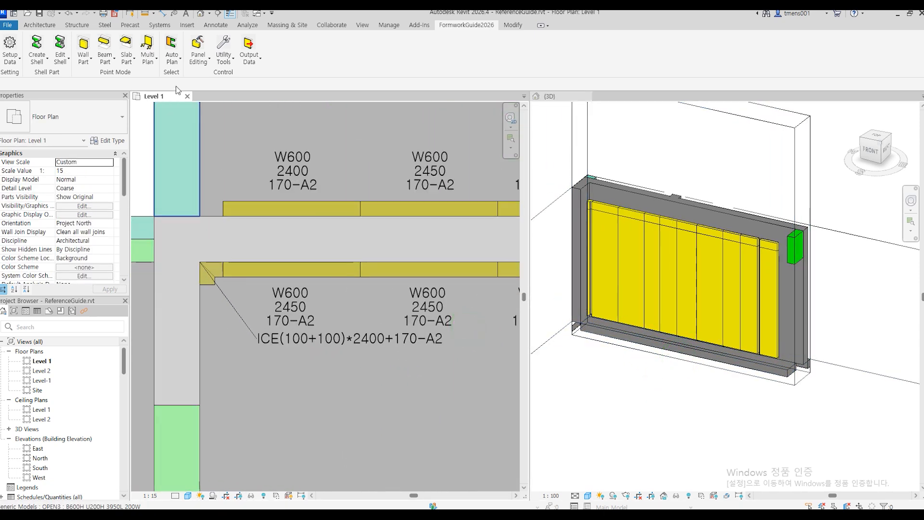
{"action": "left_click", "coordinate": [198, 51]}
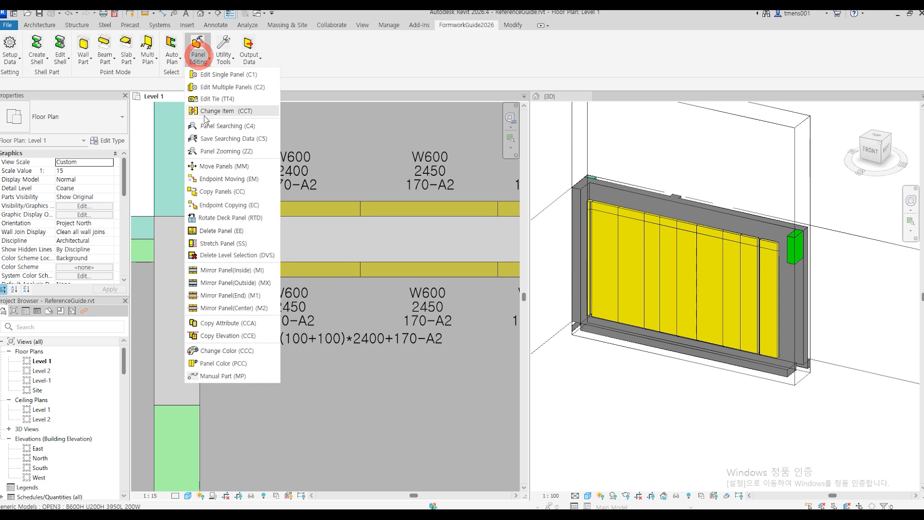
{"action": "left_click", "coordinate": [254, 328]}
{"action": "left_click", "coordinate": [310, 273]}
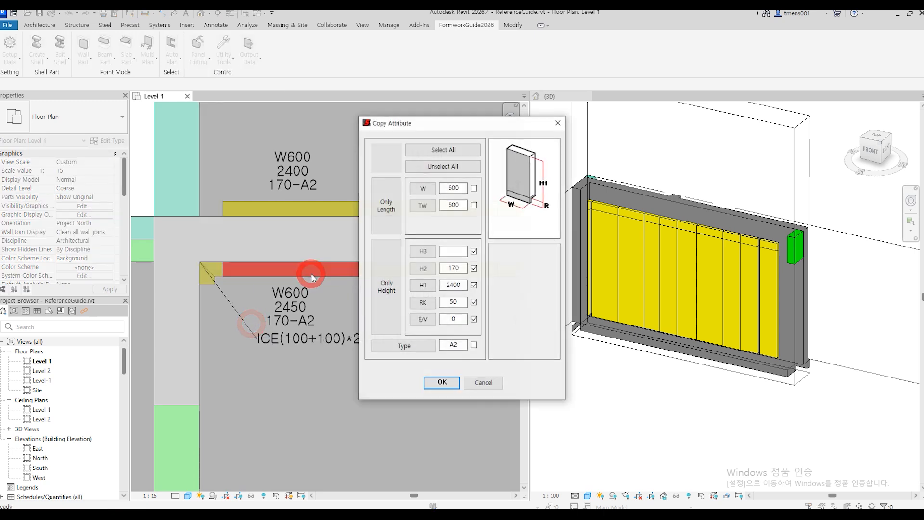
{"action": "left_click", "coordinate": [387, 295]}
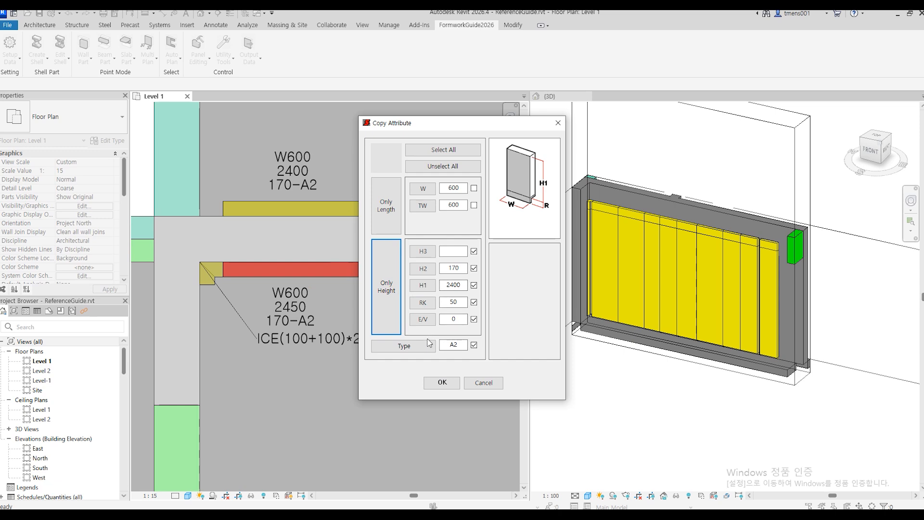
{"action": "left_click", "coordinate": [445, 383]}
- Apply the source panel's height and type attributes to all the remaining panels in the inner row
{"action": "scroll", "coordinate": [289, 356], "scroll_direction": "down", "scroll_amount": 5}
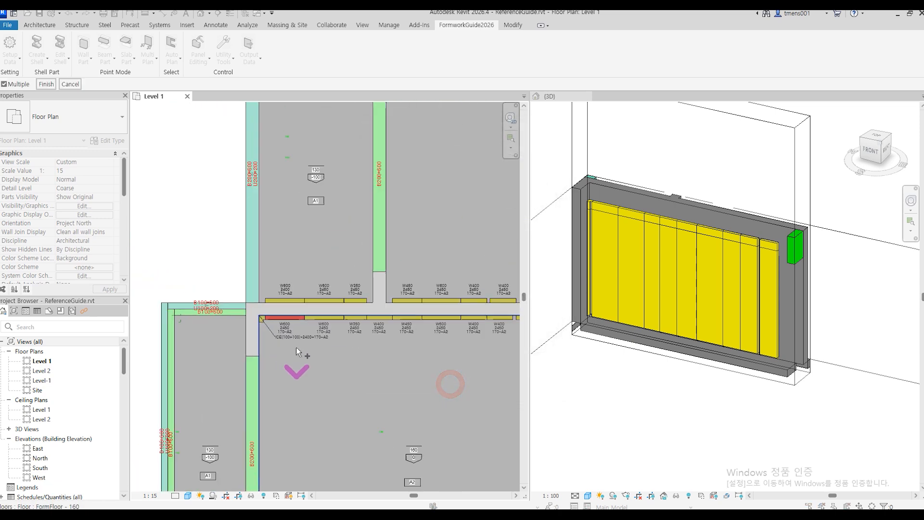
{"action": "middle_click_drag", "start_coordinate": [432, 342], "coordinate": [375, 351]}
{"action": "left_click", "coordinate": [314, 326]}
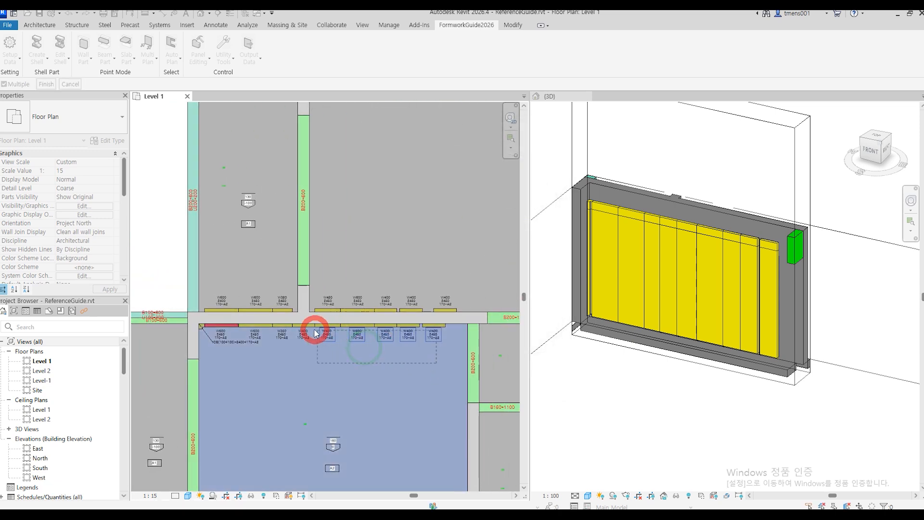
{"action": "left_click", "coordinate": [264, 321]}
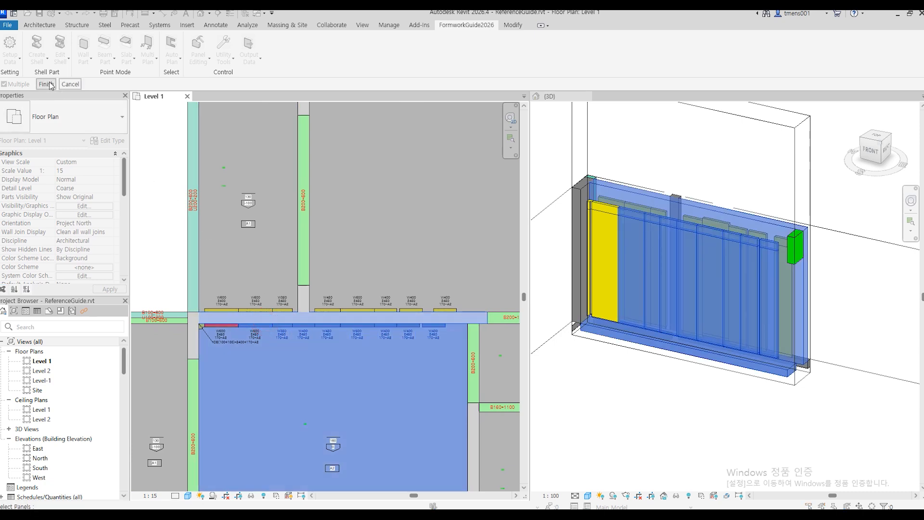
{"action": "left_click", "coordinate": [48, 85]}
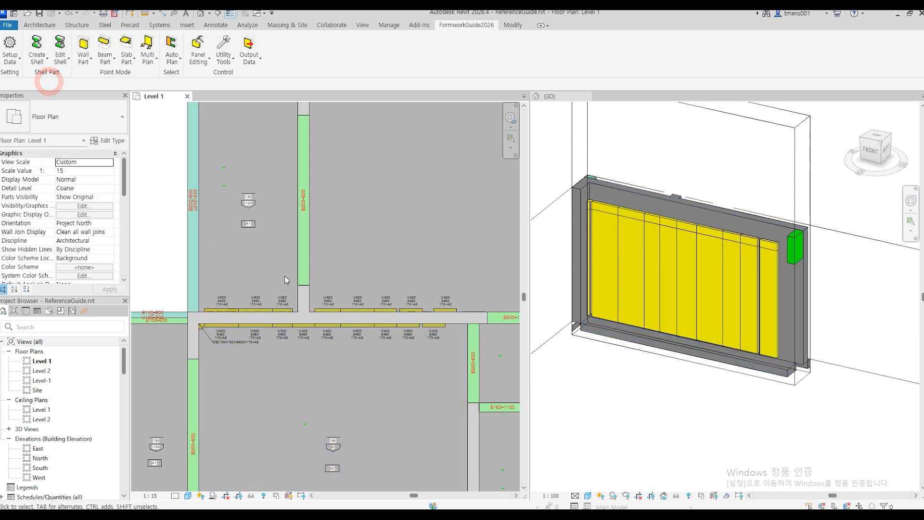
- Remove the H2 height from the first inner W600 panel beside the corner with Edit Single Panel
{"action": "scroll", "coordinate": [210, 337], "scroll_direction": "up", "scroll_amount": 3}
{"action": "scroll", "coordinate": [210, 337], "scroll_direction": "up", "scroll_amount": 3}
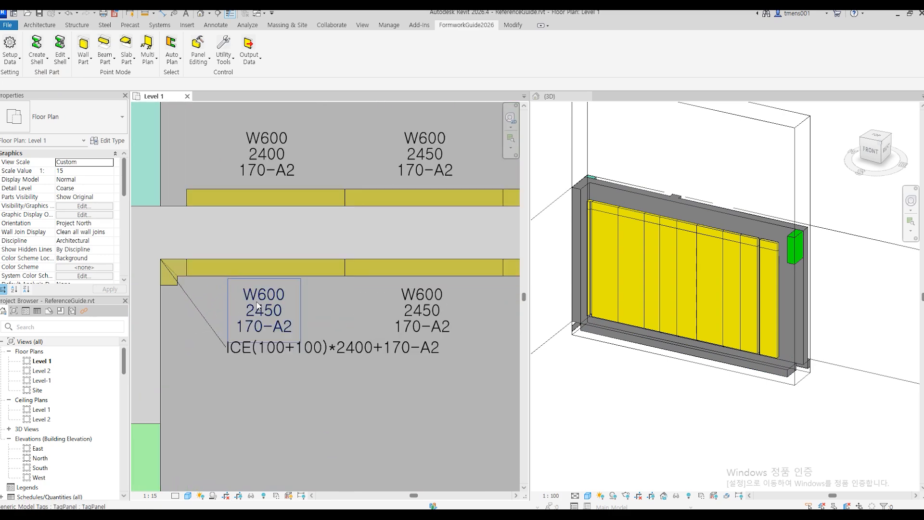
{"action": "left_click", "coordinate": [195, 57]}
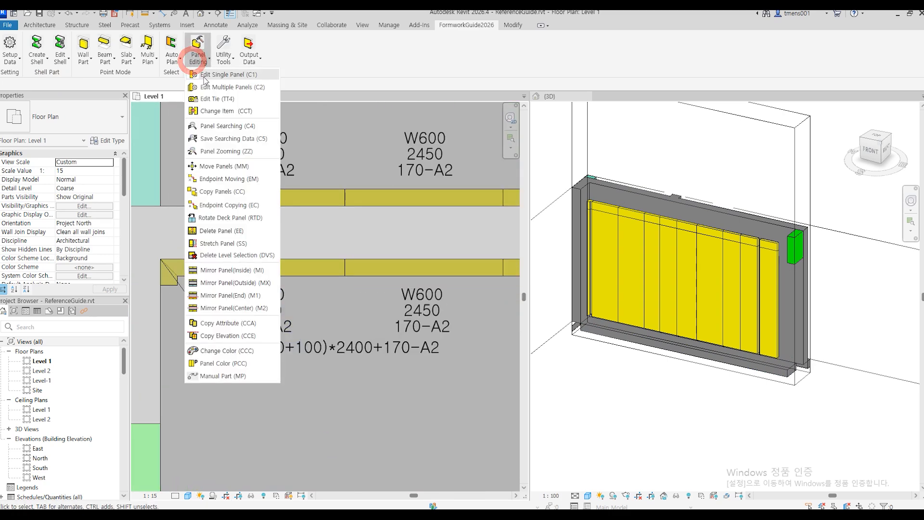
{"action": "left_click", "coordinate": [204, 75]}
{"action": "left_click", "coordinate": [268, 269]}
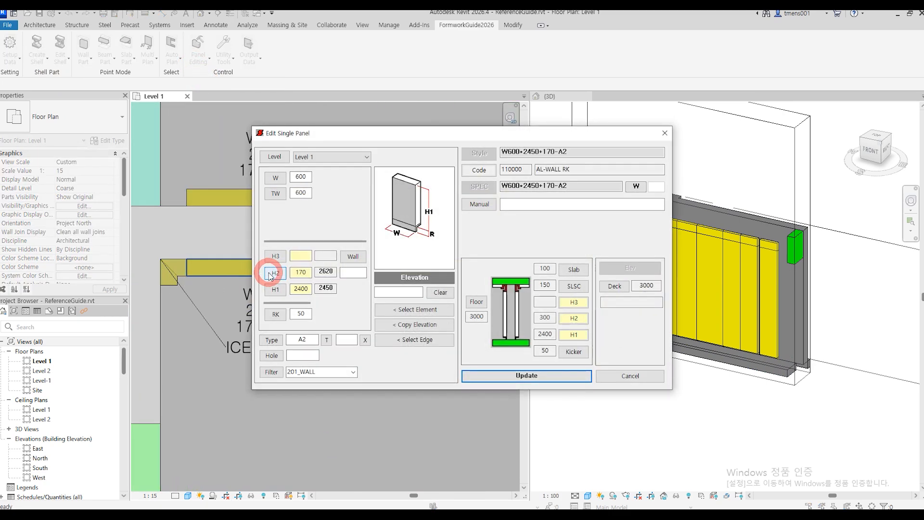
{"action": "left_click", "coordinate": [274, 273]}
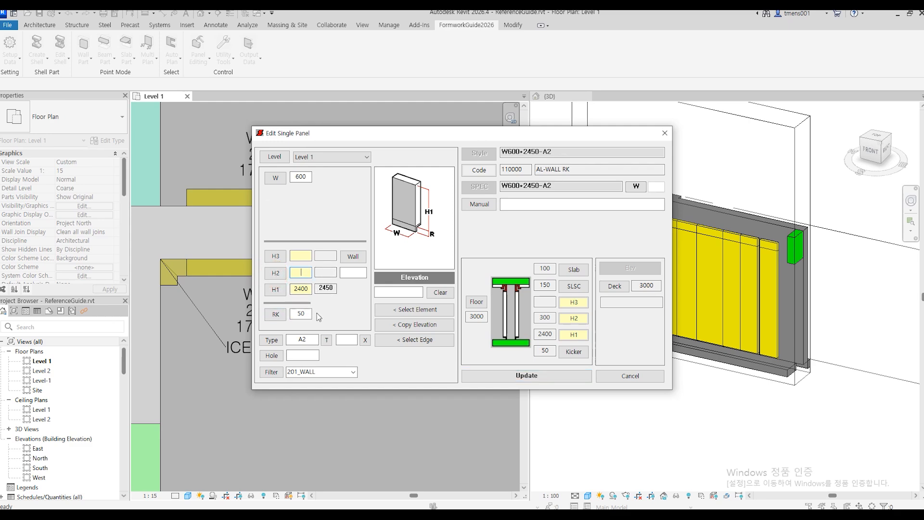
{"action": "left_click", "coordinate": [527, 381]}
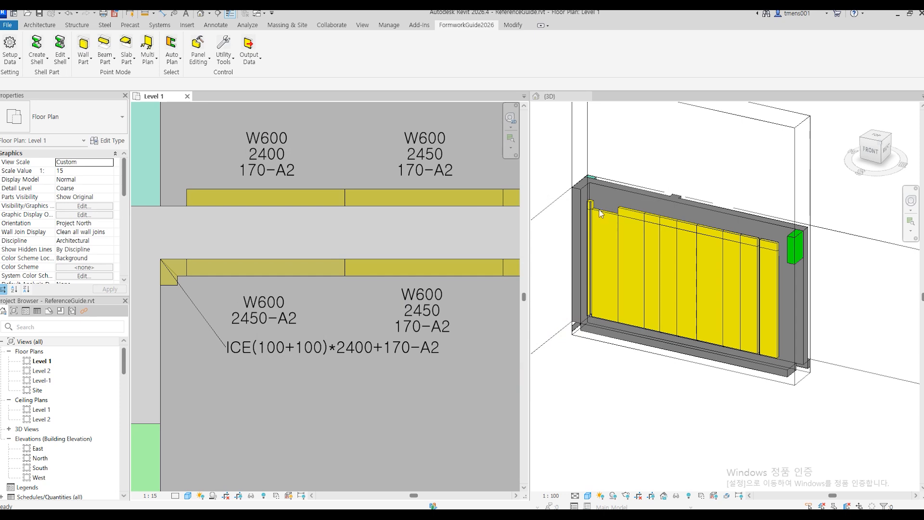
- Copy the edited W600 panel's height attributes and Type A2 to all the other panels in the inner row with Copy Attribute
{"action": "left_click", "coordinate": [198, 48]}
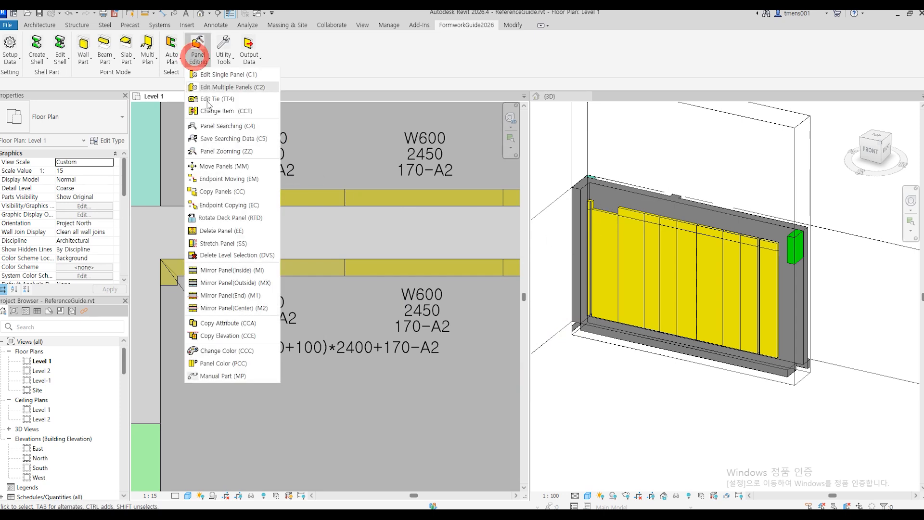
{"action": "left_click", "coordinate": [223, 323]}
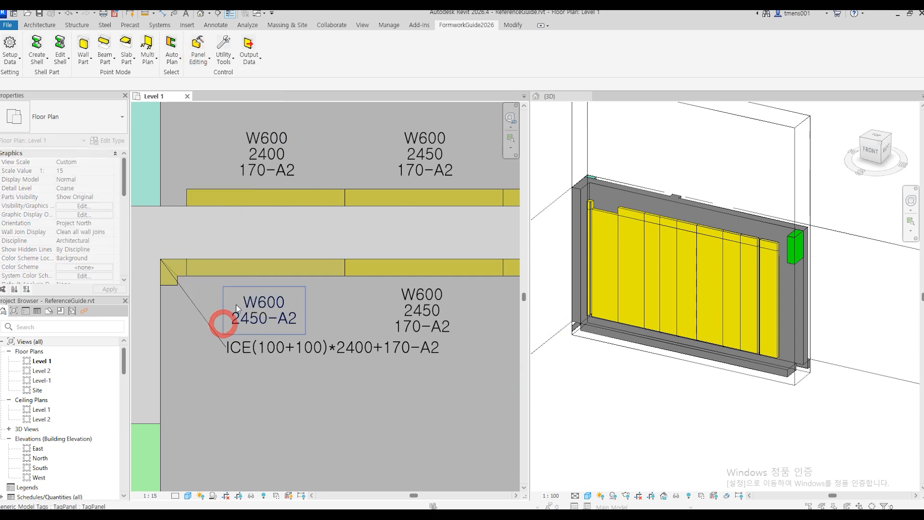
{"action": "left_click", "coordinate": [241, 272]}
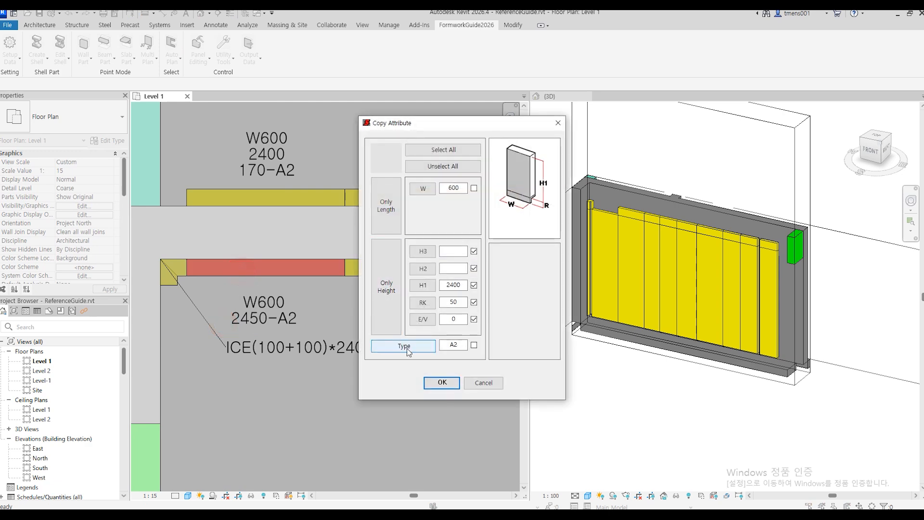
{"action": "left_click", "coordinate": [390, 312]}
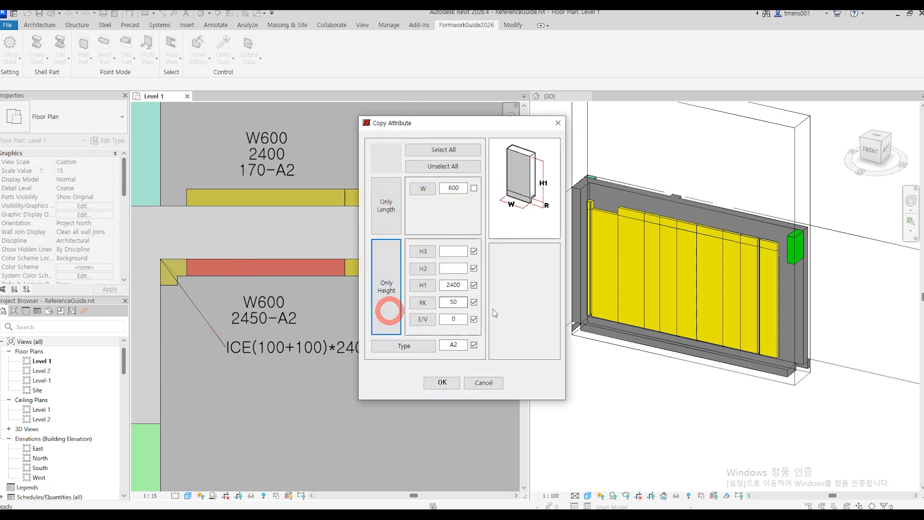
{"action": "left_click", "coordinate": [442, 383]}
{"action": "scroll", "coordinate": [313, 364], "scroll_direction": "down", "scroll_amount": 5}
{"action": "middle_click_drag", "start_coordinate": [421, 369], "coordinate": [334, 351]}
{"action": "left_click_drag", "start_coordinate": [491, 361], "coordinate": [189, 317]}
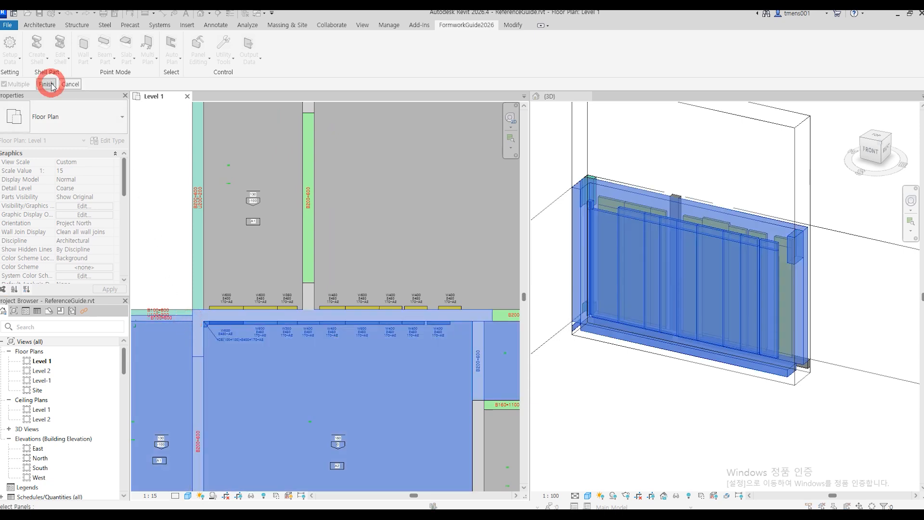
{"action": "left_click", "coordinate": [48, 85]}
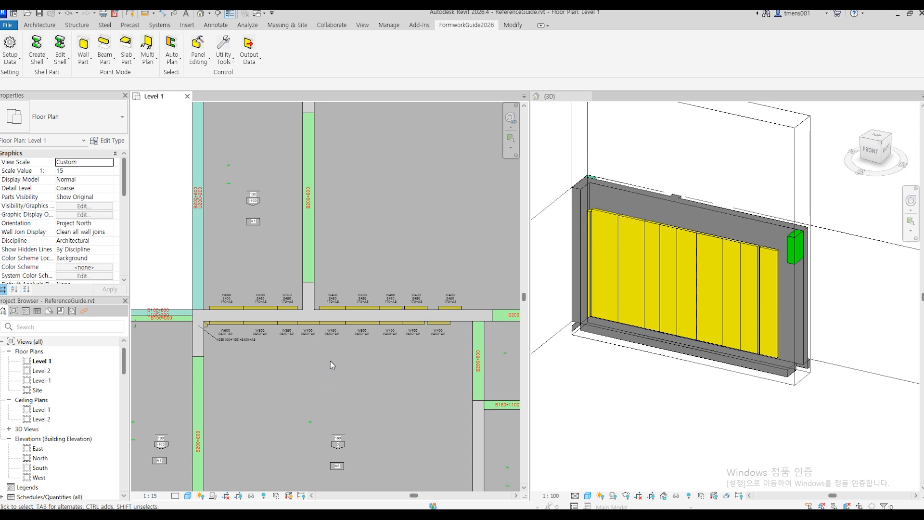
- Isolate the first inner W600 panel on the room's lower wall in a 3D section box
{"action": "scroll", "coordinate": [331, 360], "scroll_direction": "down", "scroll_amount": 5}
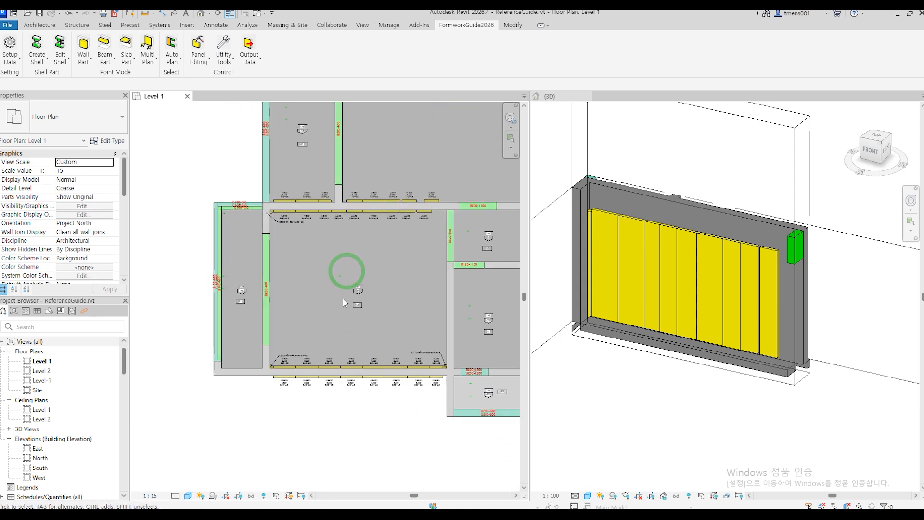
{"action": "scroll", "coordinate": [289, 371], "scroll_direction": "up", "scroll_amount": 4}
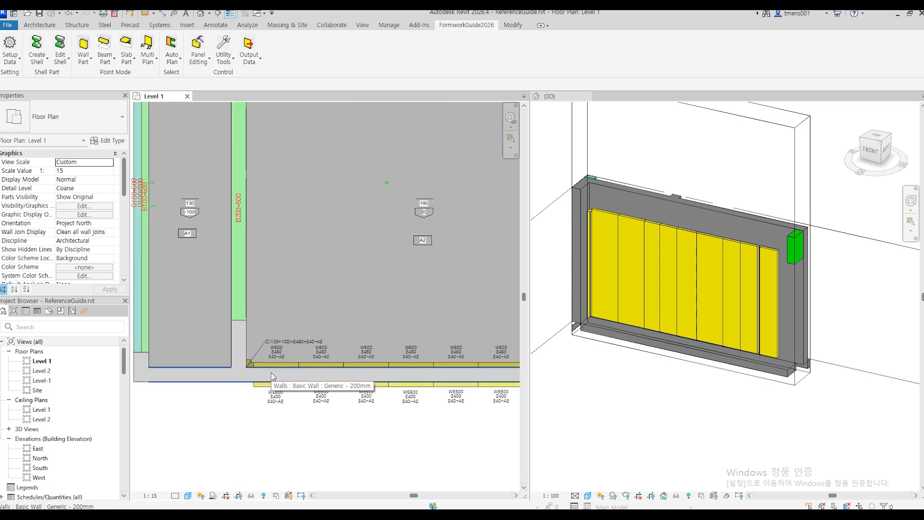
{"action": "left_click", "coordinate": [273, 364]}
{"action": "key", "text": "b"}
{"action": "key", "text": "x"}
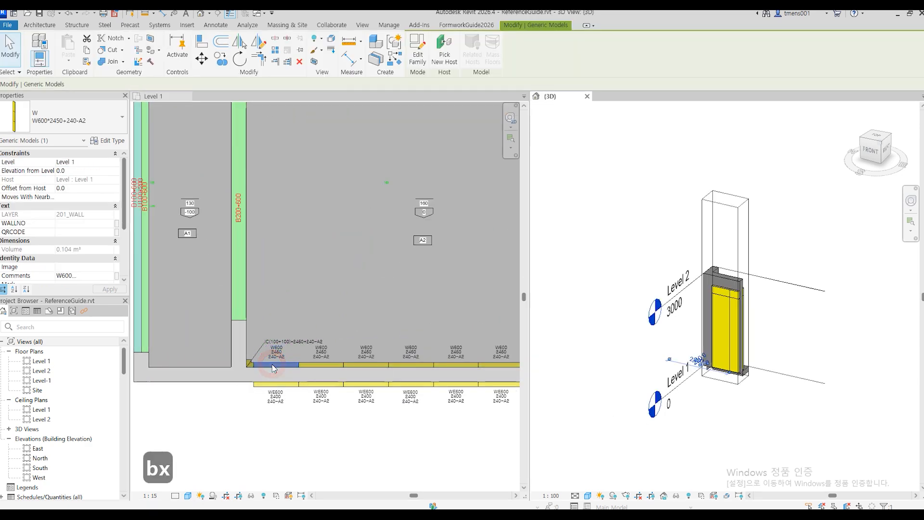
{"action": "left_click", "coordinate": [808, 429]}
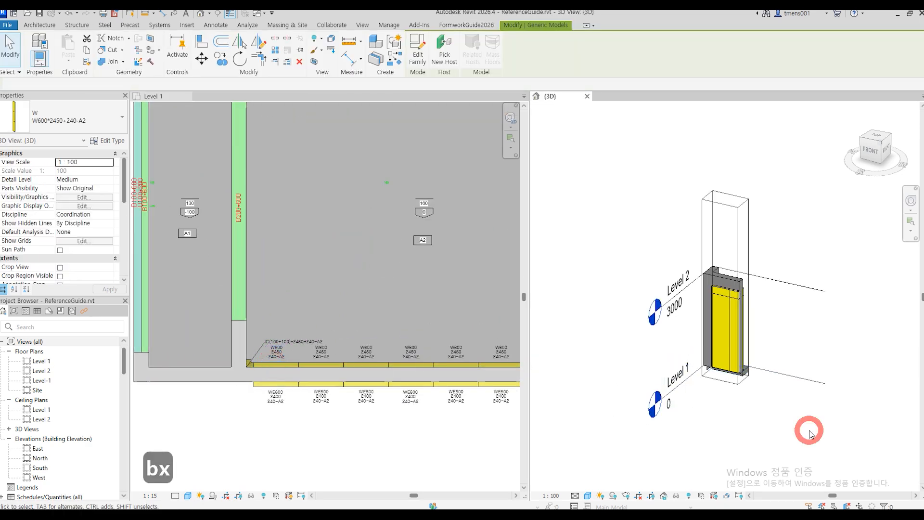
- Widen the section box on both sides in the front view to take in the lower wall's whole panel row
{"action": "left_click", "coordinate": [869, 160]}
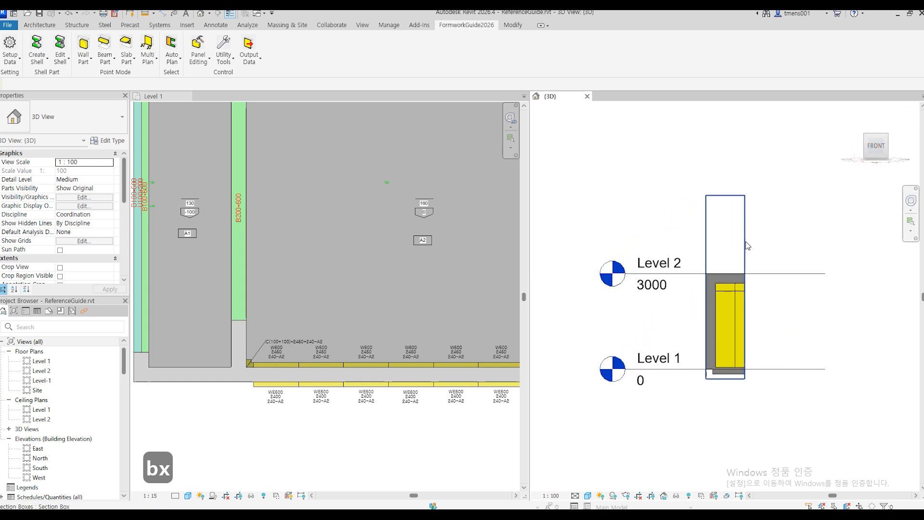
{"action": "left_click", "coordinate": [746, 244]}
{"action": "left_click_drag", "start_coordinate": [745, 287], "coordinate": [874, 297]}
{"action": "left_click", "coordinate": [817, 413]}
{"action": "scroll", "coordinate": [818, 404], "scroll_direction": "up", "scroll_amount": 3}
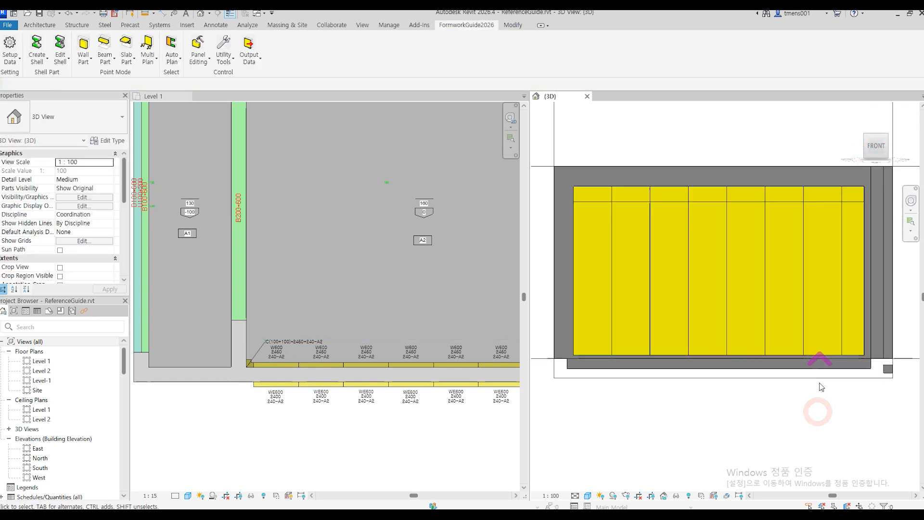
{"action": "scroll", "coordinate": [771, 405], "scroll_direction": "down", "scroll_amount": 4}
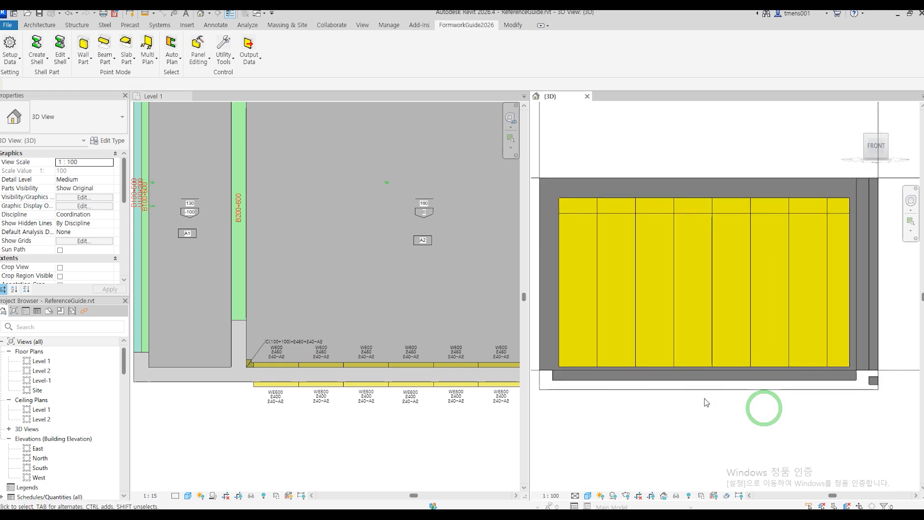
{"action": "left_click", "coordinate": [605, 393]}
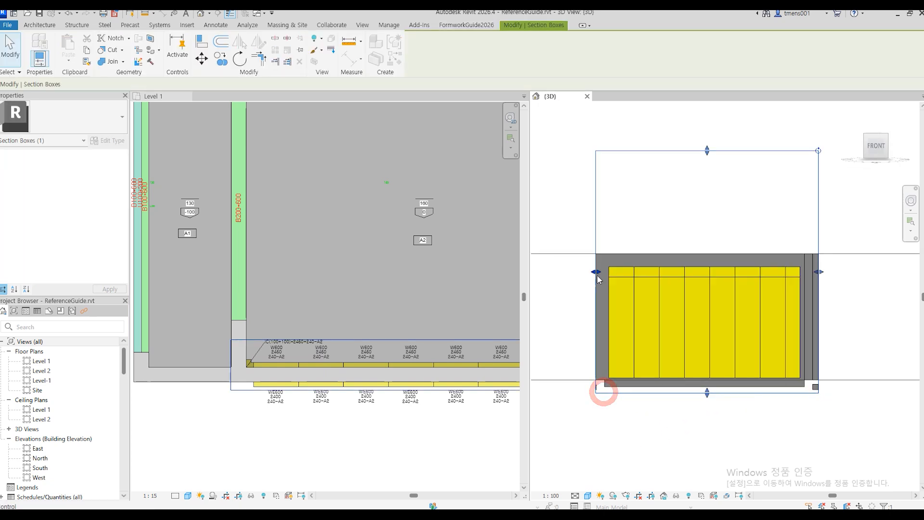
{"action": "left_click_drag", "start_coordinate": [596, 272], "coordinate": [562, 272]}
- Examine the lower wall's inner panels in 3D from the back, close to the corner
{"action": "left_click", "coordinate": [854, 108]}
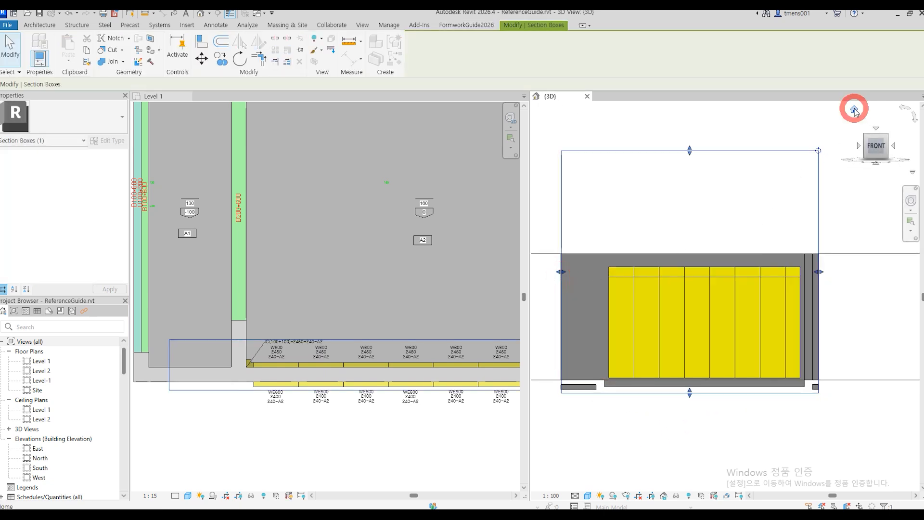
{"action": "middle_click_drag", "start_coordinate": [670, 373], "coordinate": [642, 361], "text": "shift"}
{"action": "middle_click_drag", "start_coordinate": [804, 382], "coordinate": [632, 348], "text": "shift"}
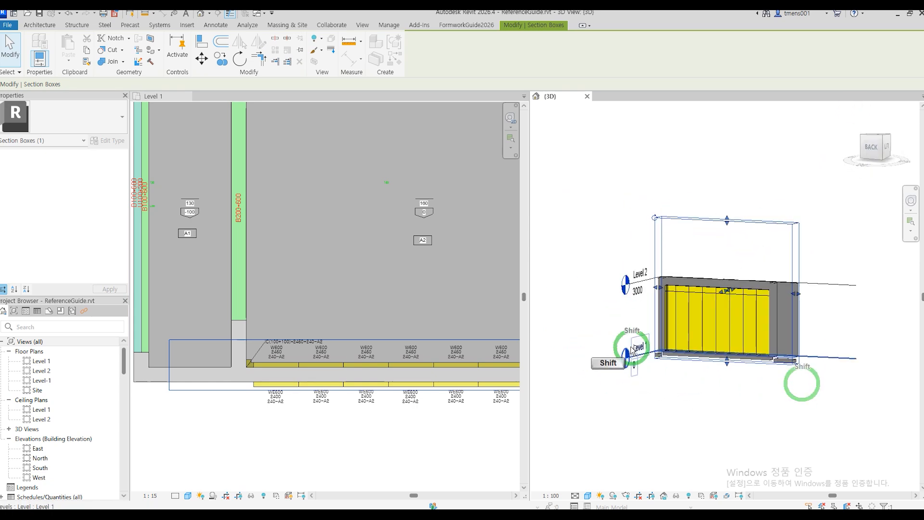
{"action": "middle_click_drag", "start_coordinate": [700, 375], "coordinate": [736, 388], "text": "shift"}
{"action": "left_click", "coordinate": [871, 145]}
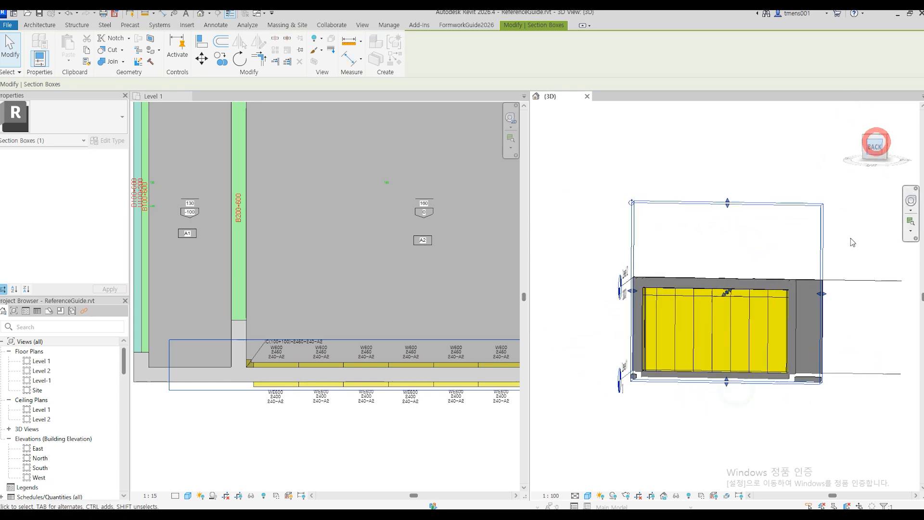
{"action": "left_click", "coordinate": [726, 470]}
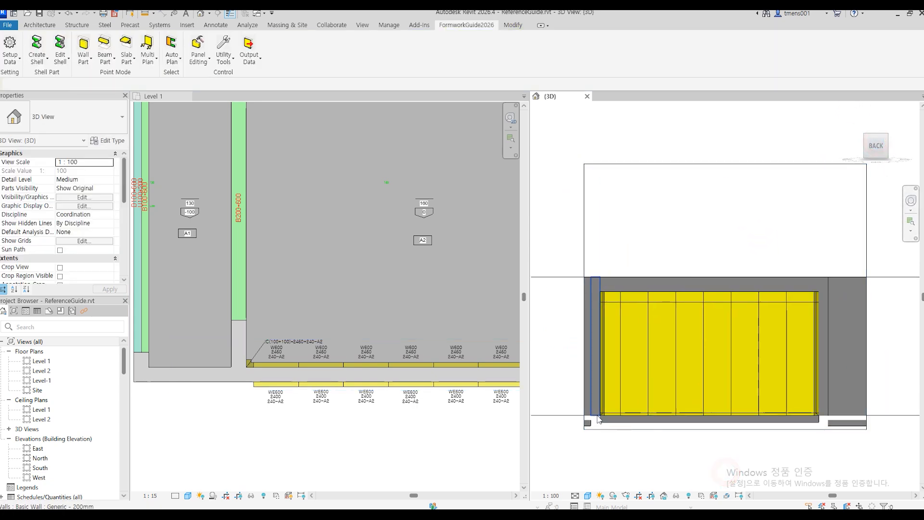
{"action": "scroll", "coordinate": [602, 414], "scroll_direction": "up", "scroll_amount": 3}
{"action": "scroll", "coordinate": [605, 412], "scroll_direction": "up", "scroll_amount": 1}
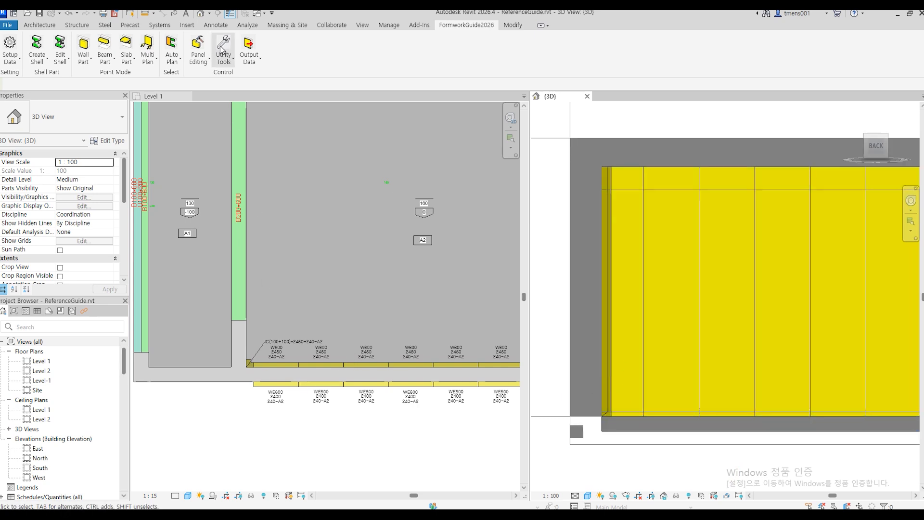
{"action": "left_click", "coordinate": [200, 55]}
{"action": "left_click", "coordinate": [265, 237]}
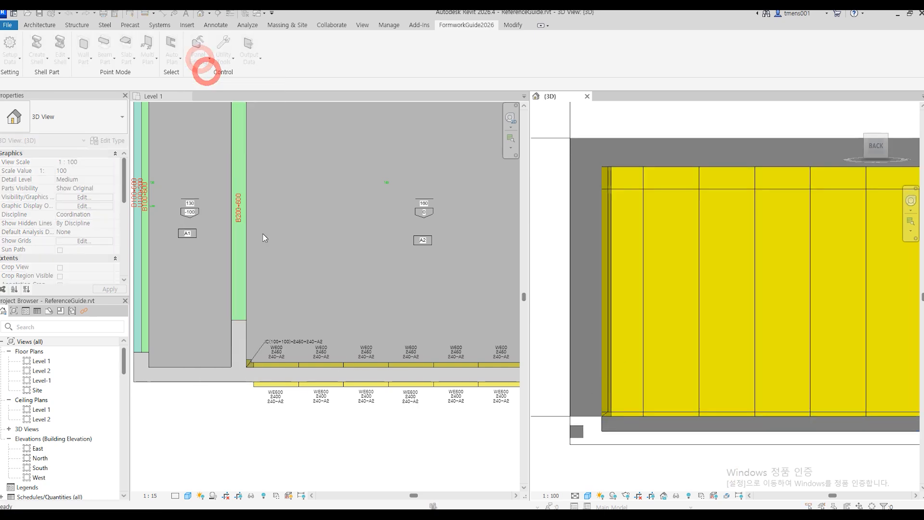
{"action": "left_click", "coordinate": [278, 363]}
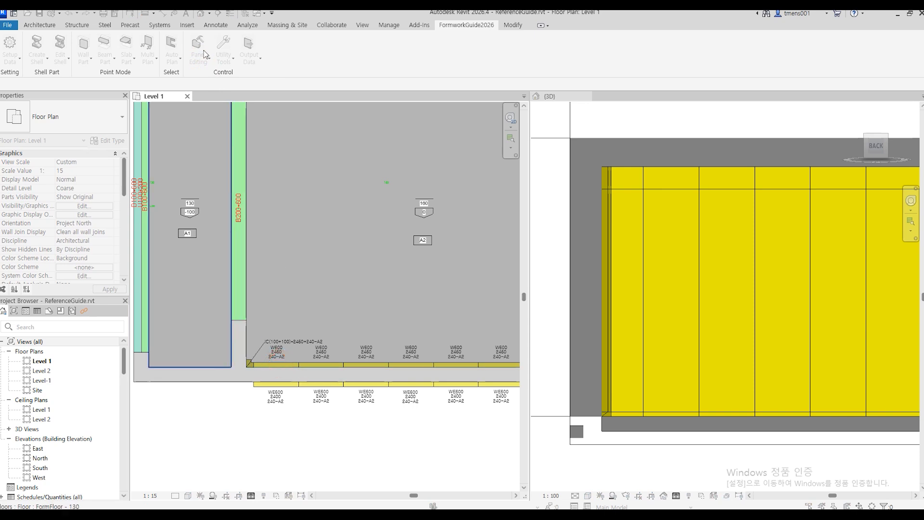
{"action": "left_click", "coordinate": [273, 365]}
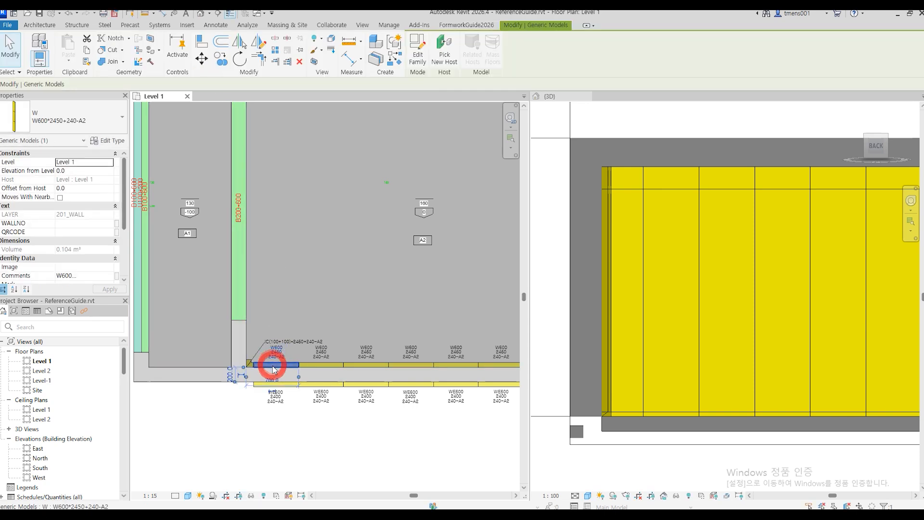
{"action": "key", "text": "Escape"}
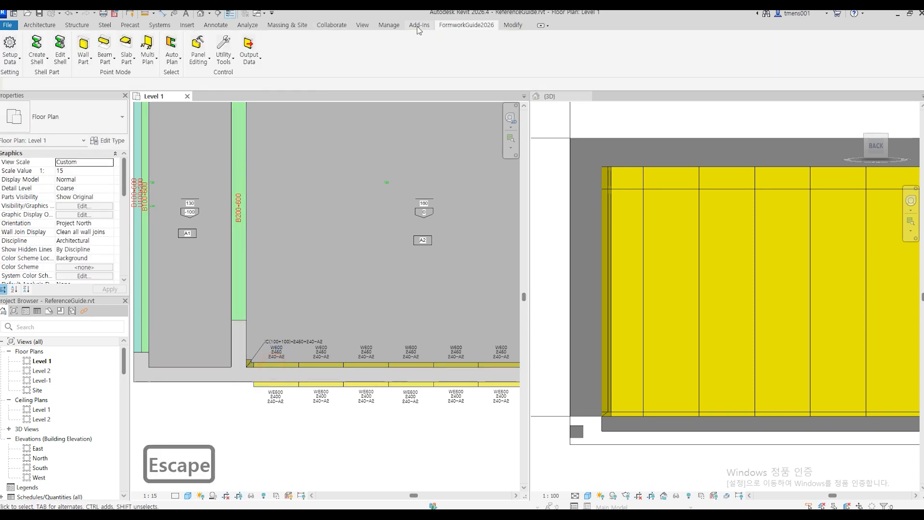
- Try to give the first inner W600 panel on the lower wall an elevation of 1500 and remove its H2 height
{"action": "left_click", "coordinate": [198, 45]}
{"action": "left_click", "coordinate": [210, 76]}
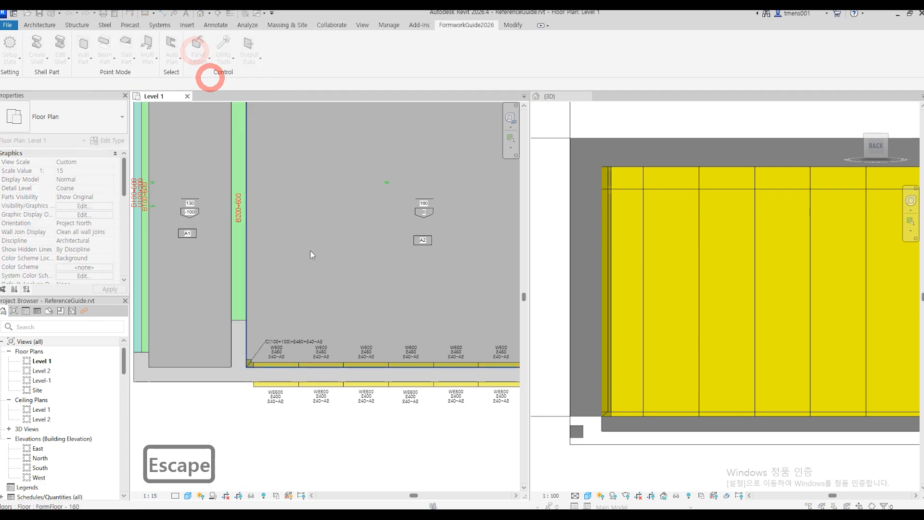
{"action": "left_click", "coordinate": [284, 356]}
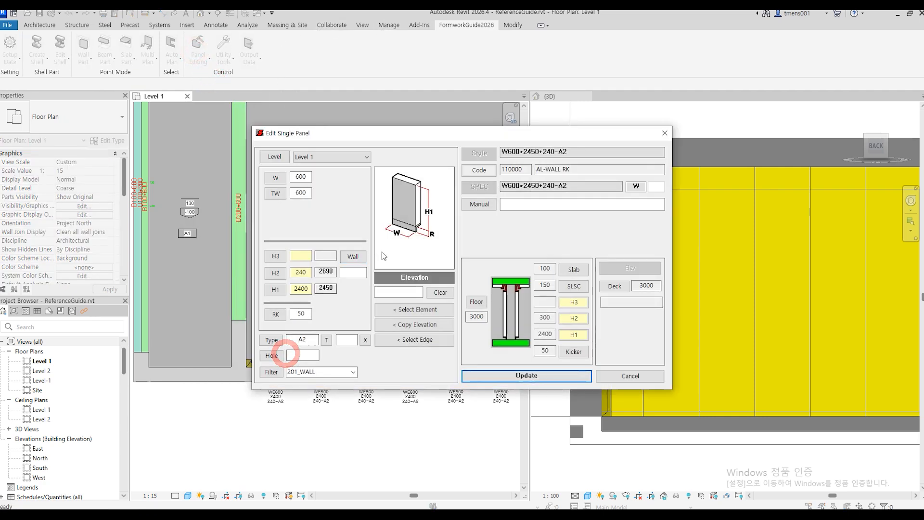
{"action": "left_click", "coordinate": [399, 292]}
{"action": "type", "text": "1500"}
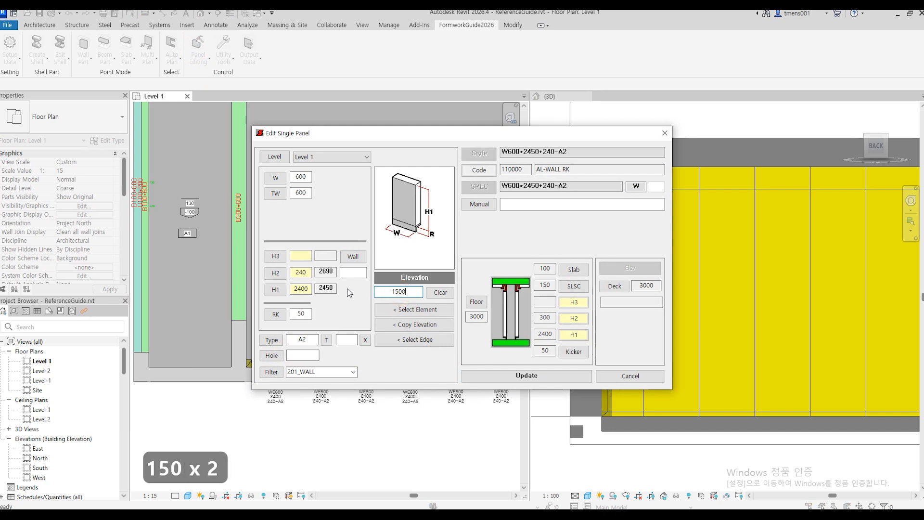
{"action": "left_click", "coordinate": [277, 274]}
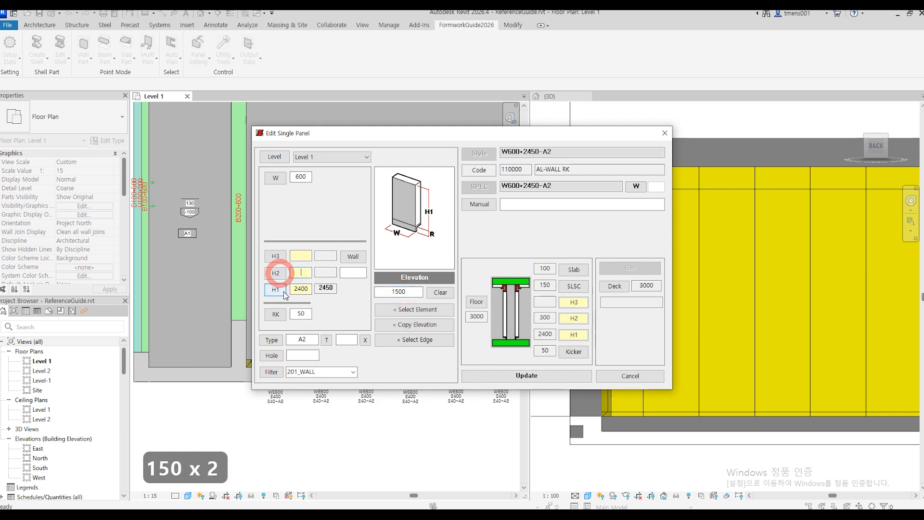
{"action": "left_click", "coordinate": [277, 290]}
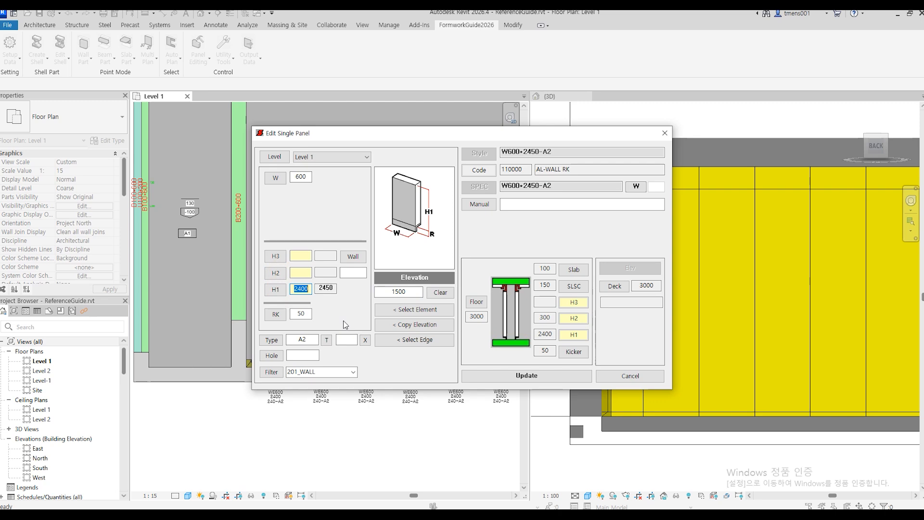
{"action": "key", "text": "Escape"}
- Set the elevation of the first inner W600 panel on the room's lower wall to 600
{"action": "key", "text": "Return"}
{"action": "left_click", "coordinate": [286, 364]}
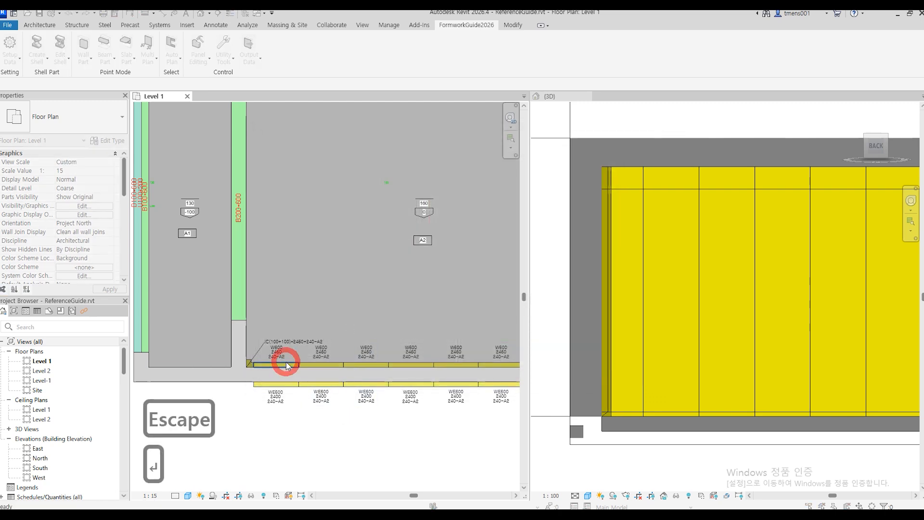
{"action": "left_click", "coordinate": [401, 293]}
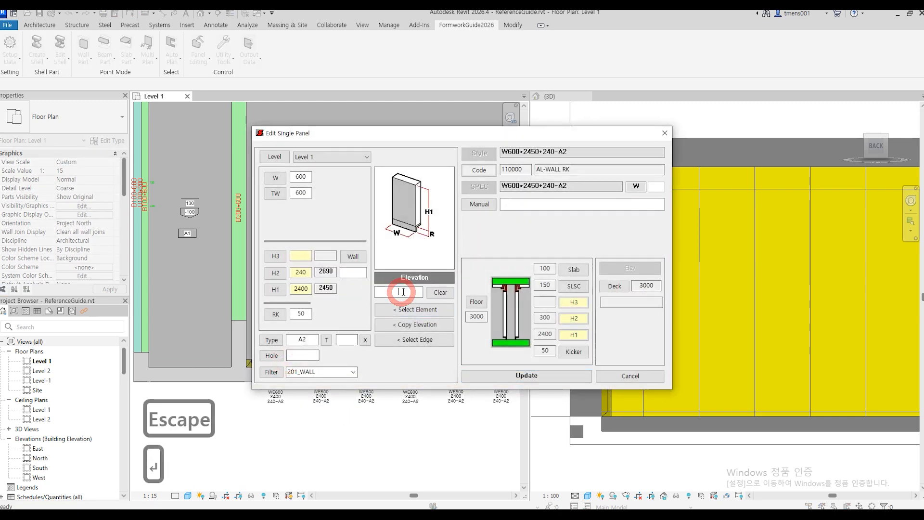
{"action": "type", "text": "600"}
{"action": "key", "text": "Return"}
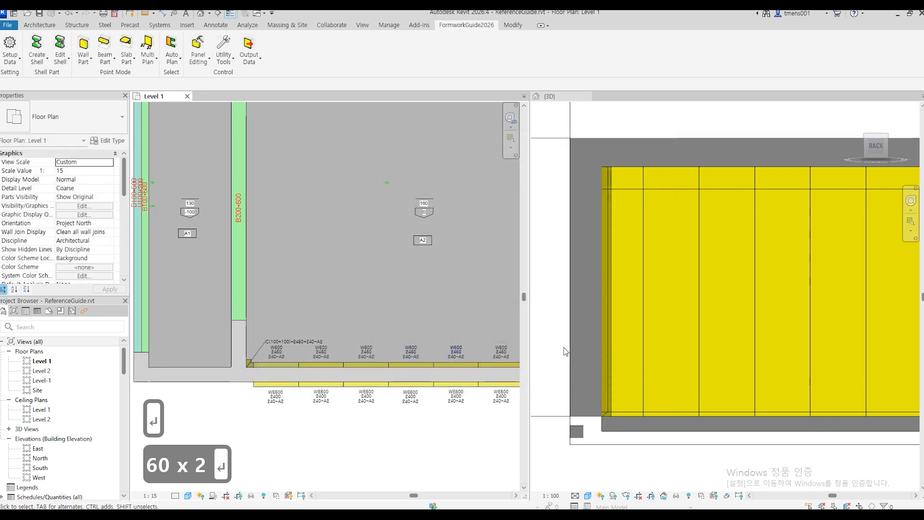
- Reopen the first inner W600 panel with Edit Single Panel to check its elevation, keeping its values
{"action": "key", "text": "c"}
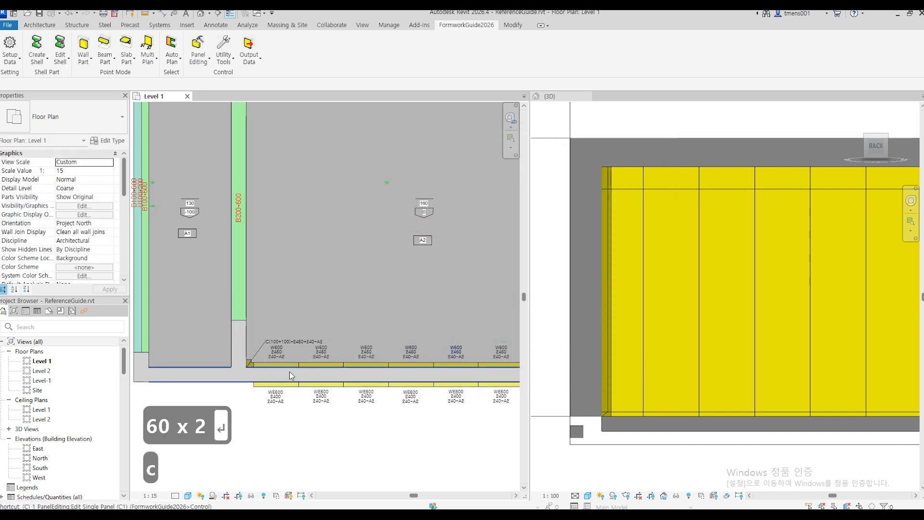
{"action": "key", "text": "1"}
{"action": "left_click", "coordinate": [283, 365]}
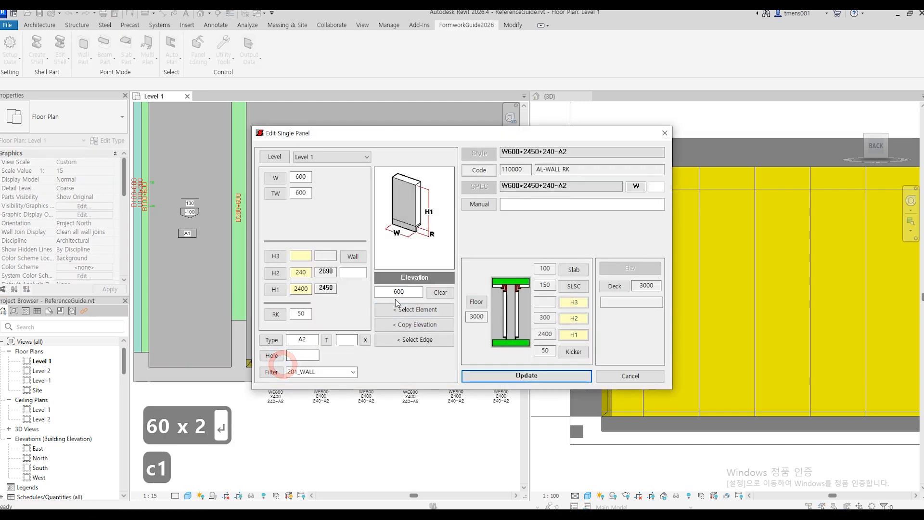
{"action": "left_click", "coordinate": [383, 292]}
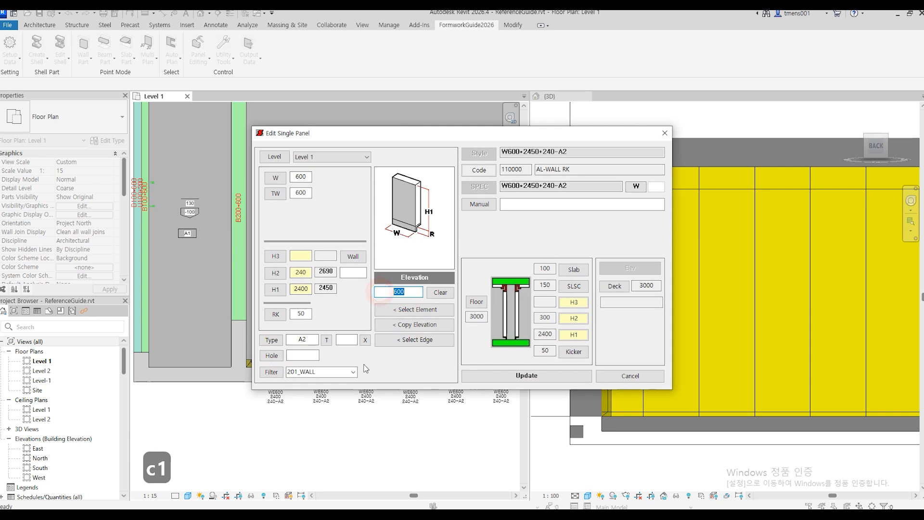
{"action": "left_click", "coordinate": [511, 379]}
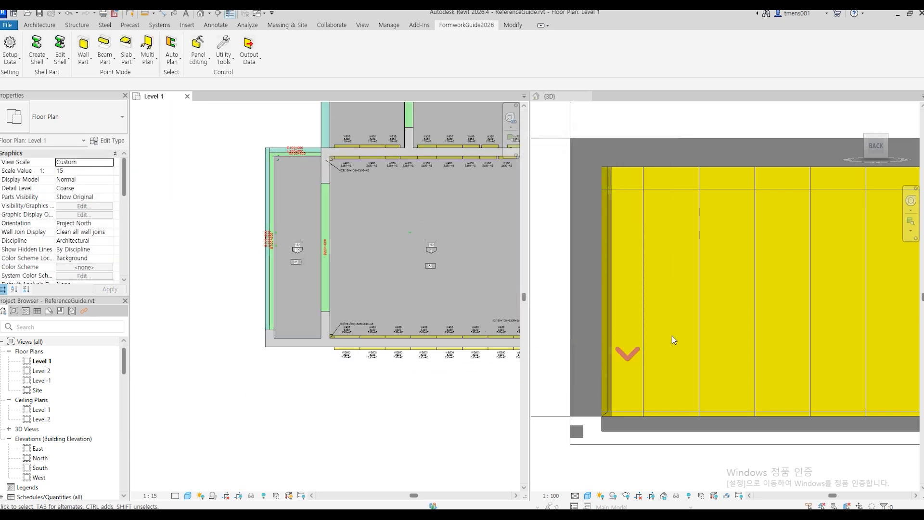
- Inspect the first inner W600 panel's raised position and level offset in the 3D back view
{"action": "scroll", "coordinate": [848, 367], "scroll_direction": "down", "scroll_amount": 3}
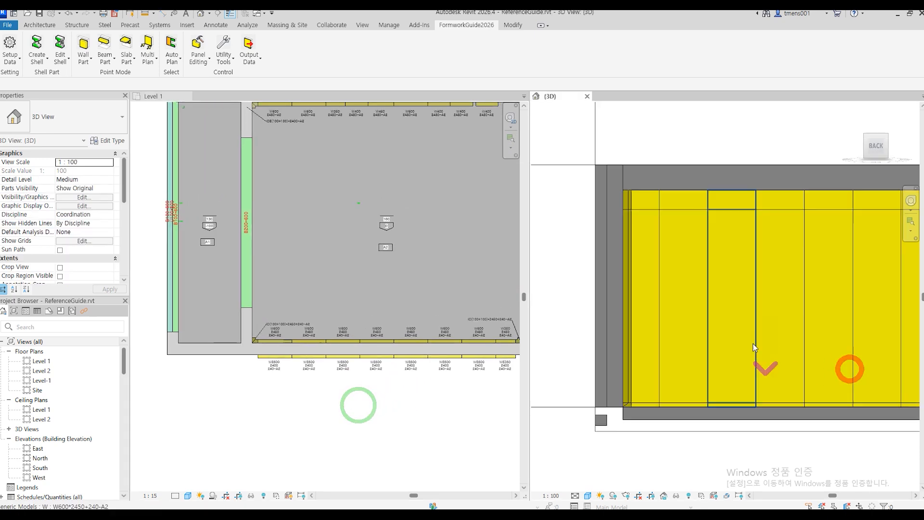
{"action": "scroll", "coordinate": [847, 367], "scroll_direction": "up", "scroll_amount": 2}
{"action": "left_click", "coordinate": [865, 351]}
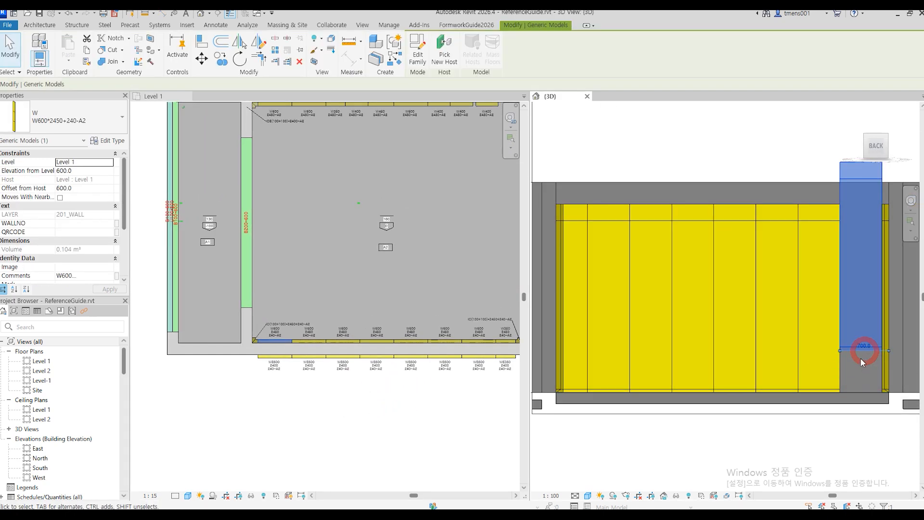
{"action": "key", "text": "Escape"}
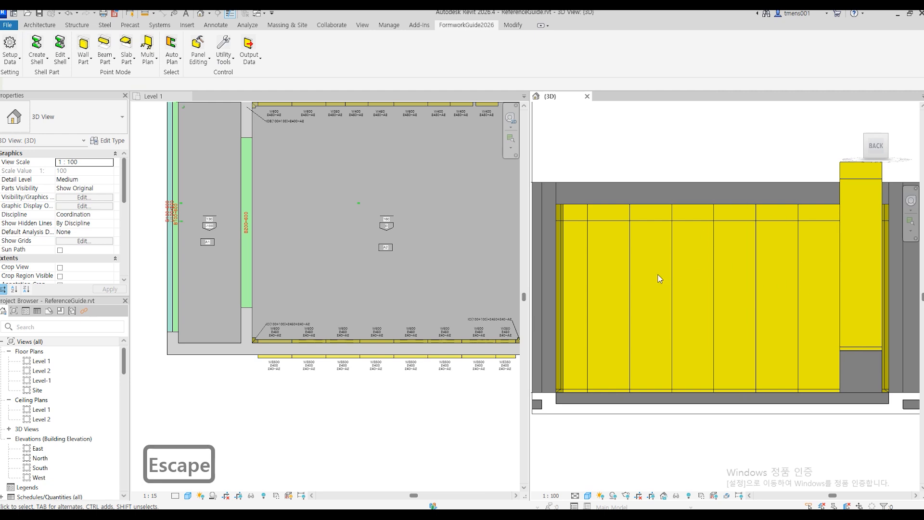
- Use Copy Elevation to apply the first inner W600 panel's elevation to the other inner panels along the lower wall
{"action": "left_click", "coordinate": [350, 407]}
{"action": "left_click", "coordinate": [197, 65]}
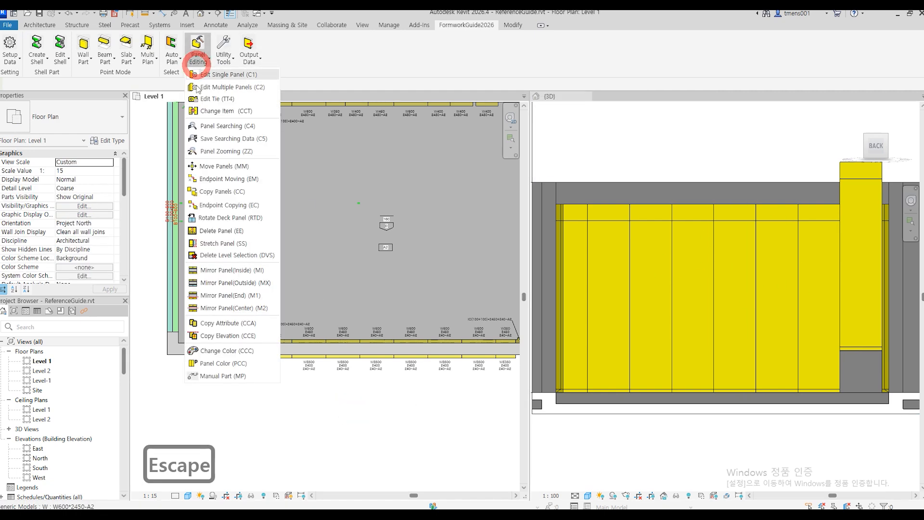
{"action": "left_click", "coordinate": [224, 336]}
{"action": "left_click", "coordinate": [269, 340]}
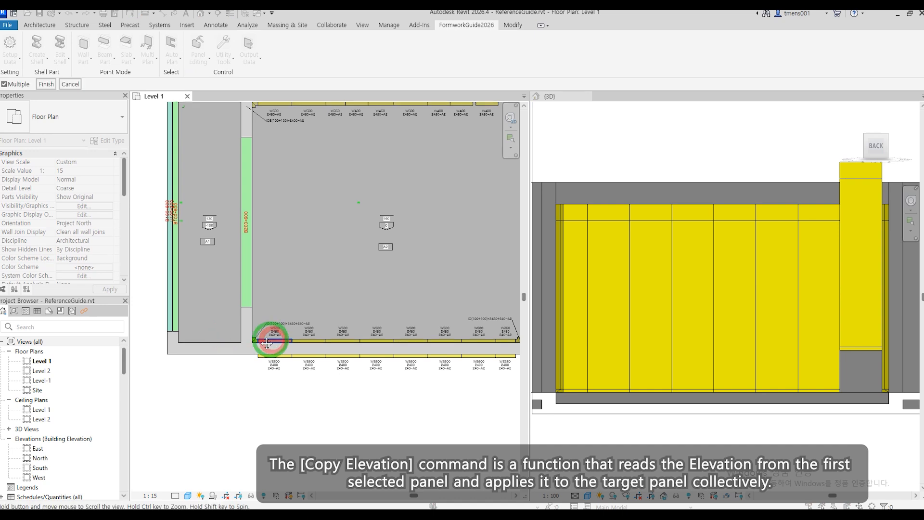
{"action": "middle_click_drag", "start_coordinate": [267, 343], "coordinate": [176, 313]}
{"action": "left_click_drag", "start_coordinate": [434, 320], "coordinate": [192, 256]}
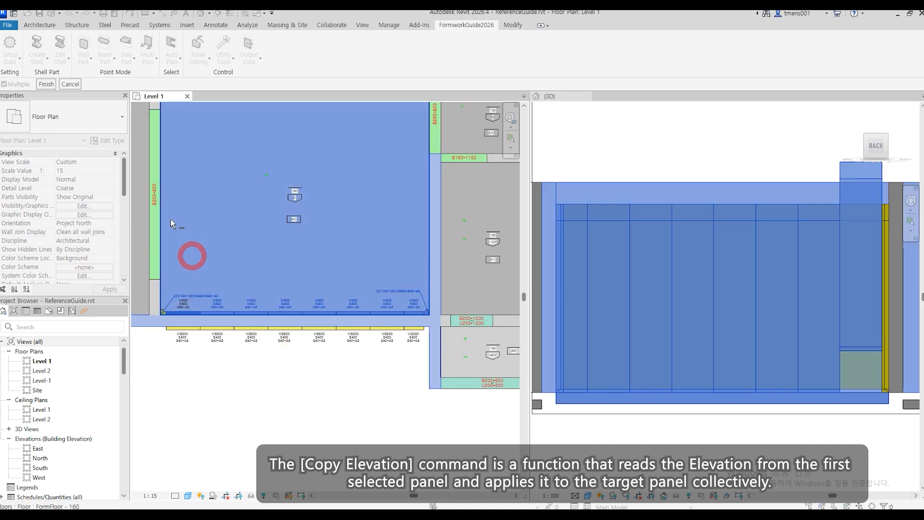
{"action": "left_click", "coordinate": [47, 84]}
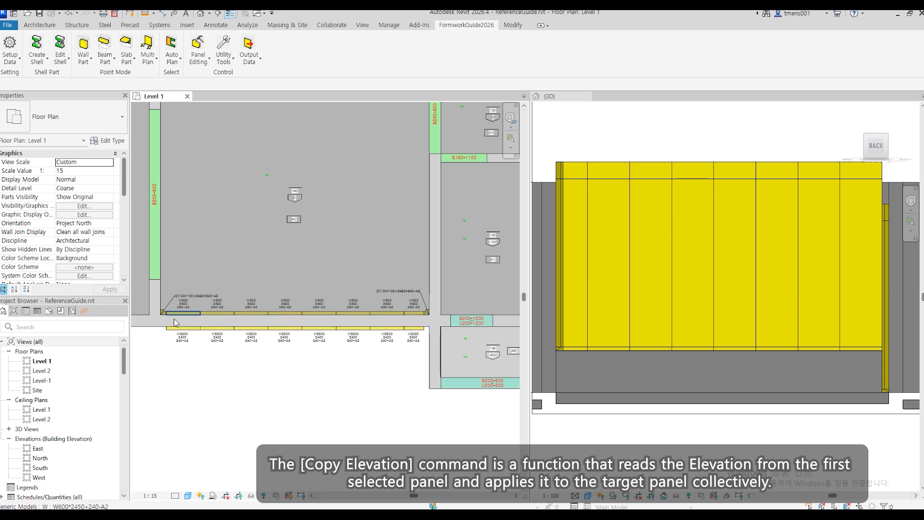
- Use Copy Elevation to apply the elevation of the IC(100+100) corner panel beside the first W600 panel to the lower wall's inner panels
{"action": "scroll", "coordinate": [166, 313], "scroll_direction": "up", "scroll_amount": 4}
{"action": "left_click", "coordinate": [154, 300]}
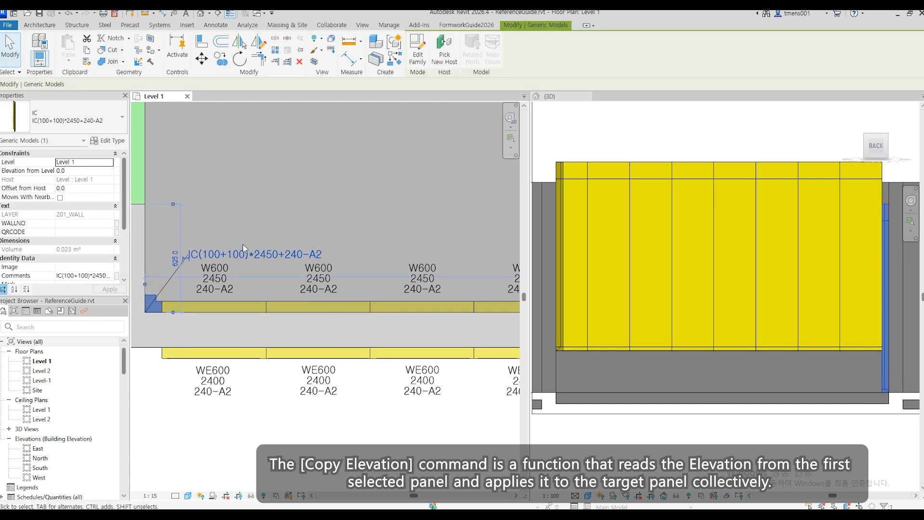
{"action": "scroll", "coordinate": [246, 260], "scroll_direction": "down", "scroll_amount": 2}
{"action": "left_click", "coordinate": [447, 25]}
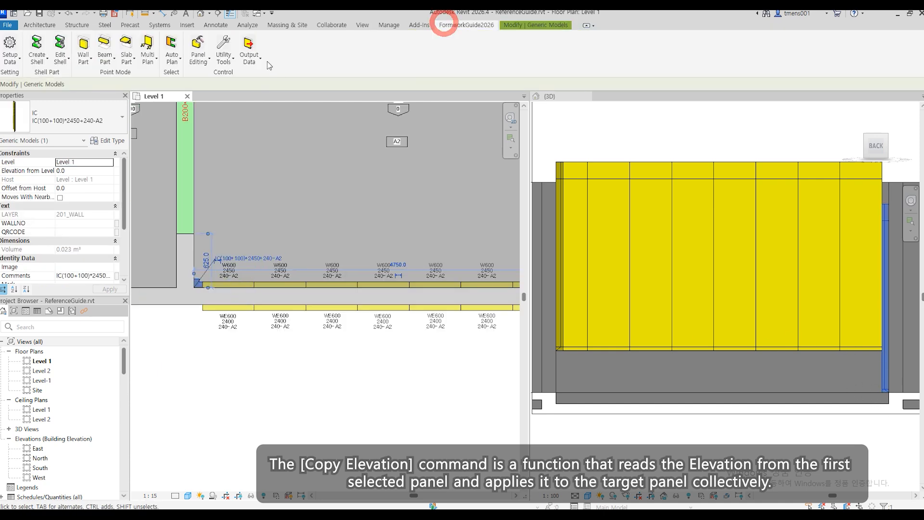
{"action": "left_click", "coordinate": [195, 53]}
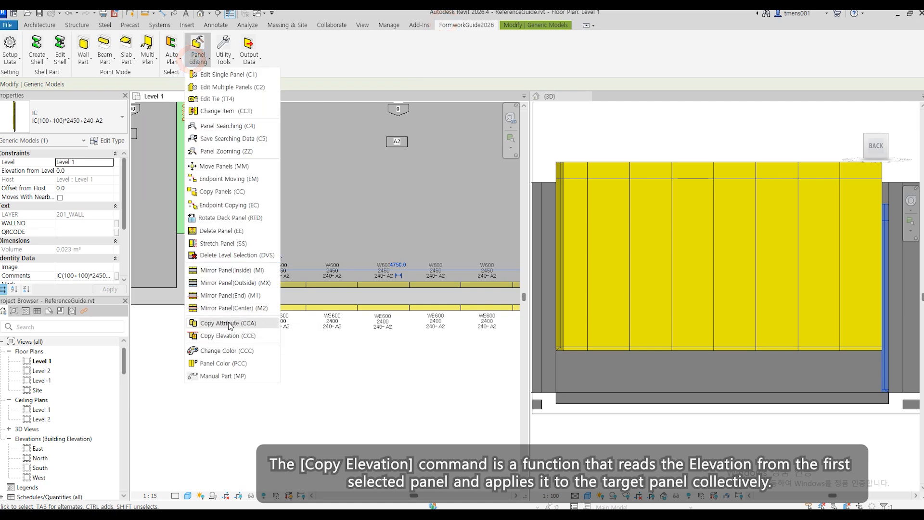
{"action": "left_click", "coordinate": [221, 336]}
{"action": "scroll", "coordinate": [202, 285], "scroll_direction": "up", "scroll_amount": 5}
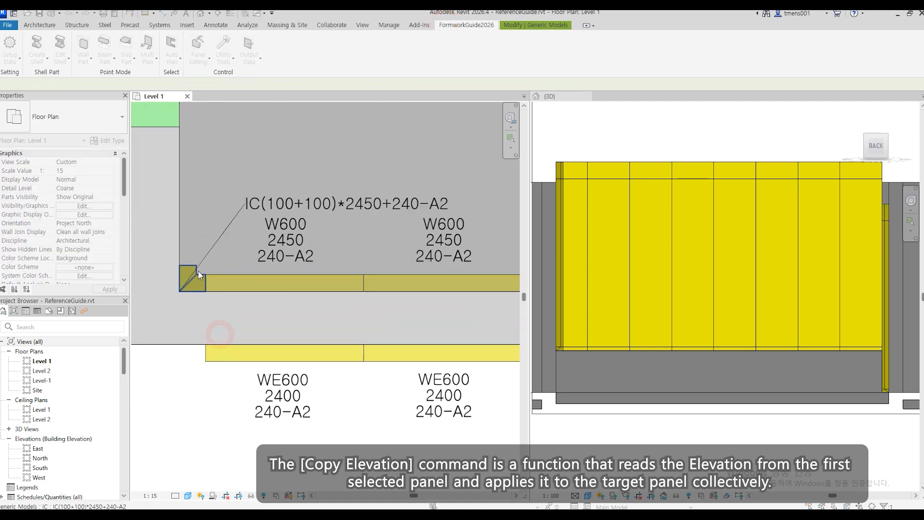
{"action": "left_click", "coordinate": [189, 274]}
{"action": "scroll", "coordinate": [187, 282], "scroll_direction": "down", "scroll_amount": 5}
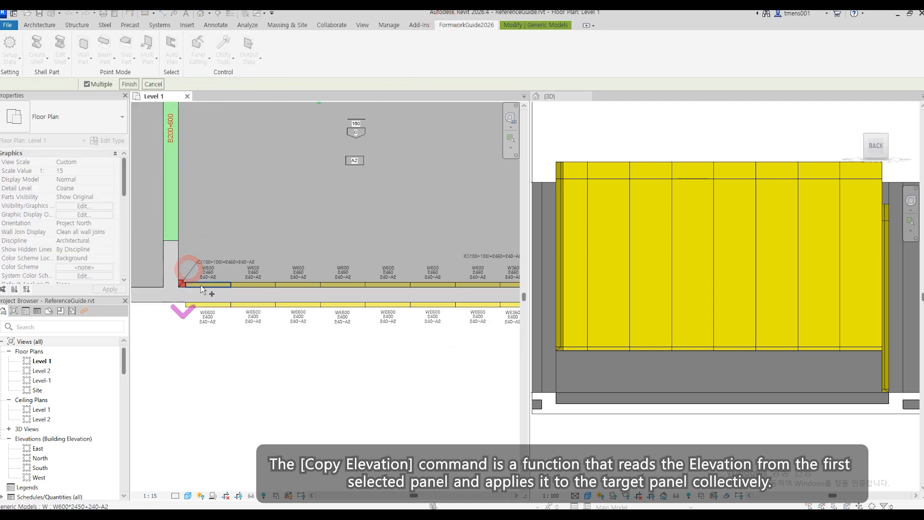
{"action": "left_click_drag", "start_coordinate": [477, 291], "coordinate": [178, 225]}
{"action": "left_click", "coordinate": [130, 84]}
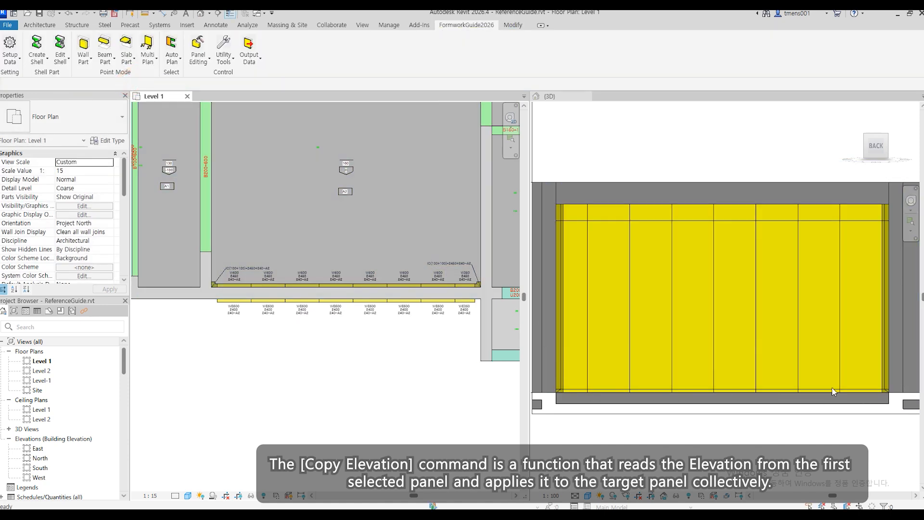
{"action": "scroll", "coordinate": [667, 337], "scroll_direction": "down", "scroll_amount": 3}
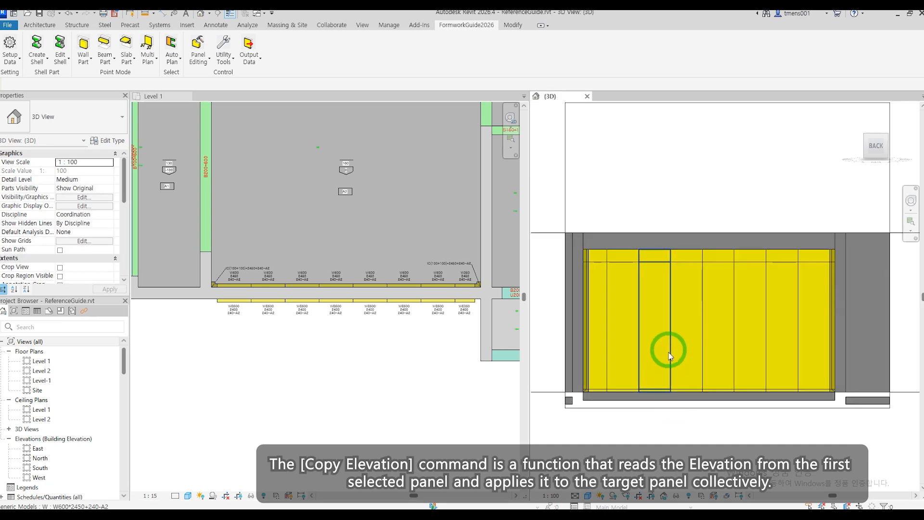
{"action": "left_click", "coordinate": [337, 212]}
{"action": "scroll", "coordinate": [337, 337], "scroll_direction": "up", "scroll_amount": 3}
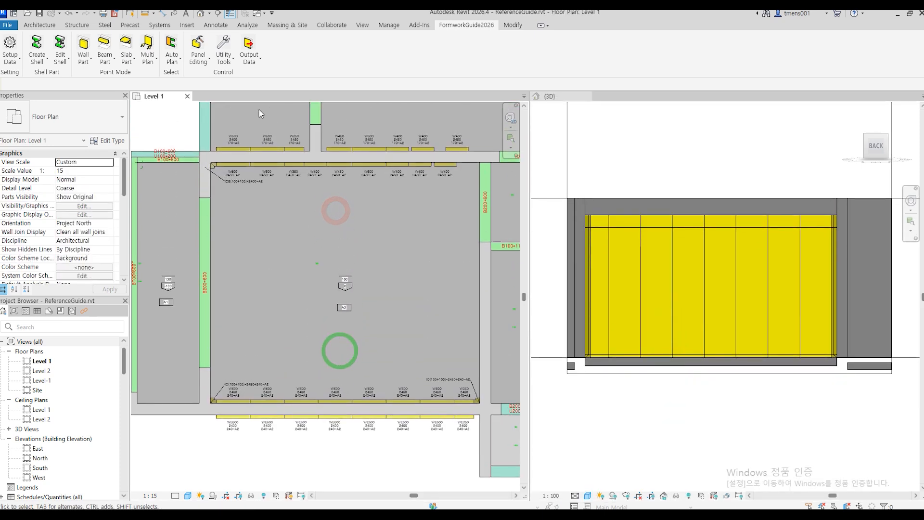
{"action": "left_click", "coordinate": [201, 64]}
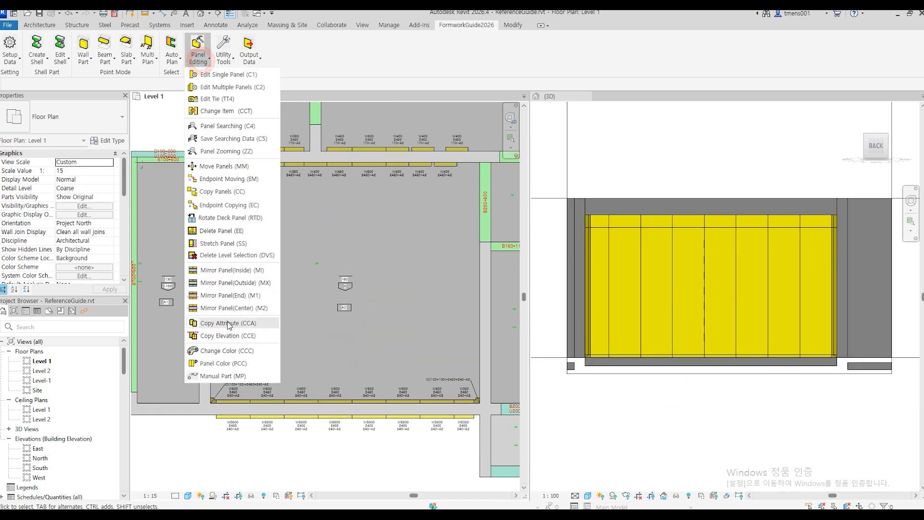
{"action": "left_click", "coordinate": [242, 322]}
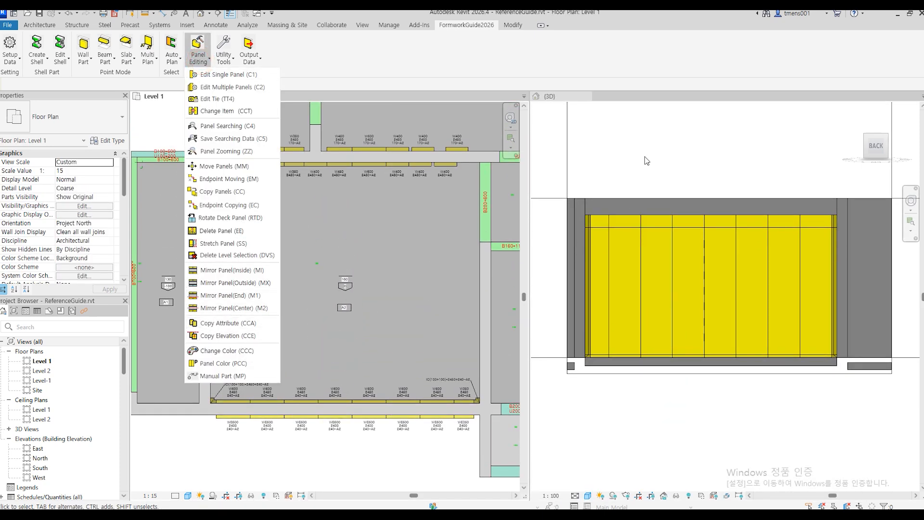